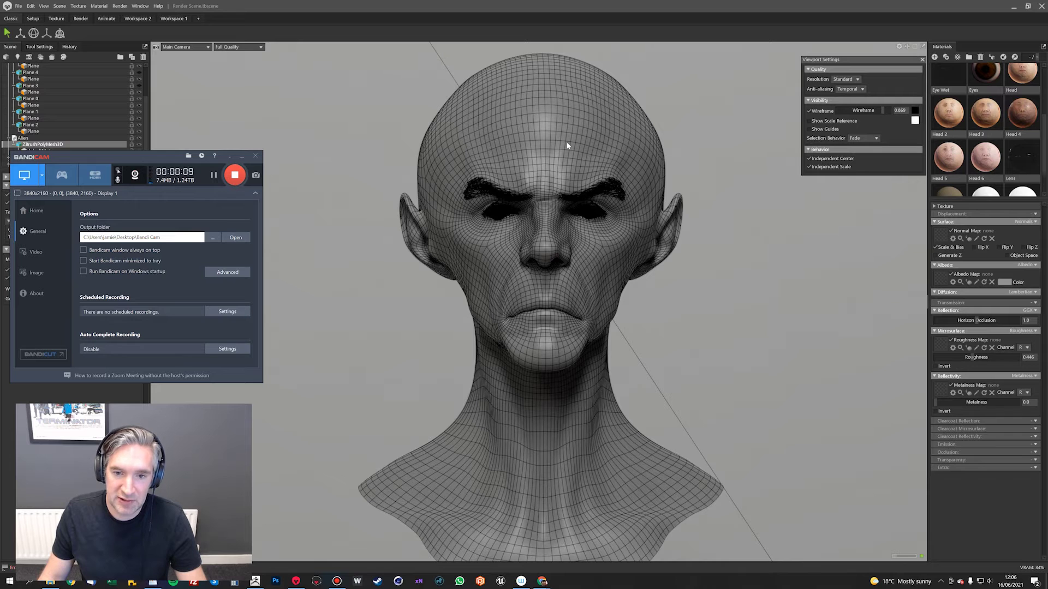
Step: Hide the viewport wireframe and apply the Head material to the alien head mesh
left_click(822, 112)
scroll(1034, 128, "up", 2)
left_click_drag(1022, 108, 628, 163)
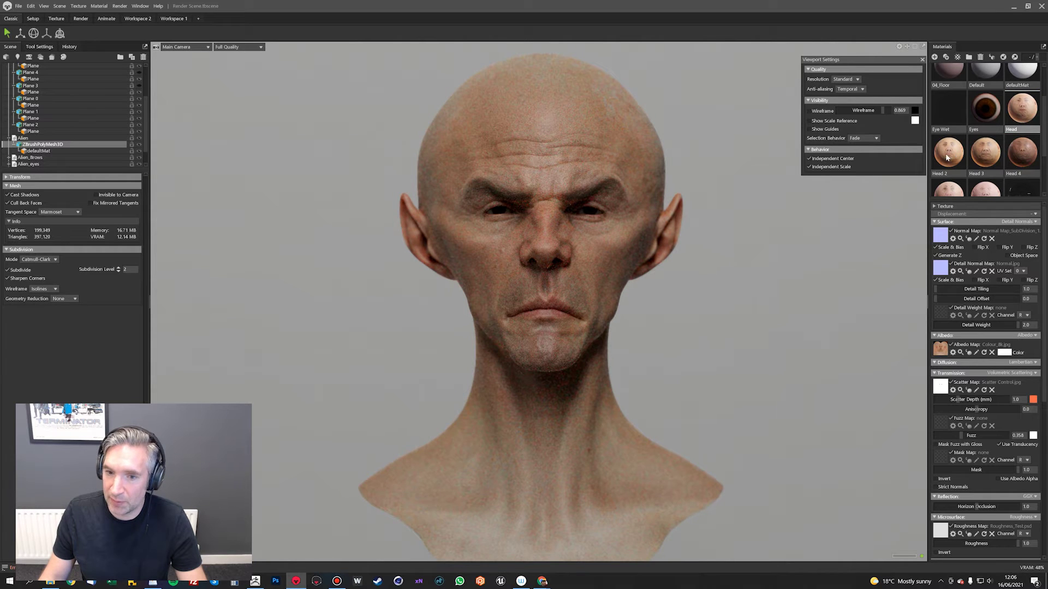
Step: Apply the Head 2, Head 3, Head 4, Head 5 and Head 6 materials to the alien head one after another
left_click_drag(943, 165, 628, 166)
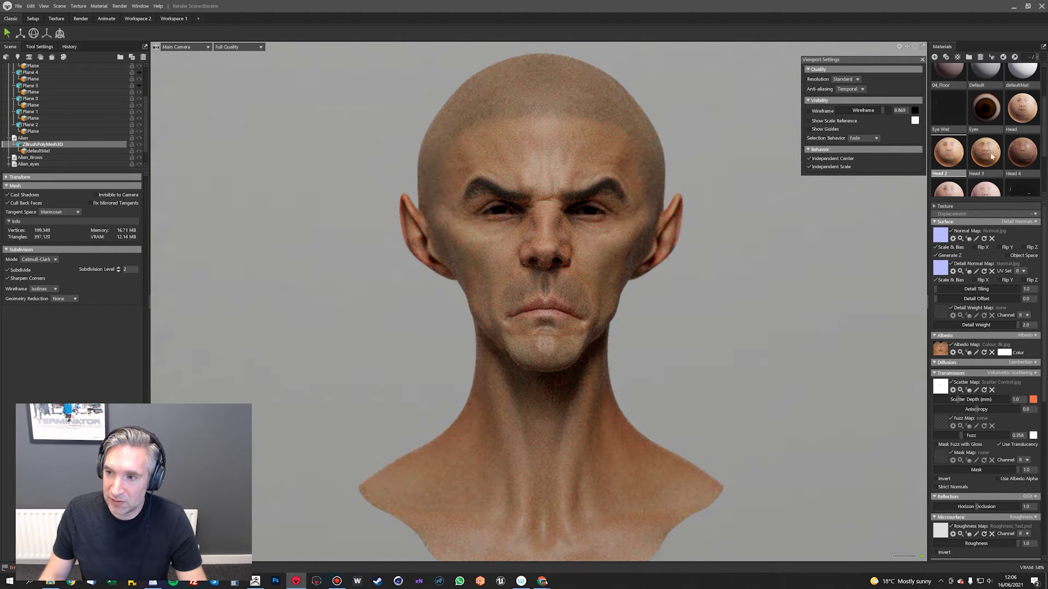
left_click_drag(993, 157, 545, 150)
left_click_drag(1028, 157, 590, 158)
scroll(953, 156, "down", 1)
left_click_drag(949, 157, 580, 164)
left_click_drag(986, 157, 623, 155)
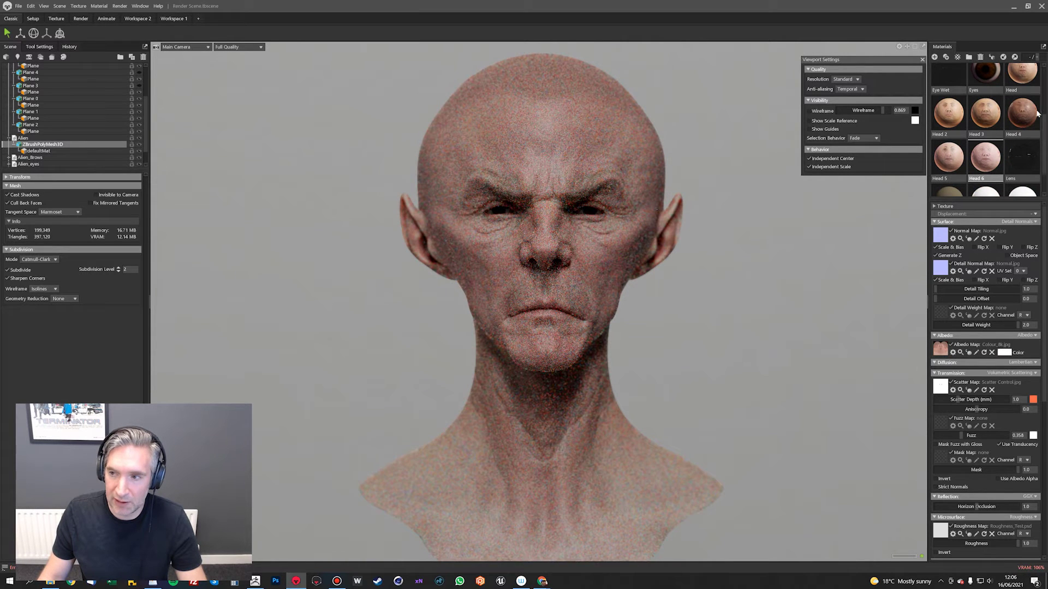
Step: Run through the skin materials on the alien head again, from Head to Head 4, ending with Head 5 applied
scroll(1037, 131, "up", 1)
left_click_drag(1022, 88, 554, 139)
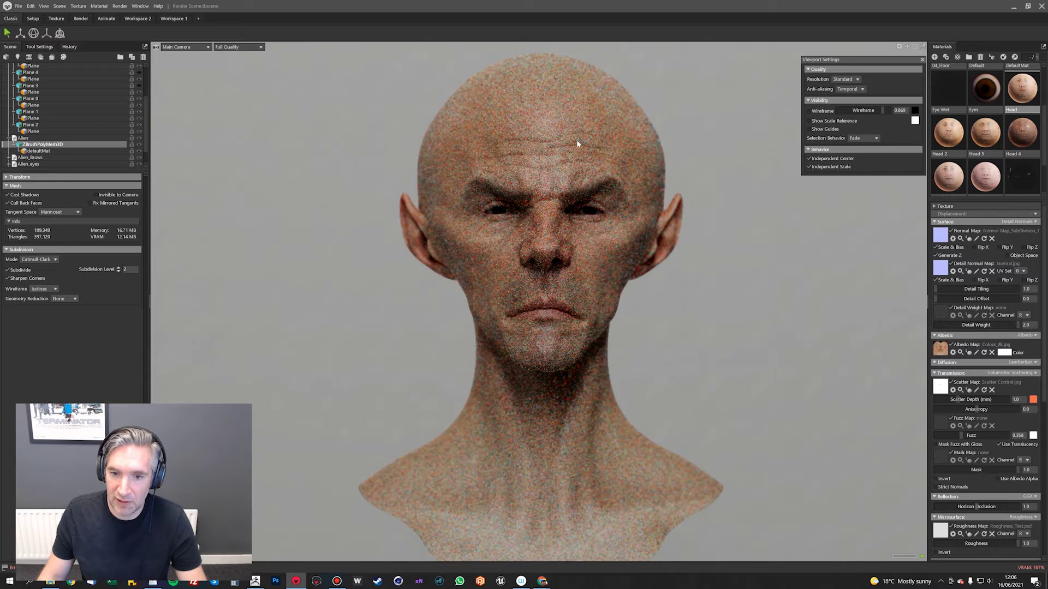
left_click_drag(949, 134, 531, 137)
left_click_drag(989, 138, 574, 149)
left_click_drag(1020, 146, 515, 155)
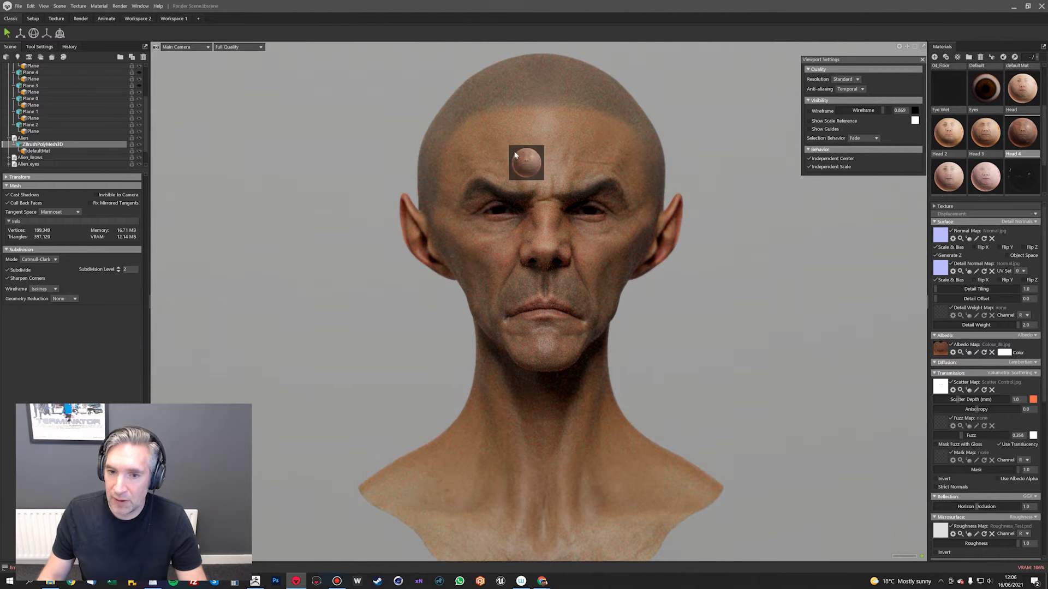
left_click_drag(946, 177, 568, 155)
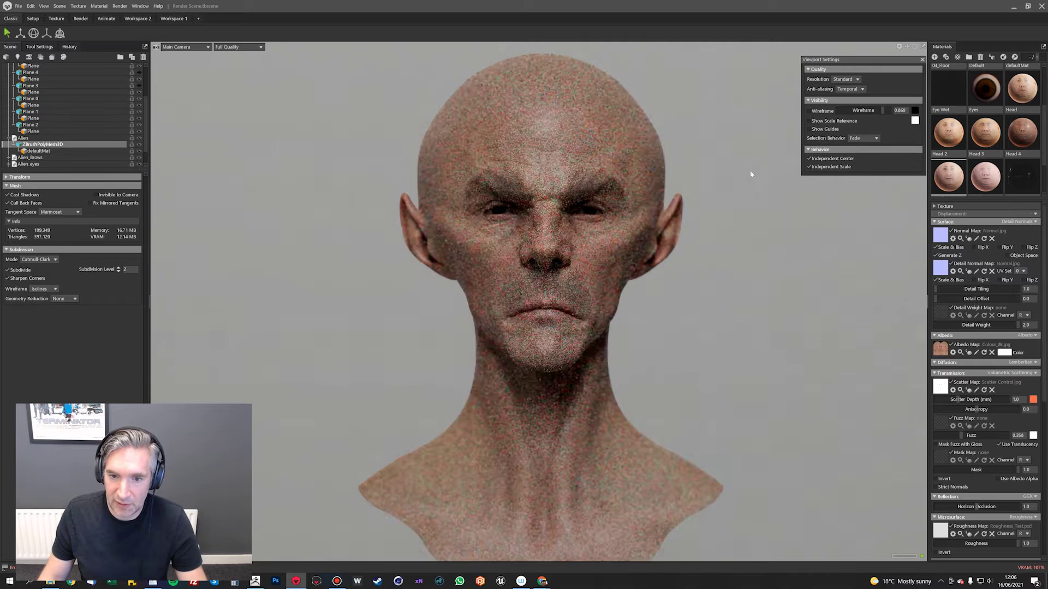
Step: Switch to ZBrush and raise the alien head to subdivision level 5
key("alt+Tab")
key("alt+Tab")
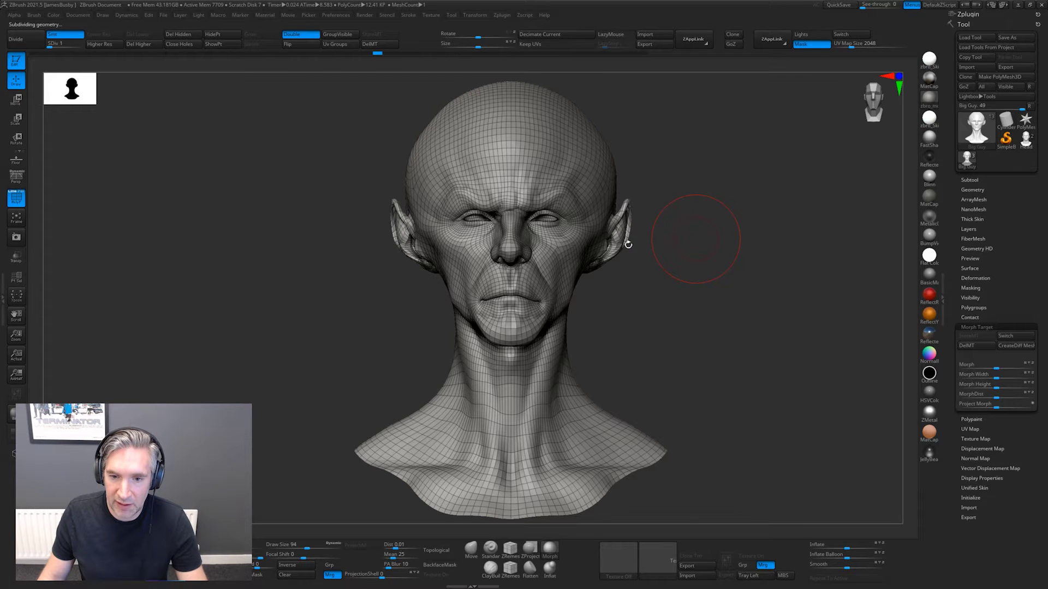
key("d")
key("d")
key("d")
key("d")
left_click_drag(687, 243, 795, 275, "alt")
Step: Switch to Chrome and look through the toy sculptor's ArtStation portfolio of comic characters
key("alt+Tab")
left_click(435, 344)
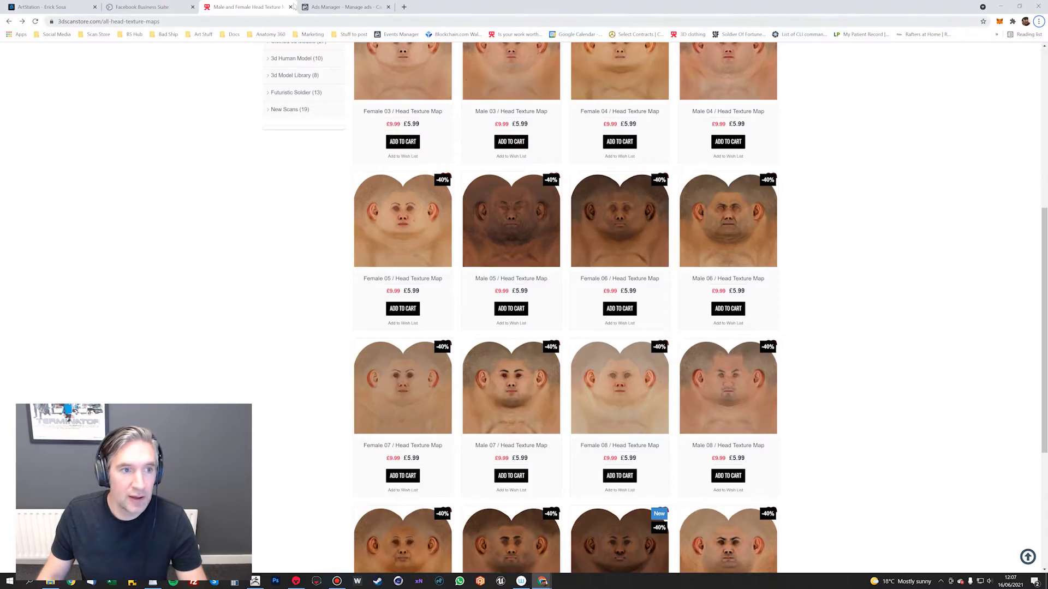
left_click(34, 5)
scroll(280, 215, "up", 5)
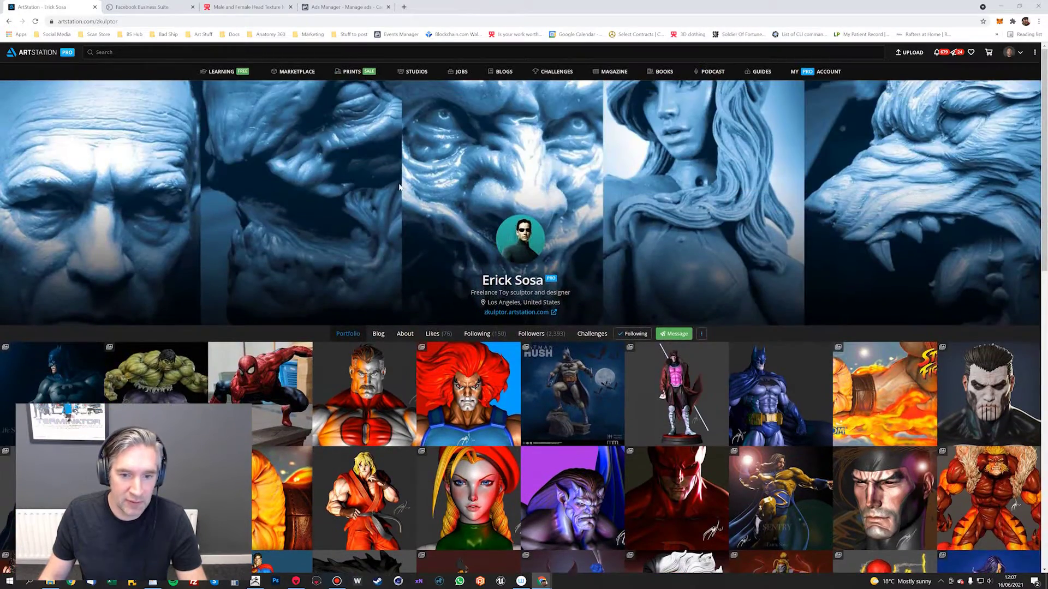
scroll(280, 215, "down", 4)
scroll(279, 214, "up", 4)
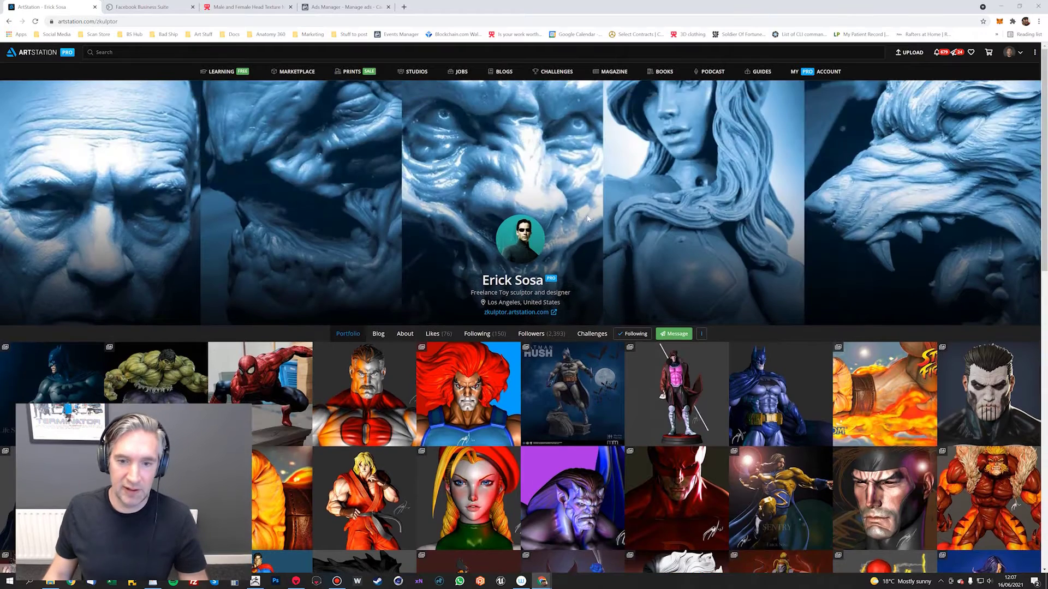
triple_click(496, 280)
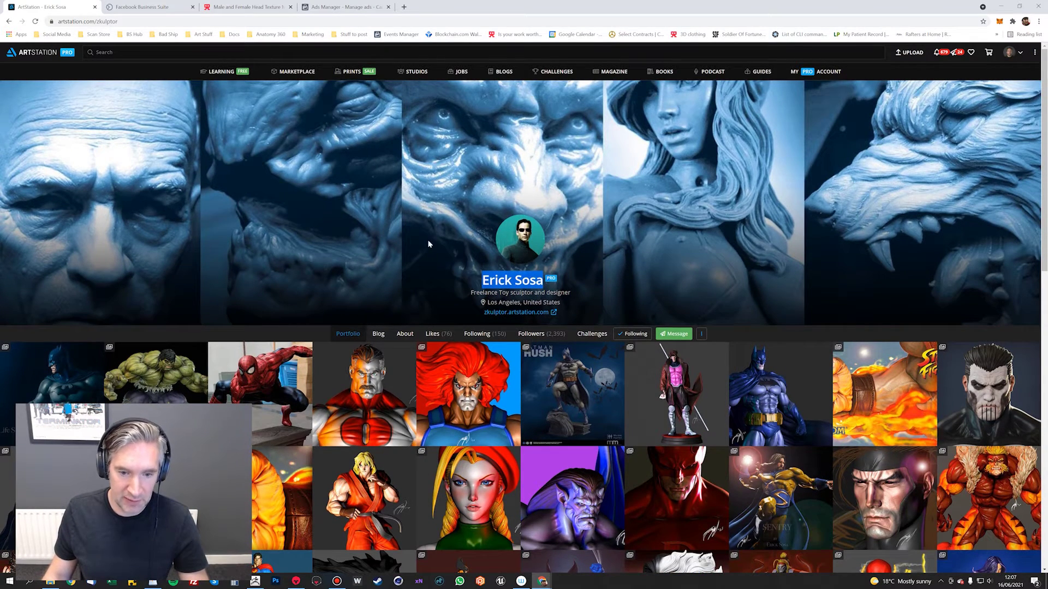
scroll(428, 244, "down", 7)
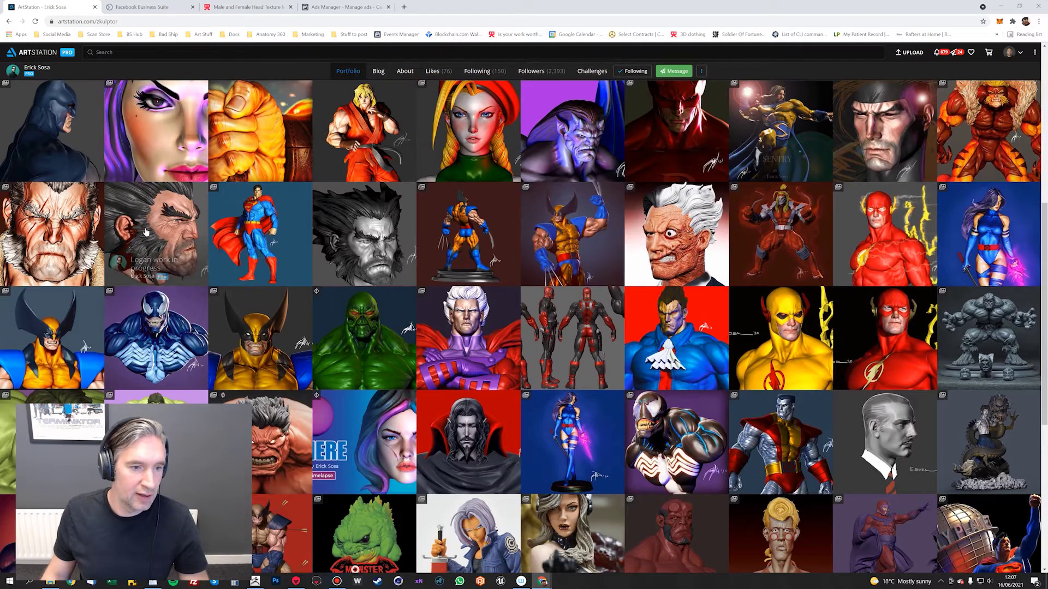
Step: View the "Logan work in progress" artwork and browse back through the preceding artworks, including "Werewolf man"
left_click(167, 224)
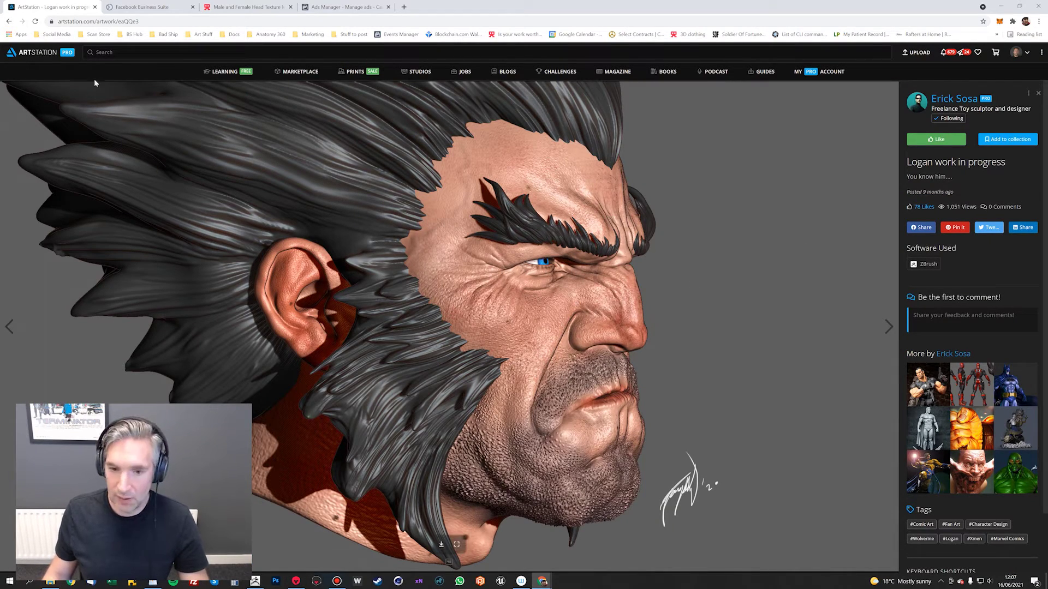
left_click(9, 327)
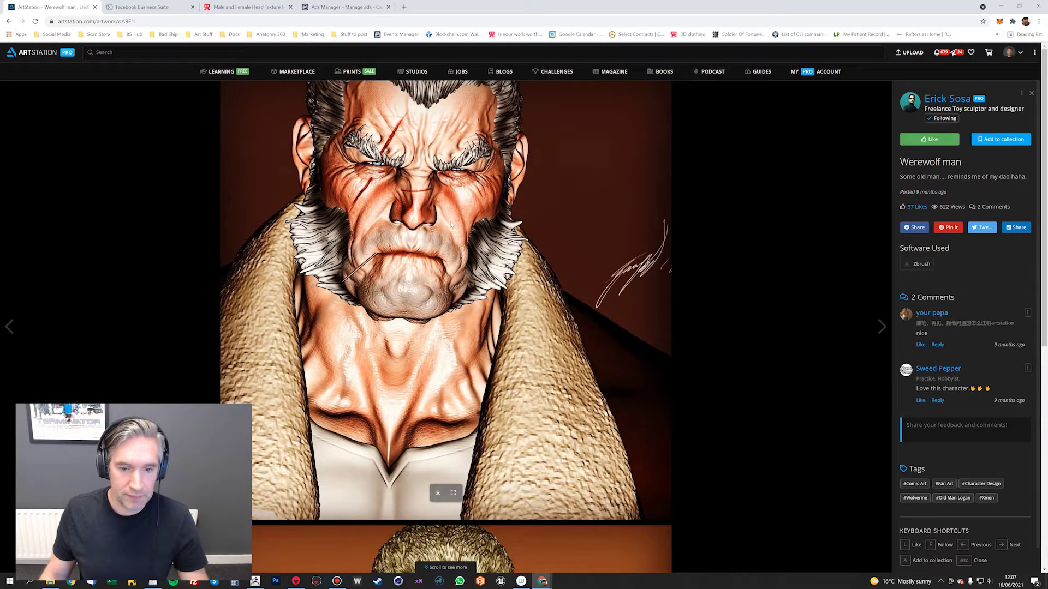
scroll(12, 328, "down", 6)
scroll(484, 216, "down", 2)
scroll(9, 326, "up", 4)
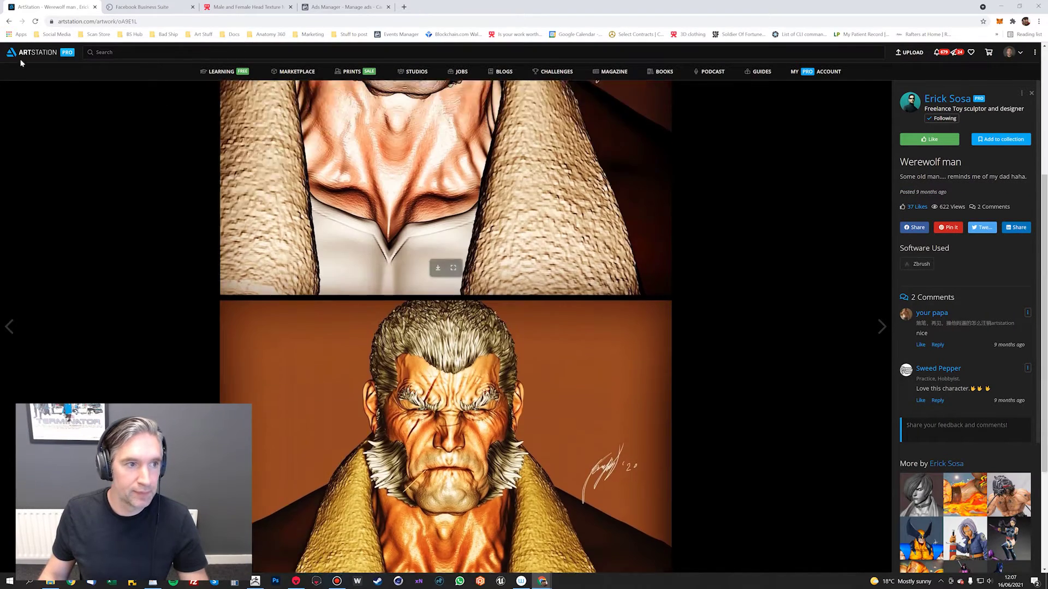
left_click(9, 327)
Step: Return to ZBrush, dismiss the morph target note, and frame the Head subtool at a higher subdivision level
key("alt+Tab")
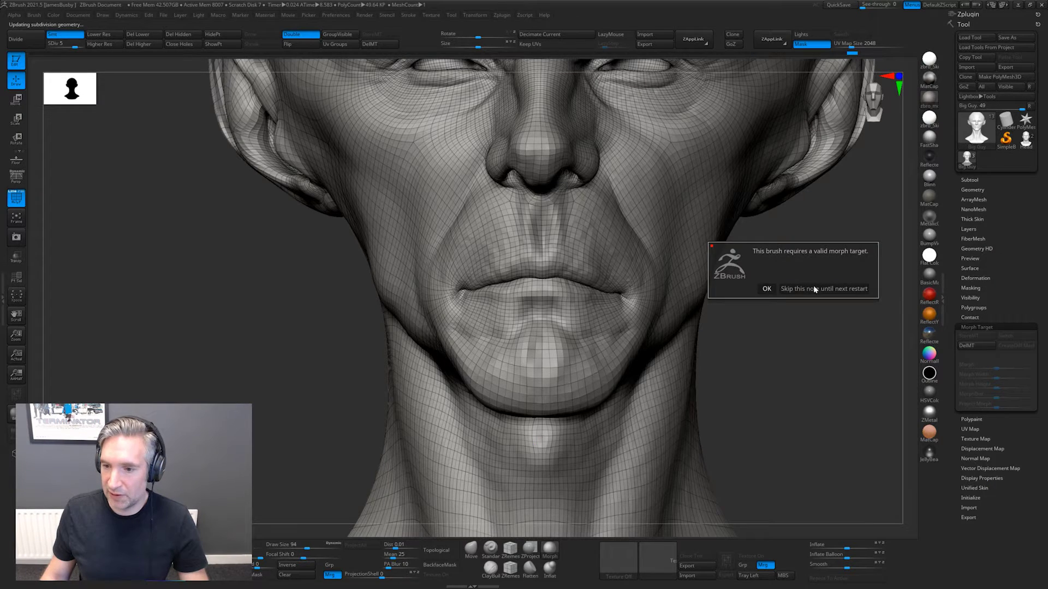
left_click(766, 289)
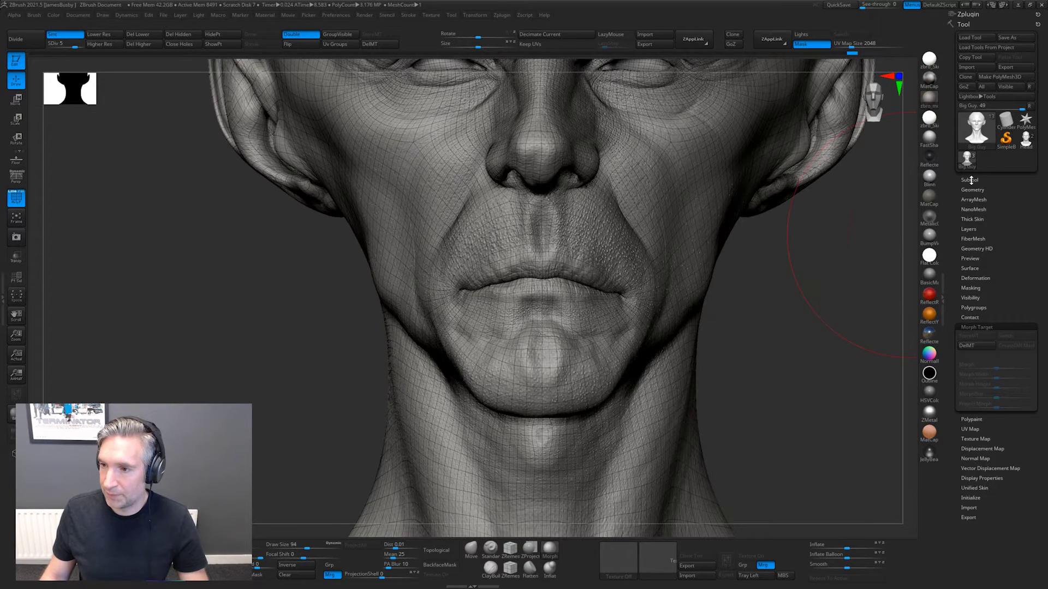
left_click(970, 180)
left_click(972, 202)
key("f")
key("d")
key("d")
key("d")
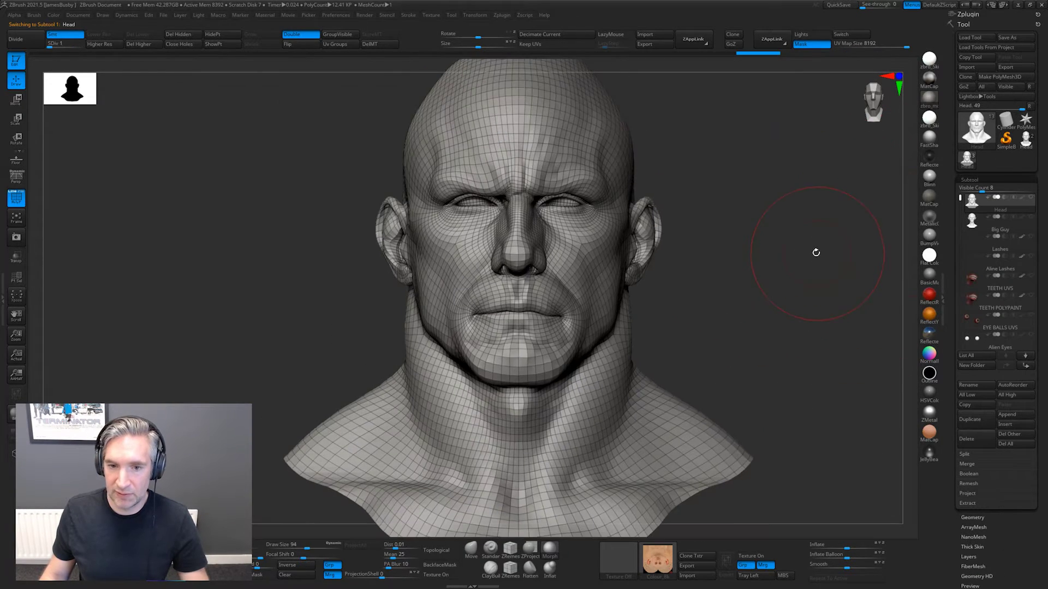
Step: Make Big Guy the active subtool without its wireframe and select the Standard brush
key("Down")
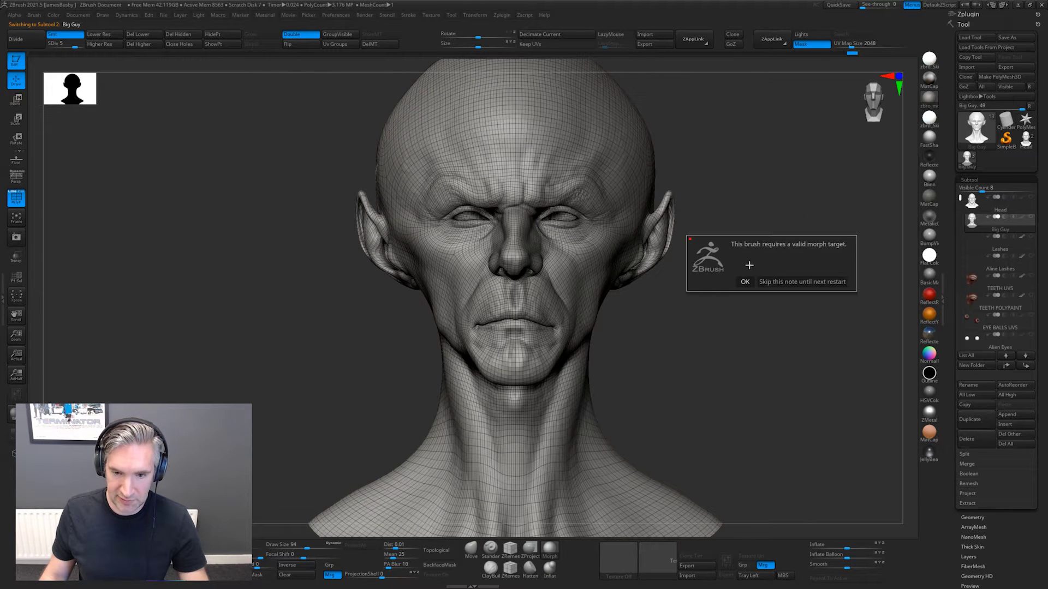
left_click(745, 281)
key("shift+f")
mouse_move(768, 219)
left_mouse_down("alt")
mouse_move(765, 258)
mouse_move(754, 234)
left_mouse_up("alt")
left_click(733, 274)
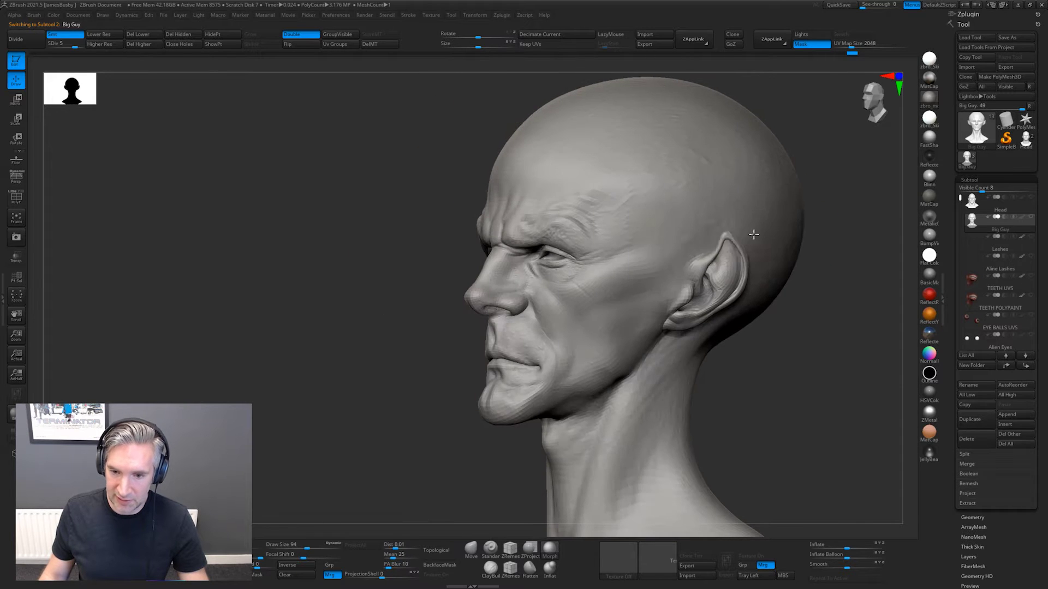
left_click(753, 234)
left_click(719, 253)
left_click(491, 549)
Step: Examine the sculpted wrinkles and skin detail on the Big Guy head, from the full bust to a facial close-up
mouse_move(821, 329)
left_mouse_down()
mouse_move(735, 299)
mouse_move(777, 269)
mouse_move(745, 272)
mouse_move(737, 261)
mouse_move(758, 251)
mouse_move(686, 237)
left_mouse_up()
mouse_move(780, 240)
left_mouse_down()
mouse_move(704, 230)
mouse_move(802, 262)
mouse_move(723, 231)
mouse_move(734, 255)
mouse_move(741, 244)
left_mouse_up()
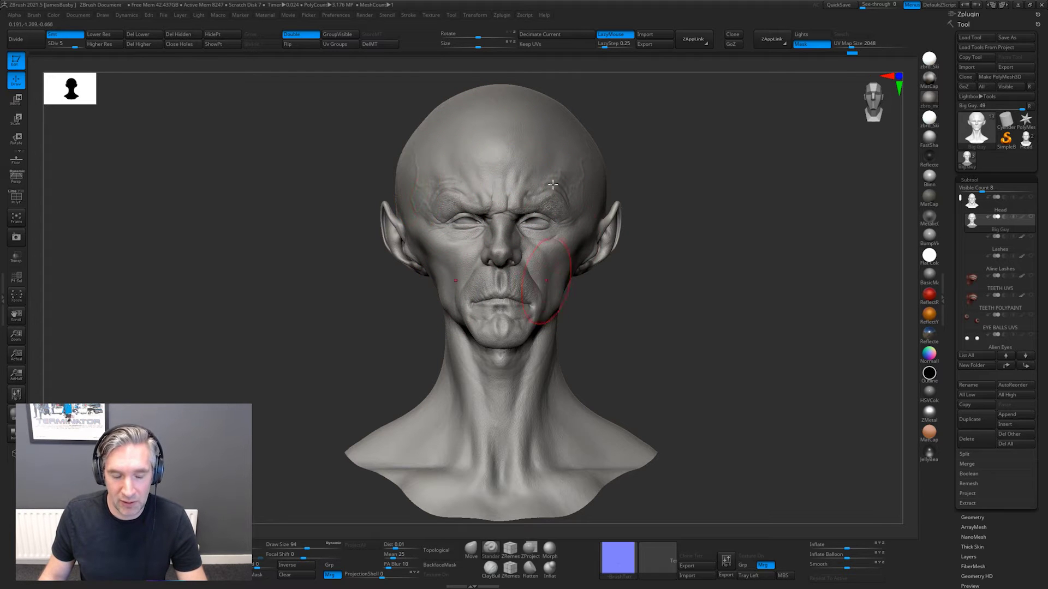
left_click_drag(689, 283, 699, 335, "alt")
left_click(655, 564)
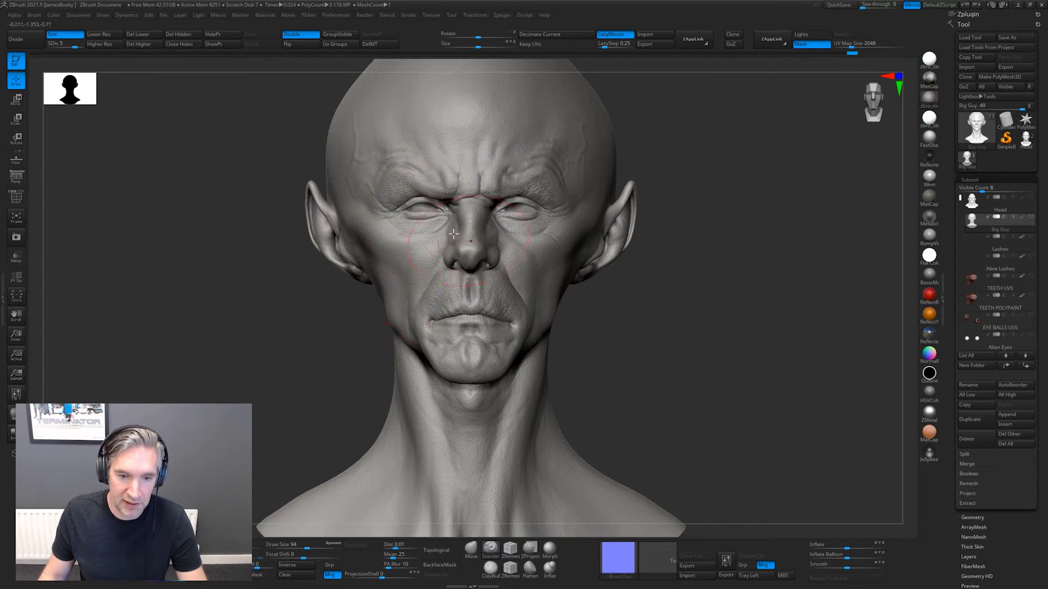
left_click_drag(639, 312, 679, 335)
left_click_drag(751, 307, 709, 308)
left_click_drag(794, 320, 672, 275, "alt")
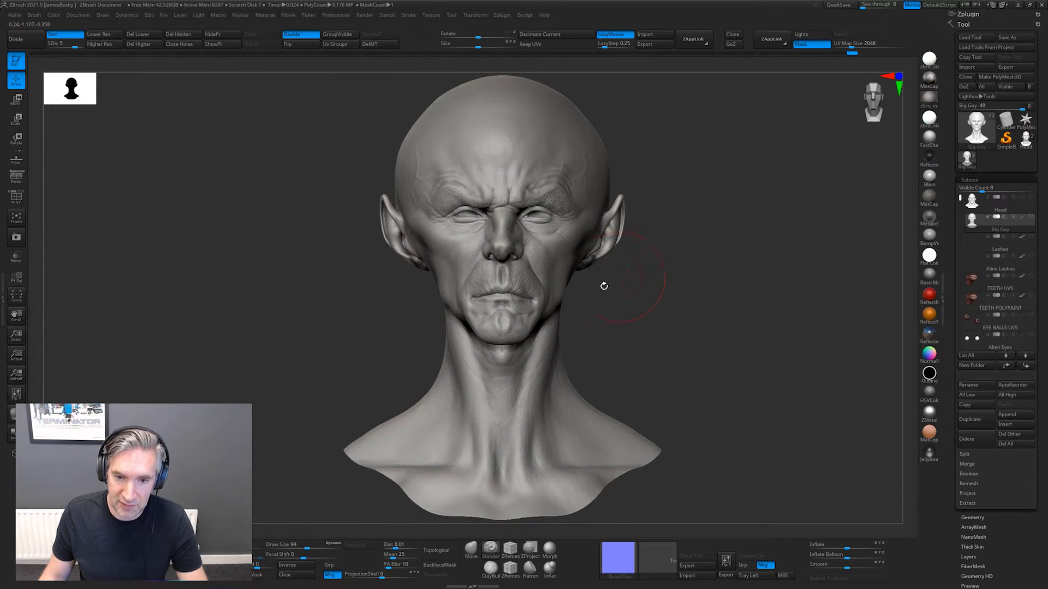
mouse_move(604, 286)
left_mouse_down()
mouse_move(695, 300)
mouse_move(669, 353)
mouse_move(732, 356)
mouse_move(634, 339)
mouse_move(669, 294)
mouse_move(582, 308)
mouse_move(621, 309)
left_mouse_up()
scroll(647, 312, "up", 12)
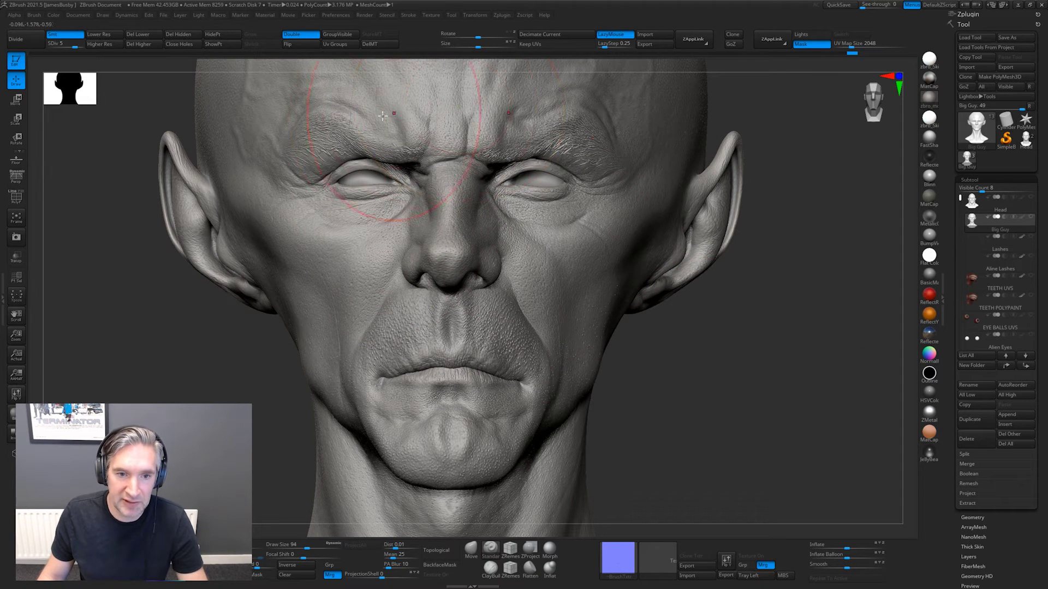
Step: Lower Big Guy to subdivision level 1 and flatten it into its UV layout with Morph UV
left_click_drag(997, 531, 1000, 457)
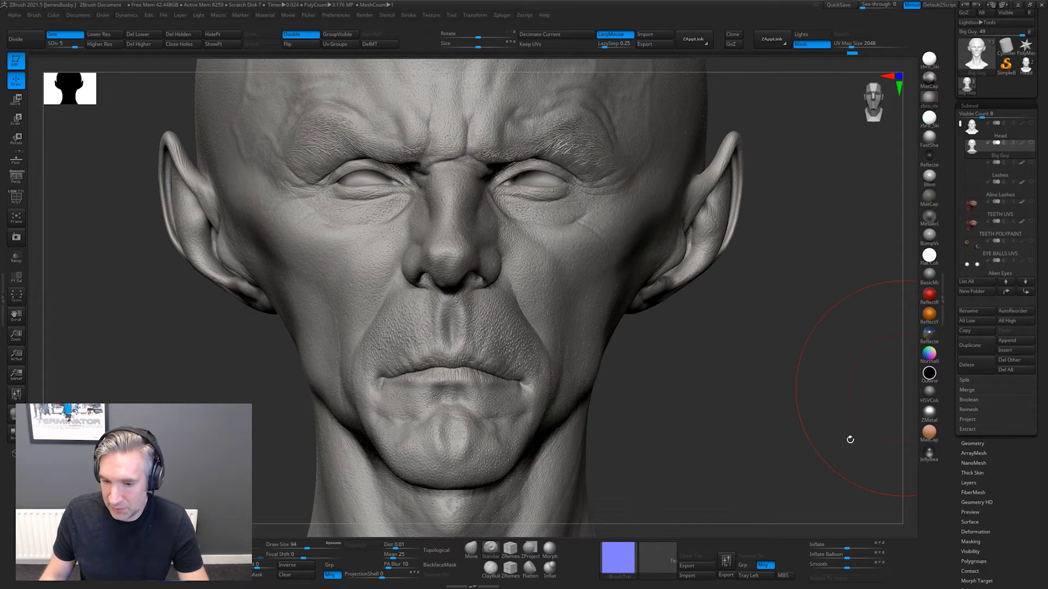
key("shift+d")
key("shift+d")
key("shift+d")
key("shift+d")
left_click_drag(1010, 567, 1012, 465)
left_click(973, 494)
left_click(975, 357)
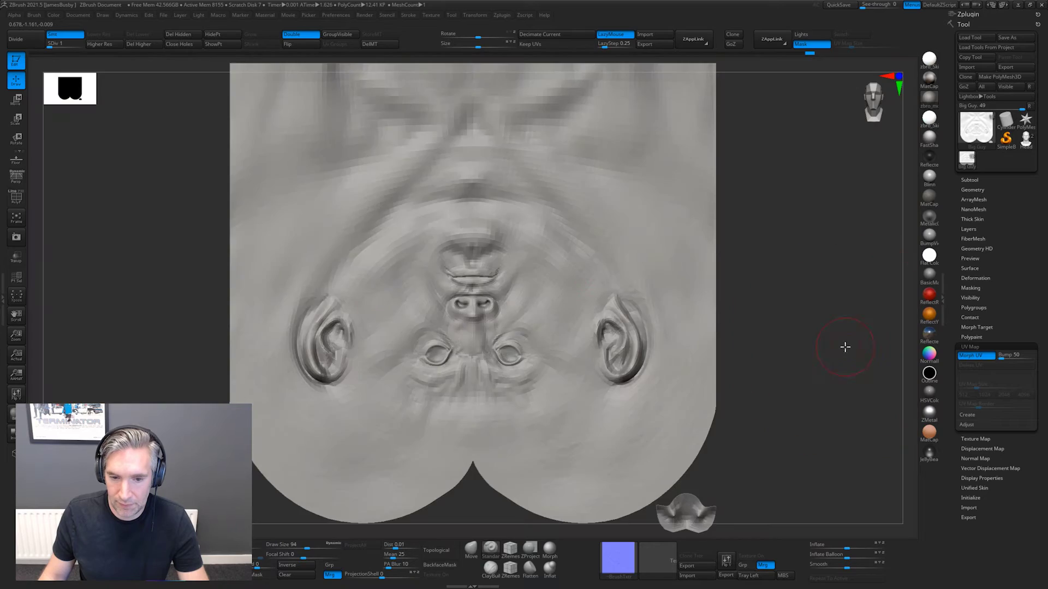
Step: Show the wireframe on the upright UV layout, then morph the mesh back to its 3D head shape
key("shift+f")
left_click_drag(816, 410, 828, 288)
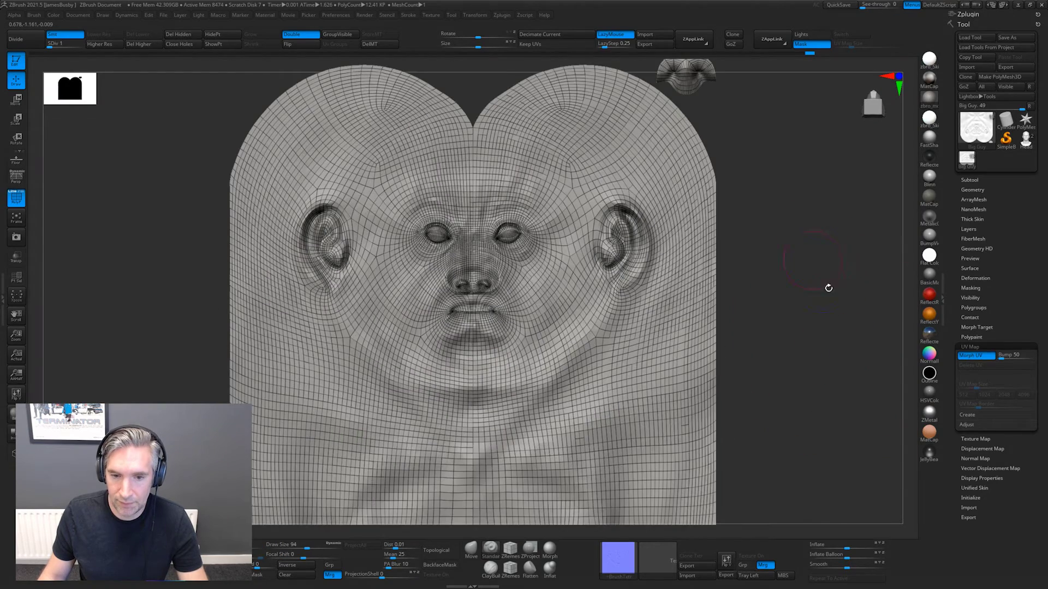
key("f")
left_click(967, 357)
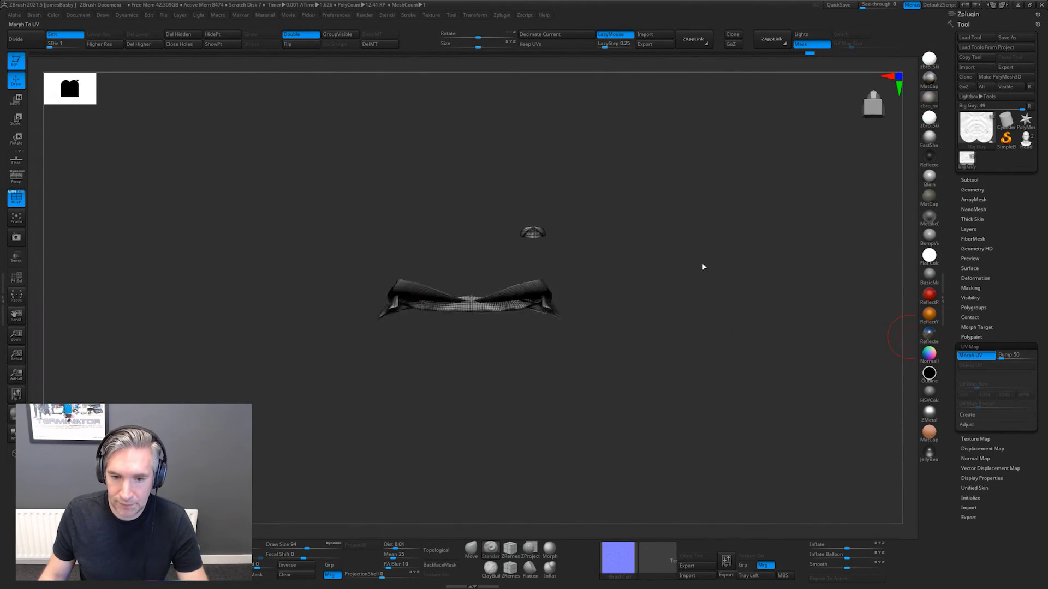
left_click_drag(680, 224, 725, 322)
Step: Turn on Big Guy's polypaint and view the painted head at its highest subdivision level without the wireframe
left_click(970, 179)
left_click(1021, 217)
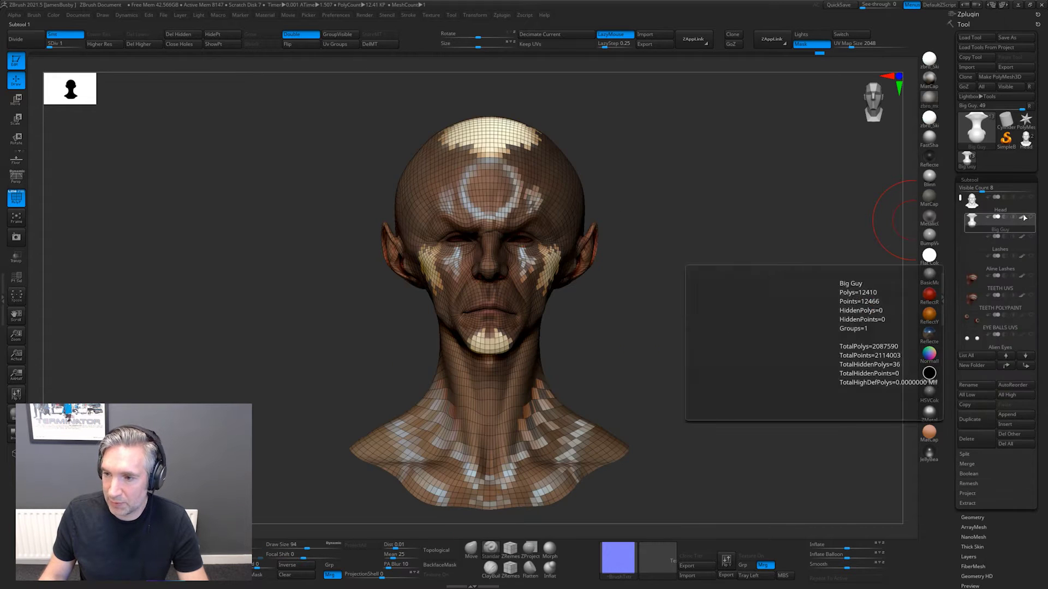
left_click_drag(757, 269, 773, 269, "alt")
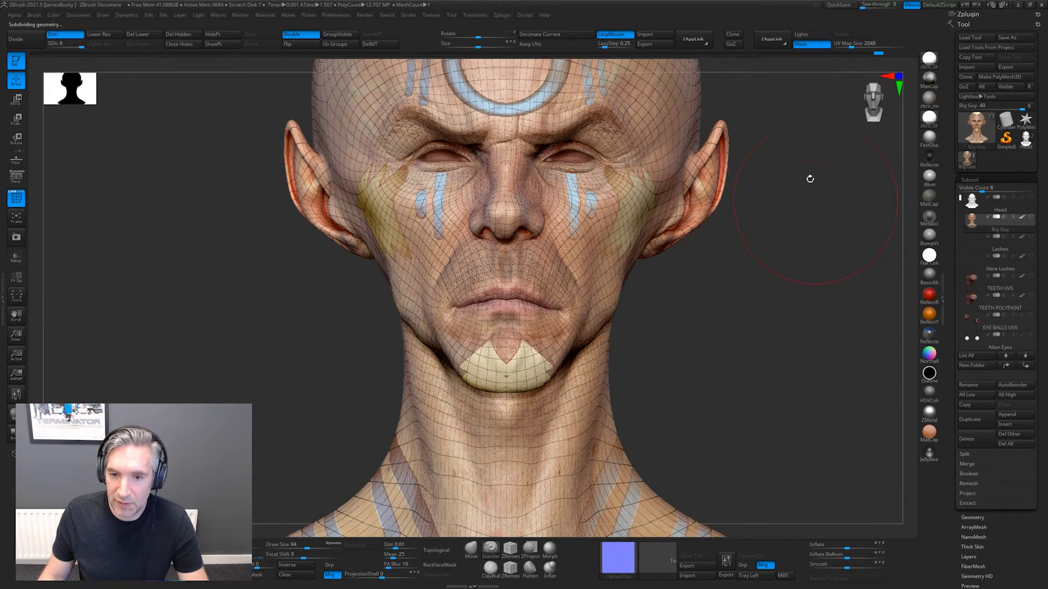
mouse_move(810, 179)
left_mouse_down("alt")
mouse_move(770, 271)
mouse_move(816, 315)
mouse_move(807, 191)
left_mouse_up("alt")
key("shift+f")
left_click_drag(805, 283, 268, 371, "alt")
left_click_drag(264, 325, 235, 303, "alt")
left_click_drag(725, 350, 813, 255, "alt")
Step: Turn off Big Guy's polypaint and assign a plain grey material to the head
left_click(1022, 217)
left_click(929, 98)
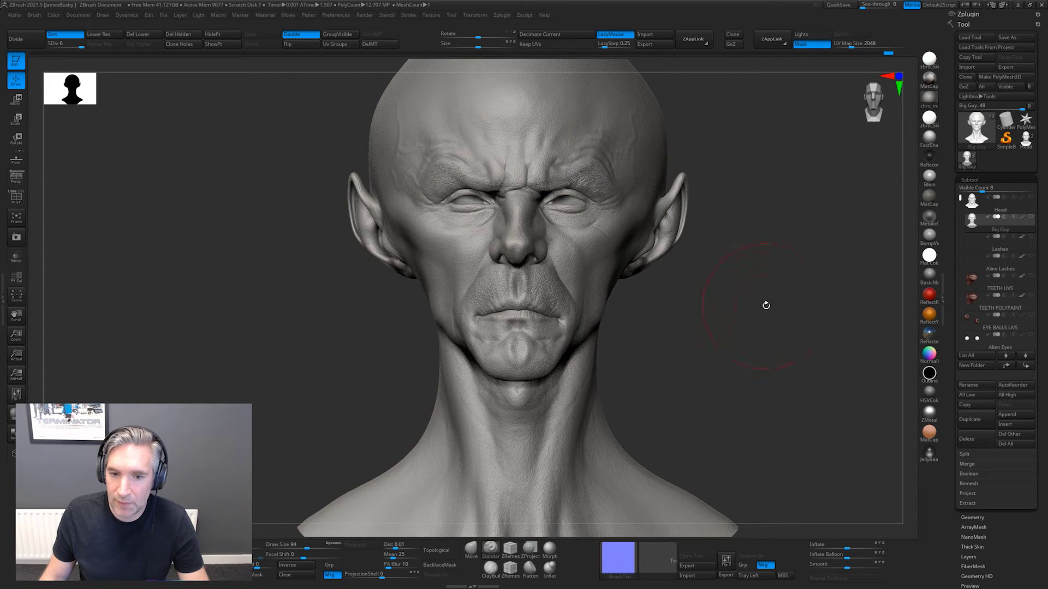
left_click_drag(764, 304, 731, 288, "alt")
Step: Lower Big Guy to subdivision level 1 and frame the bust from the front
key("shift")
key("shift+d")
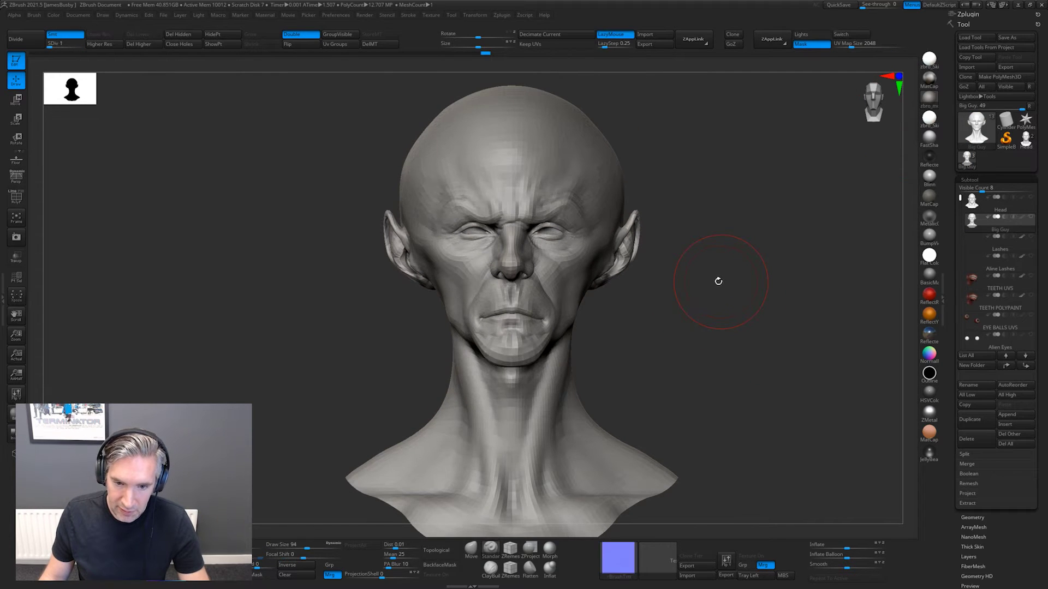
left_click_drag(691, 283, 705, 296, "alt")
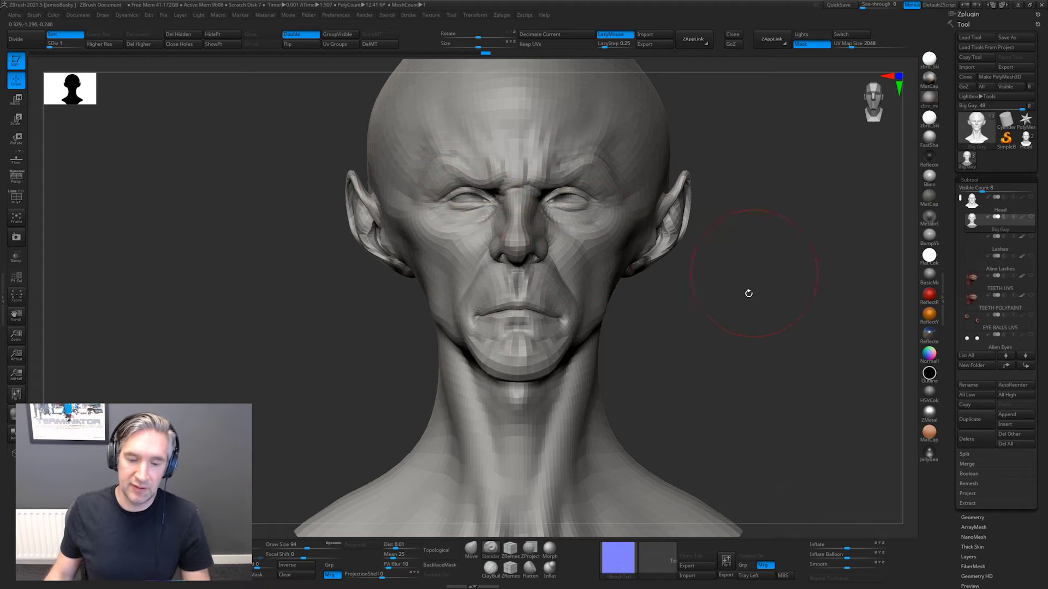
left_click_drag(755, 306, 769, 315, "alt")
key("f")
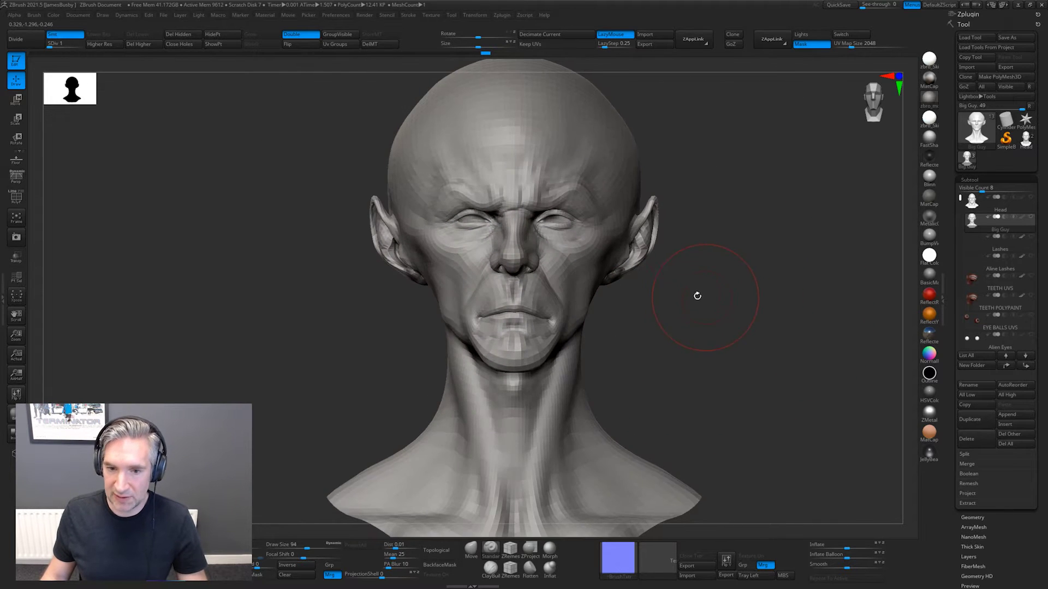
left_click_drag(697, 301, 691, 302, "alt")
Step: Switch to Chrome, view the head texture maps on 3D Scan Store, and browse its retopologised 3D head models
key("alt+Tab")
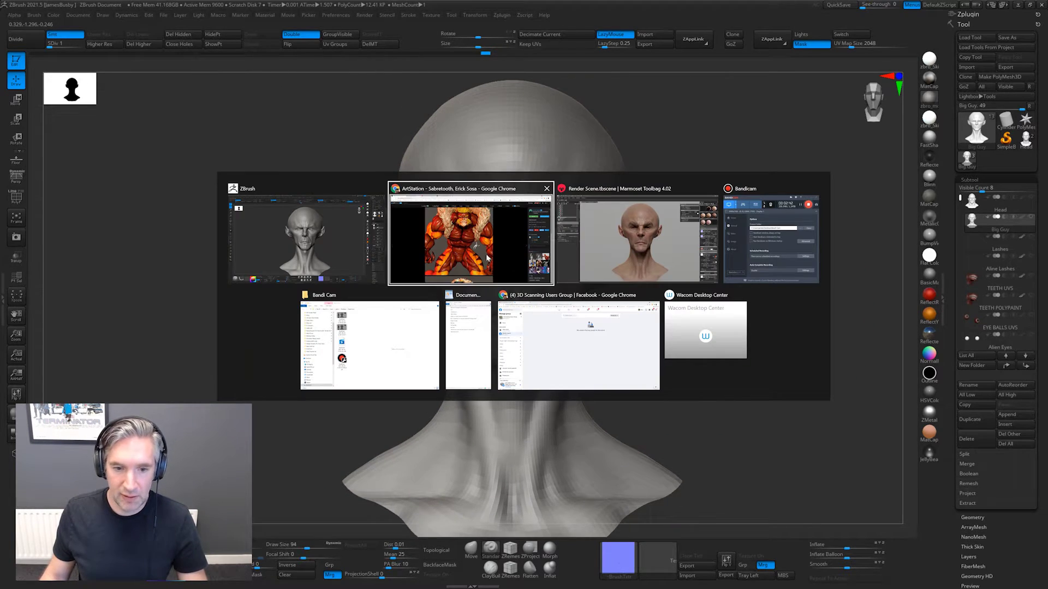
left_click(474, 222)
left_click(322, 5)
left_click(244, 7)
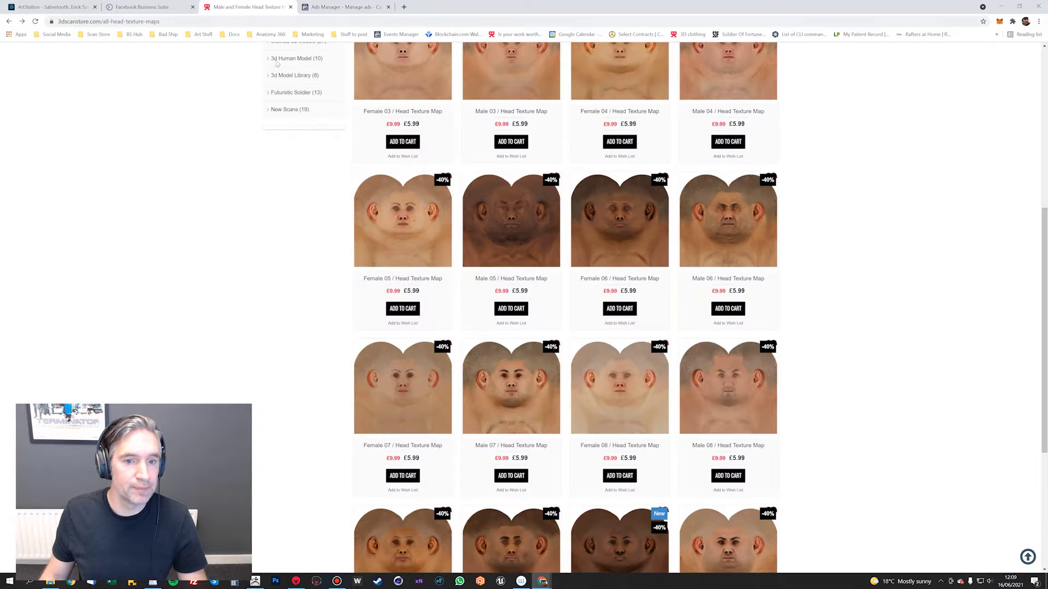
scroll(405, 163, "up", 10)
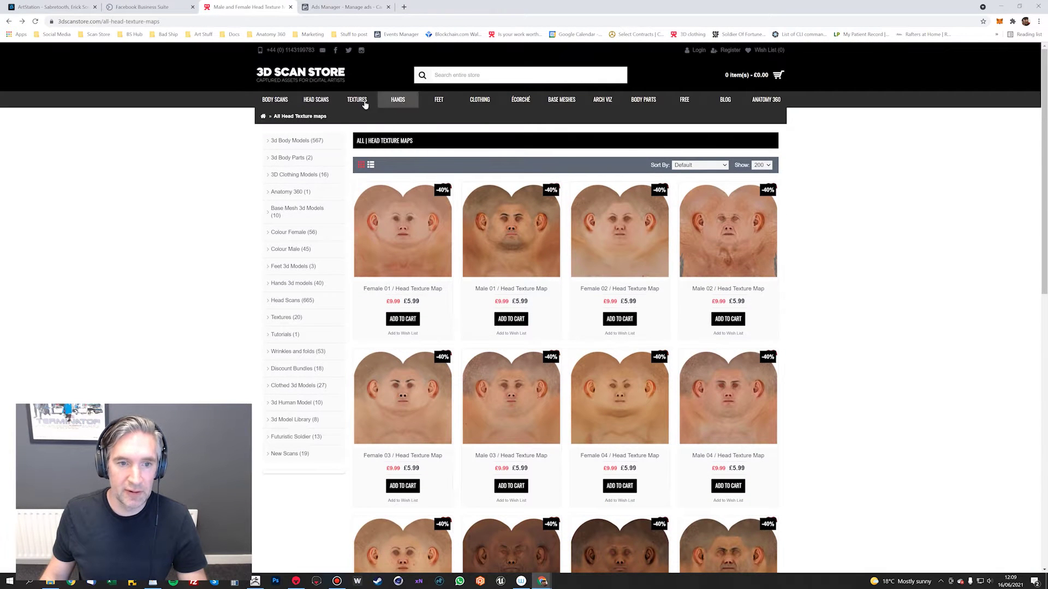
mouse_move(319, 100)
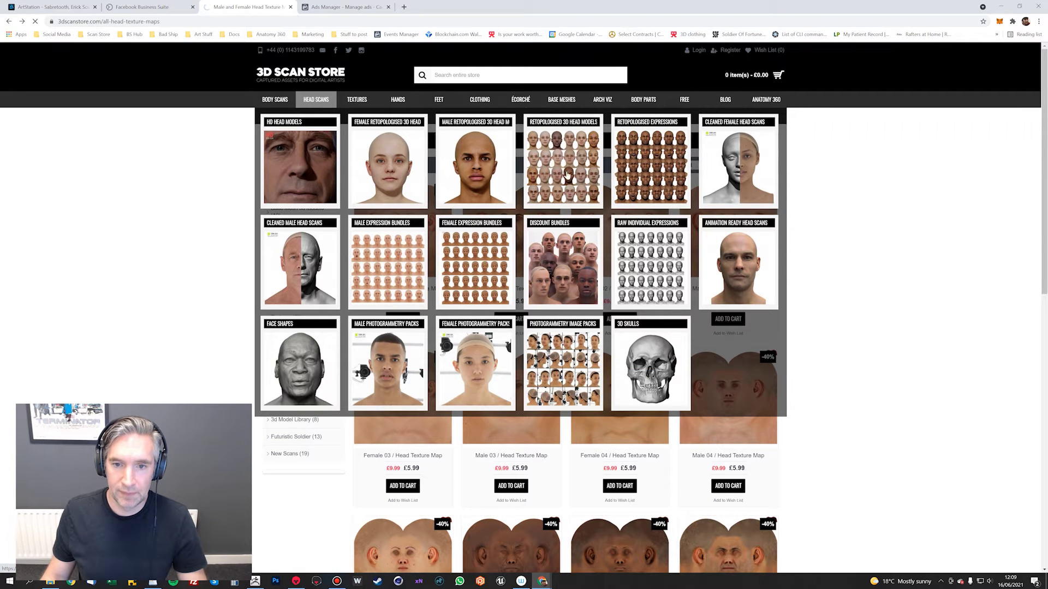
scroll(479, 191, "down", 8)
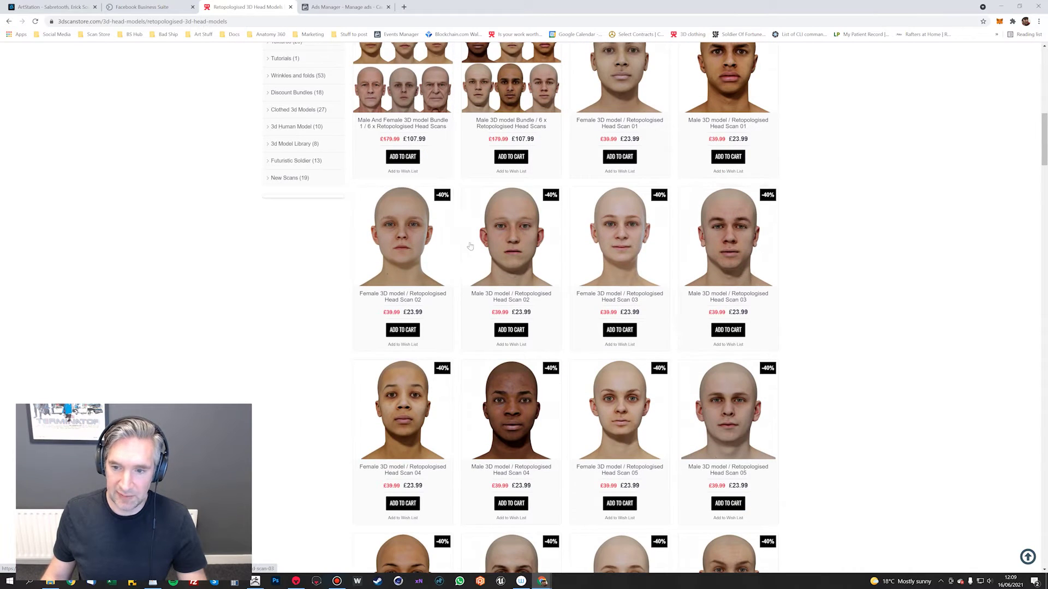
scroll(522, 241, "down", 4)
scroll(522, 240, "down", 4)
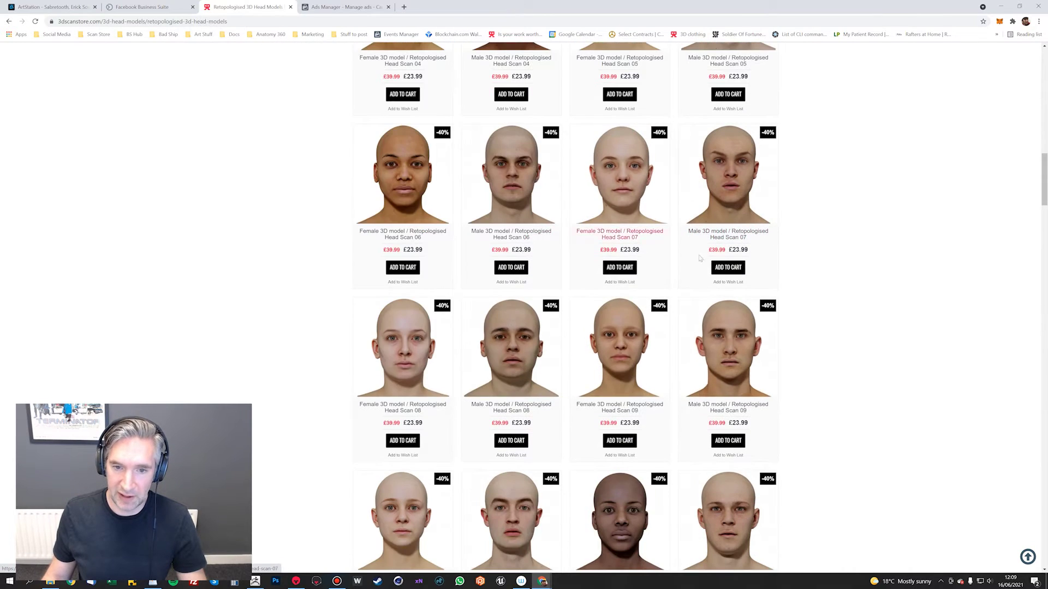
Step: Switch back to ZBrush and import the Head mesh from the Base mesh tut folder into the alien subtool
key("alt+Tab")
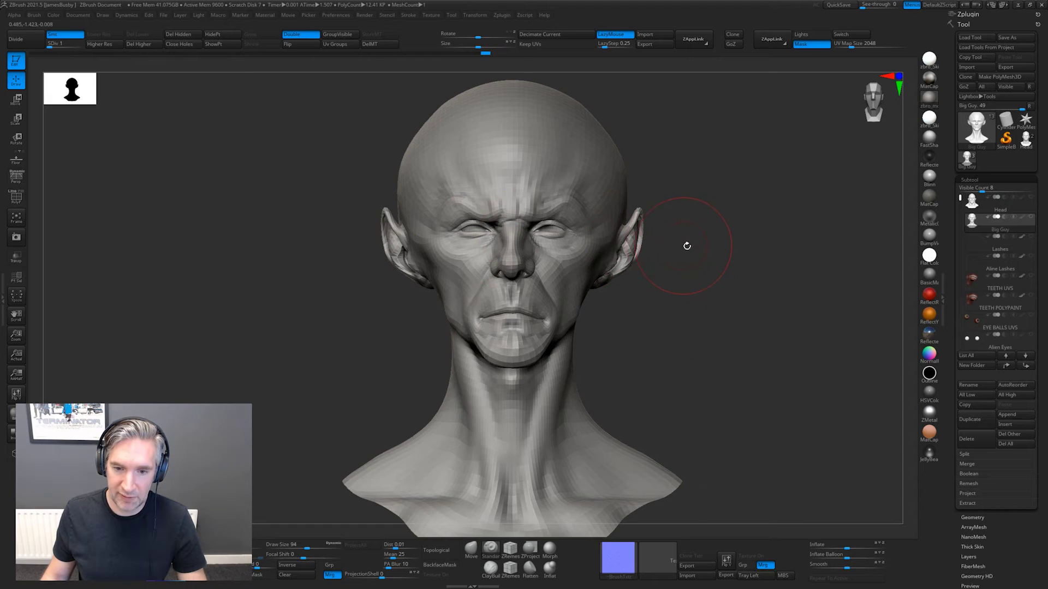
left_click_drag(687, 244, 702, 291, "alt")
scroll(710, 273, "down", 3)
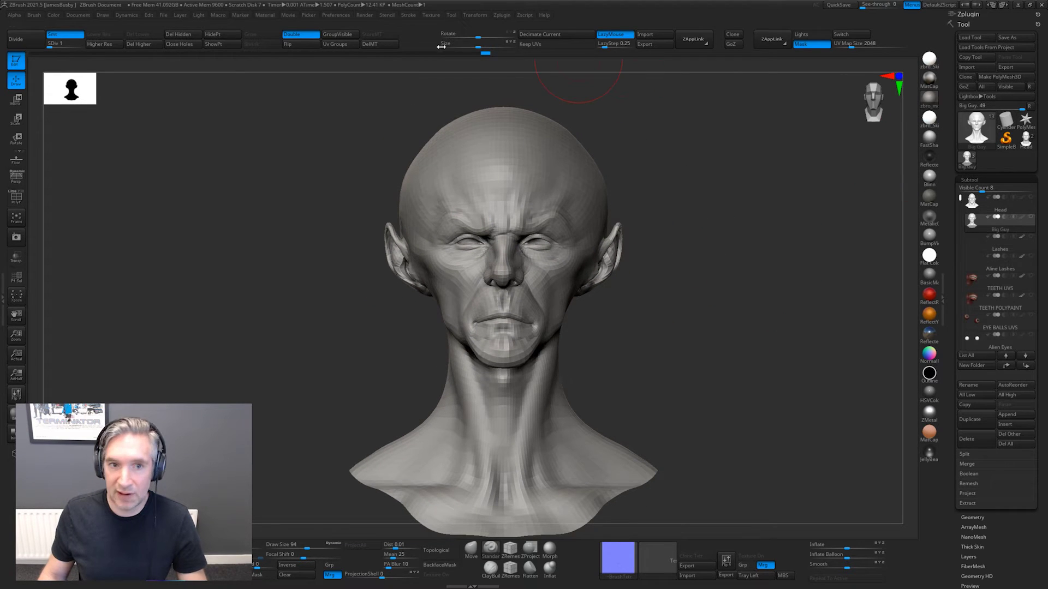
left_click(974, 66)
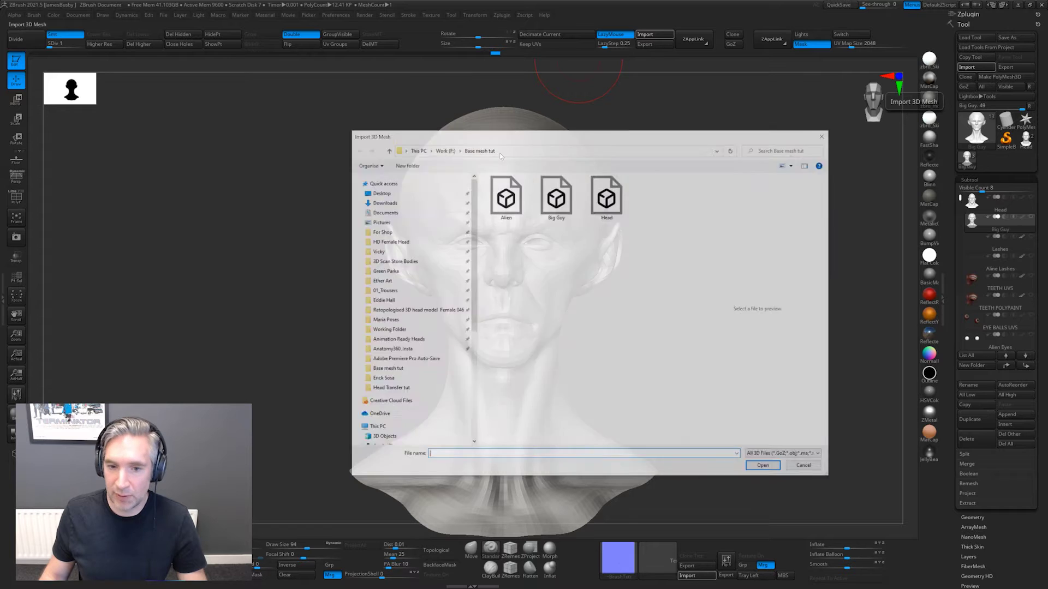
left_click(604, 210)
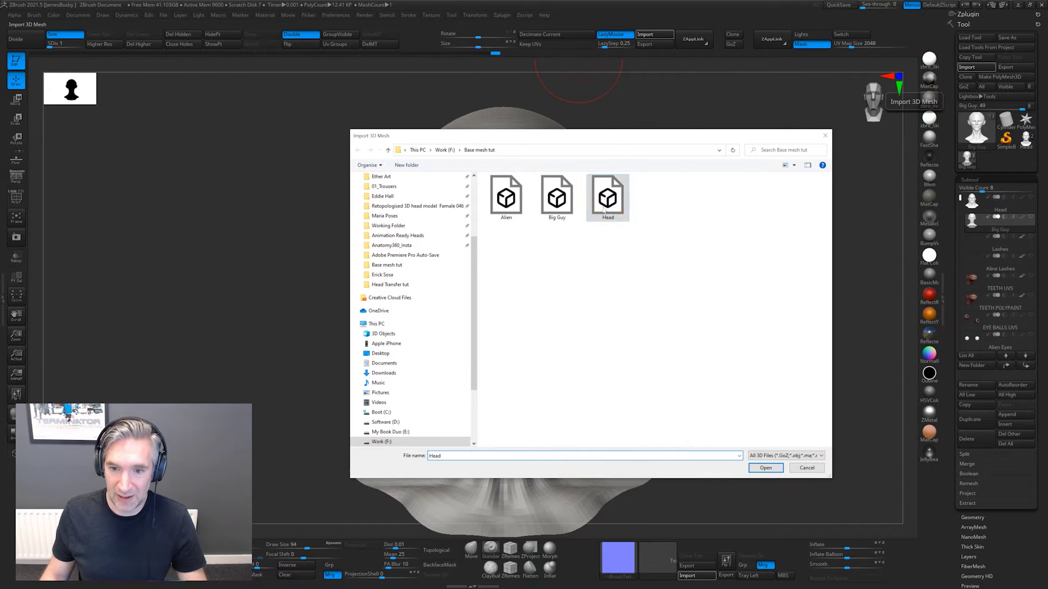
double_click(614, 189)
key("f")
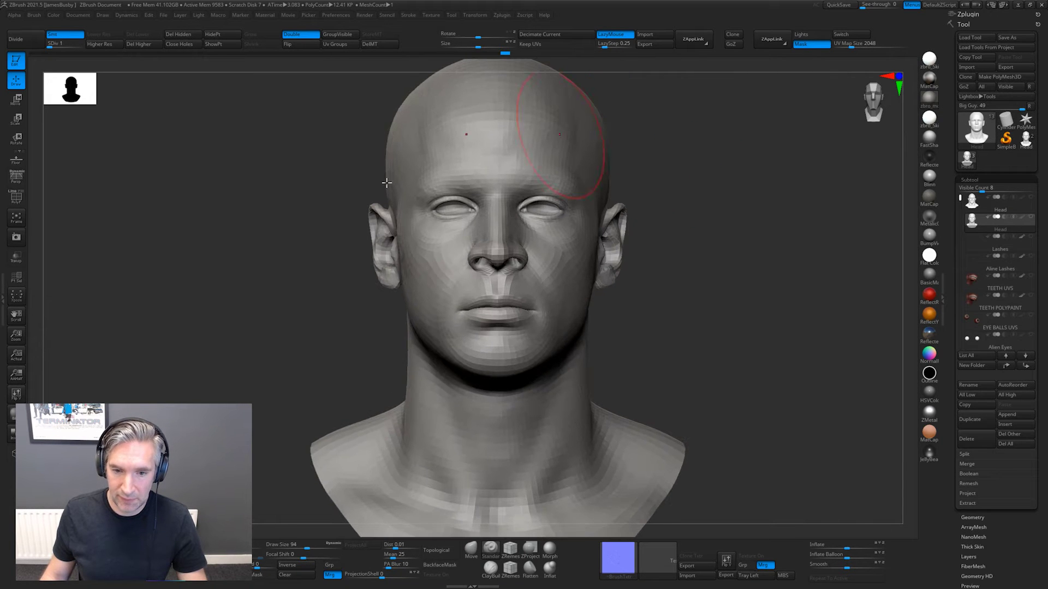
Step: Morph the imported head to 100 into the stored alien shape, vary the morph amount, and keep the alien form
left_click_drag(1032, 504, 1002, 250)
left_click(993, 245)
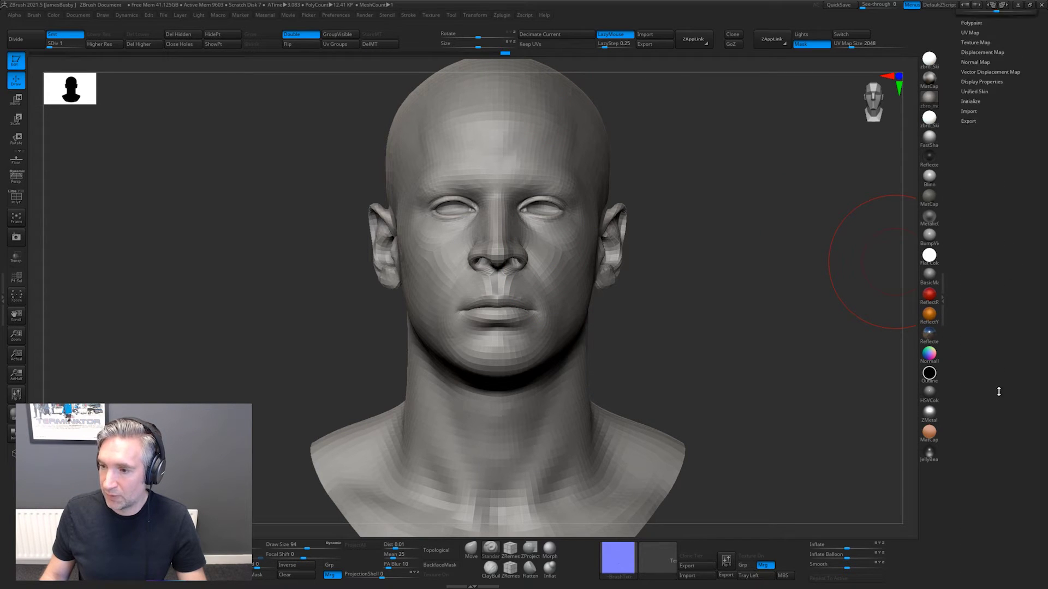
left_click_drag(997, 204, 1036, 204)
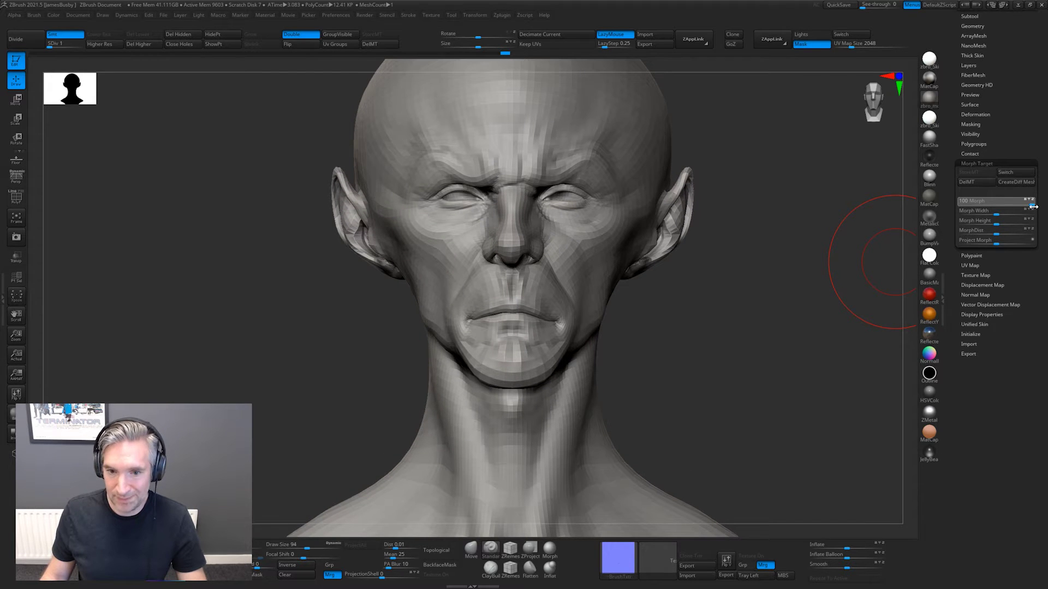
left_click_drag(1028, 207, 1009, 205)
left_click_drag(1011, 205, 998, 208)
left_click_drag(809, 269, 797, 208, "alt")
left_click_drag(874, 216, 752, 249)
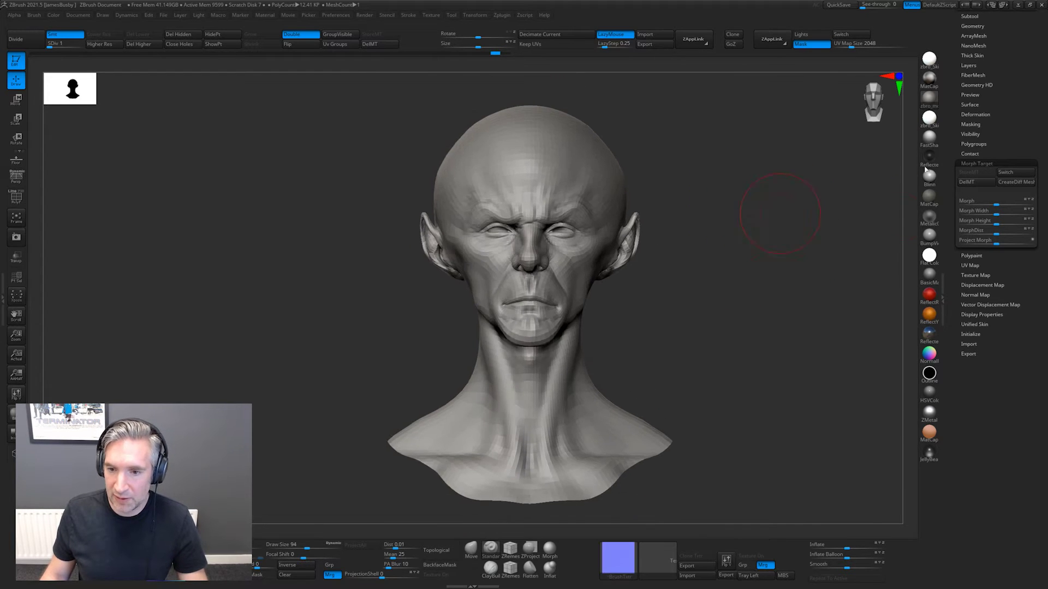
Step: Select the muscular Head subtool, lower it to subdivision level 1, and frame the full bust
scroll(1033, 180, "up", 1)
scroll(1033, 180, "up", 5)
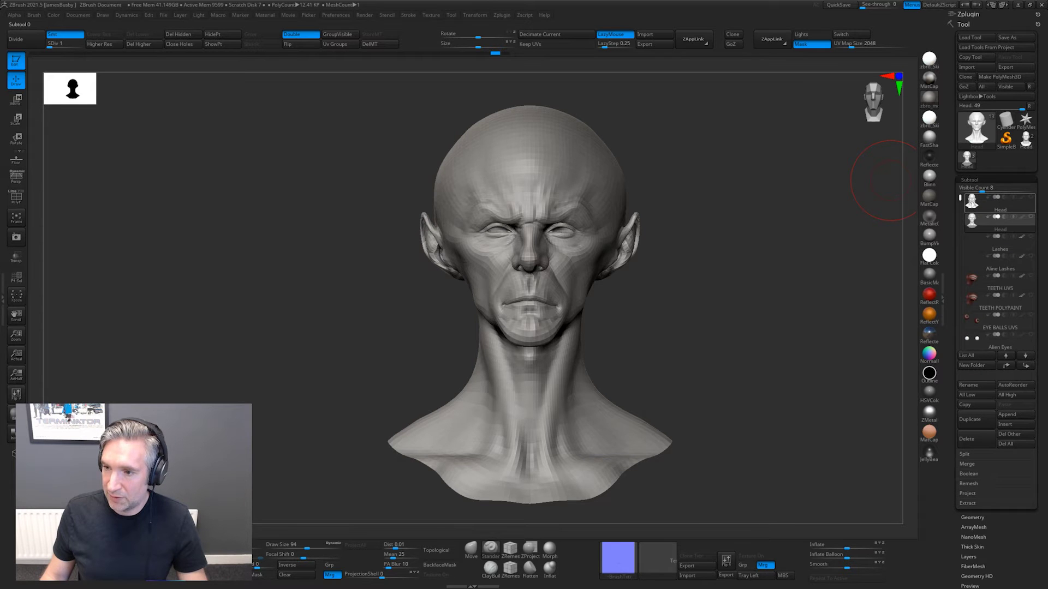
left_click(973, 205)
left_click_drag(758, 234, 780, 233, "alt")
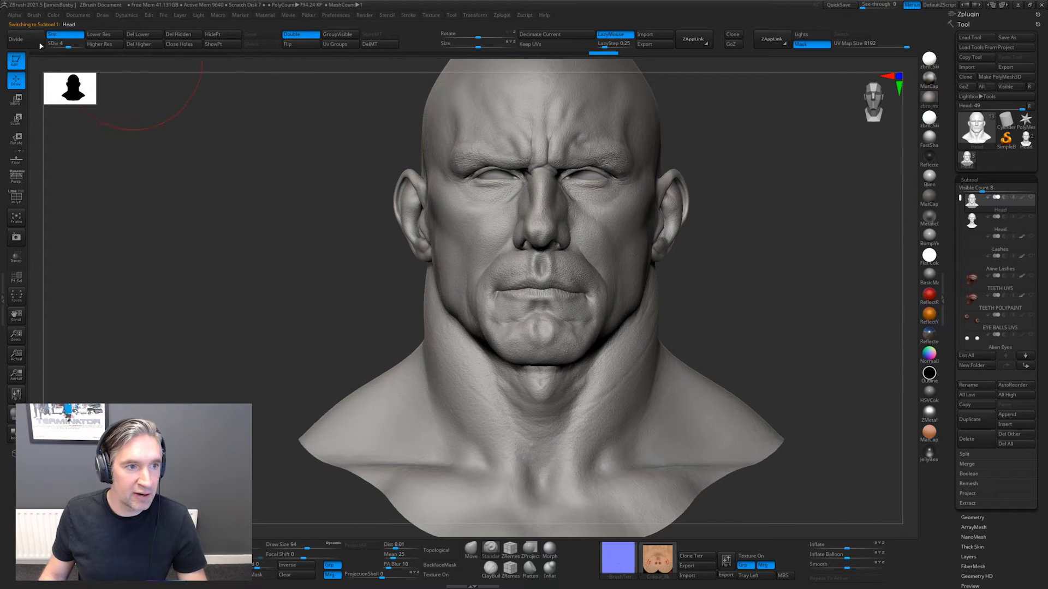
left_click_drag(71, 43, 49, 44)
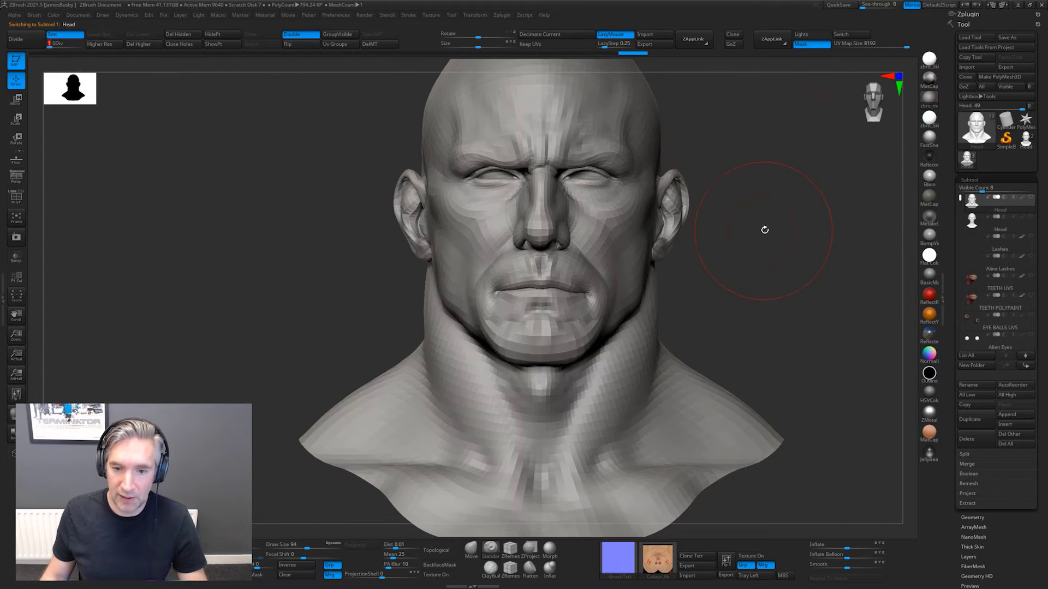
left_click_drag(741, 222, 736, 226, "alt")
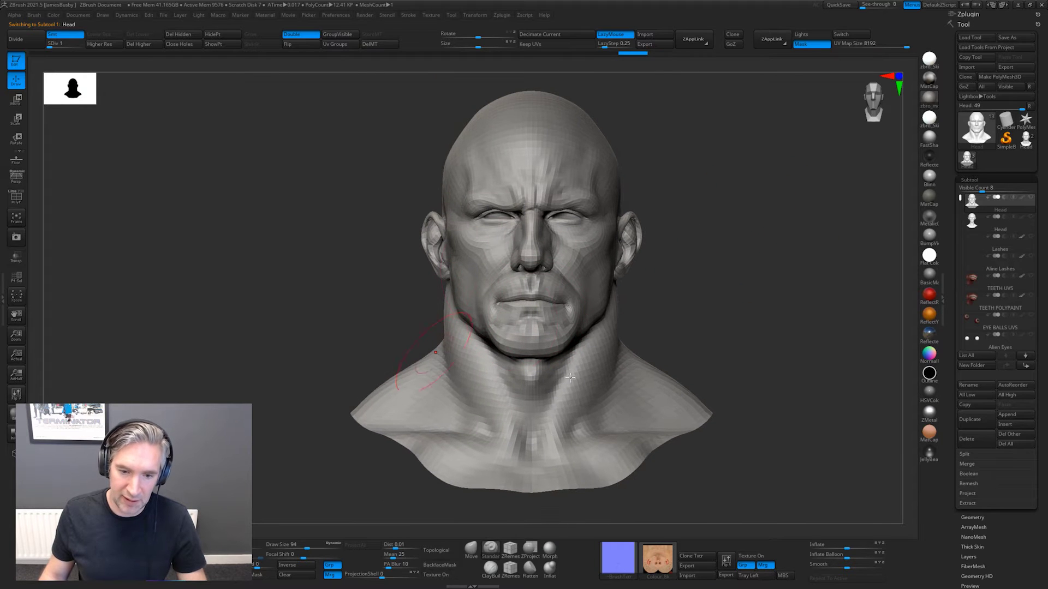
Step: Compare the alien and muscular head subtools by alternating between them
left_click(977, 218)
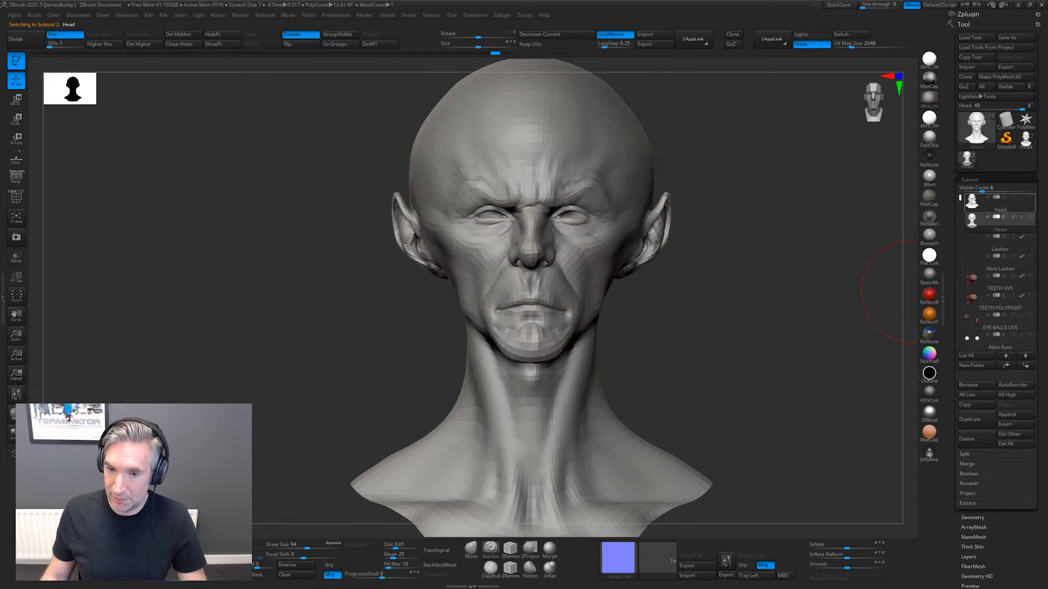
left_click(974, 204)
left_click_drag(718, 312, 850, 274)
left_click(971, 219)
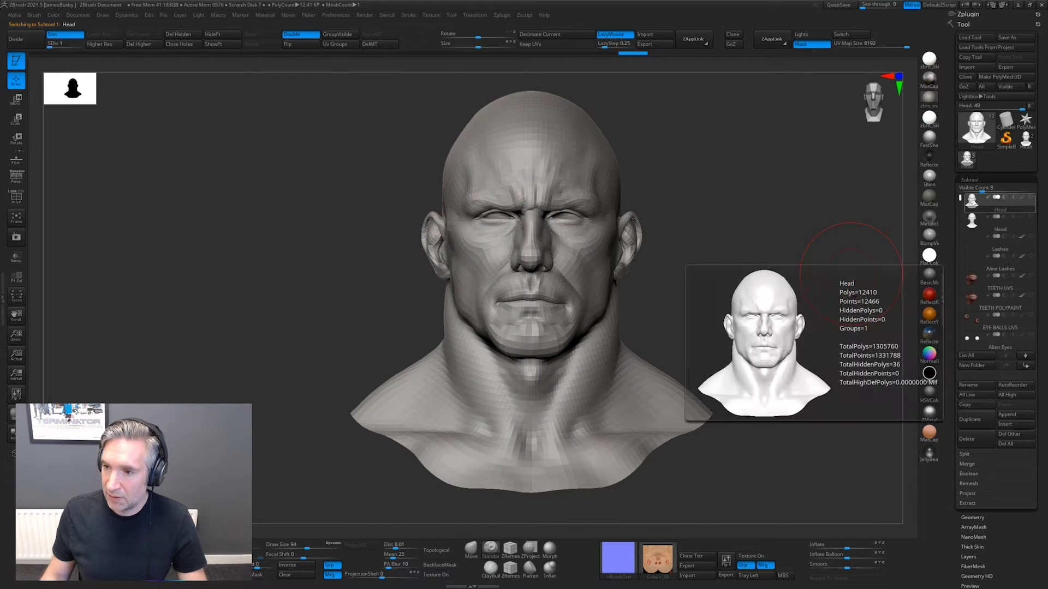
Step: Export the muscular head as an OBJ, overwriting the existing Big Guy file
left_click(1005, 67)
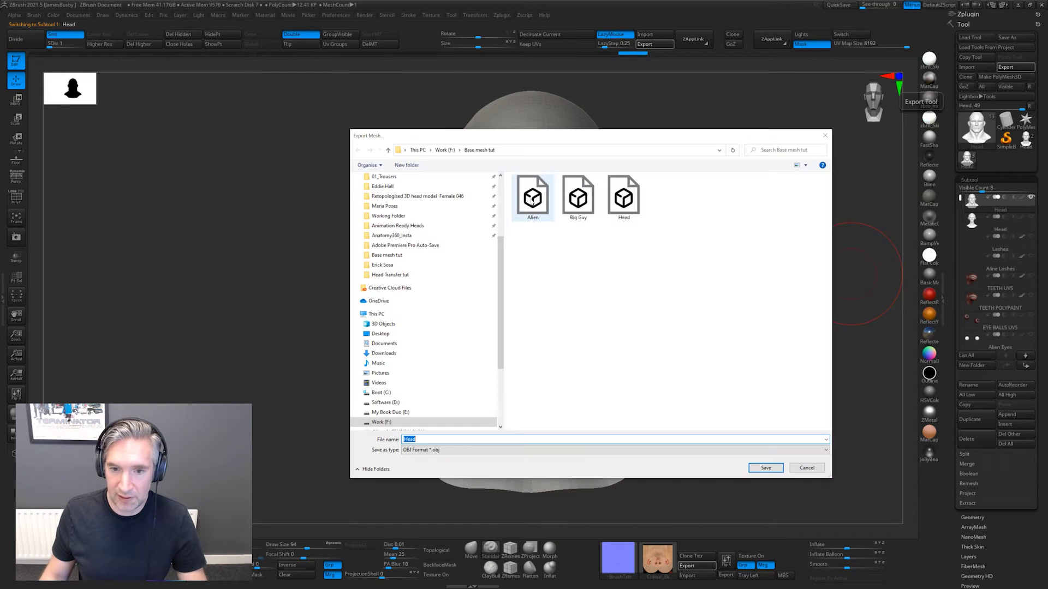
left_click(580, 201)
double_click(583, 203)
left_click(545, 291)
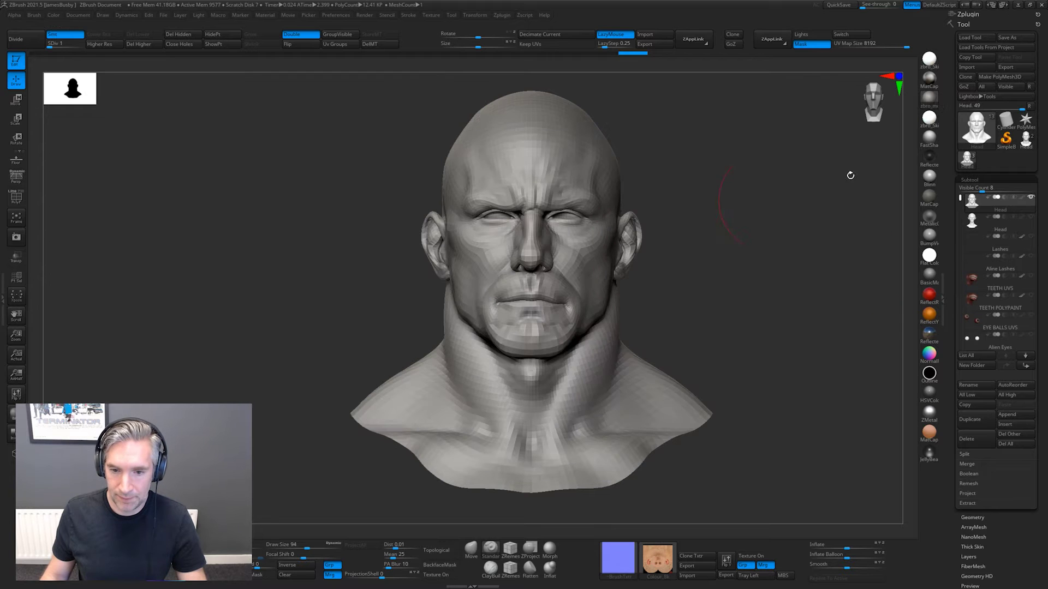
Step: Select the alien subtool, hide the muscular head subtool, and import the Big Guy mesh into the alien
left_click(979, 220)
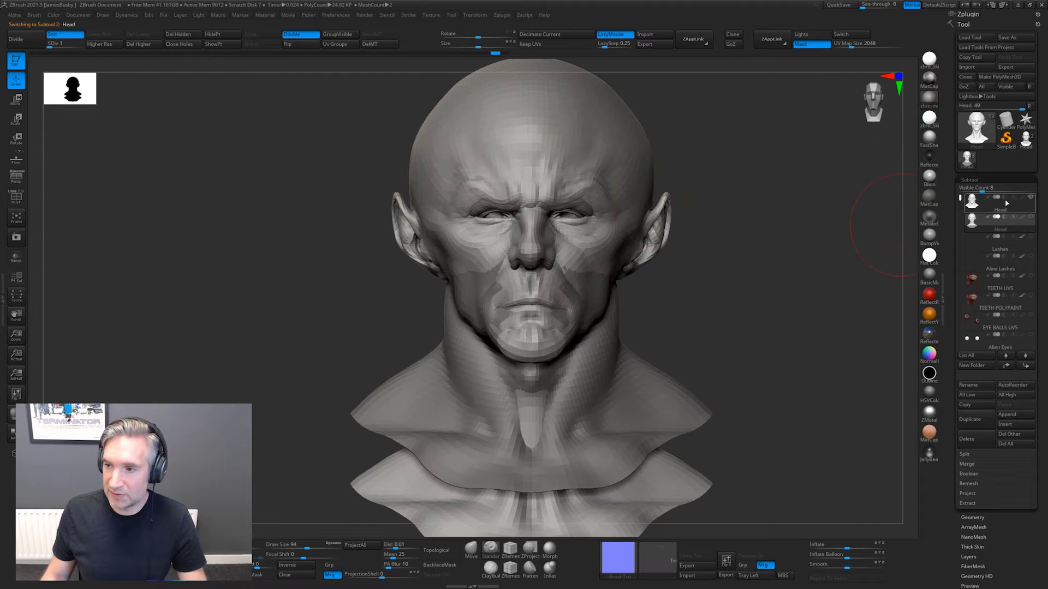
left_click(1031, 198)
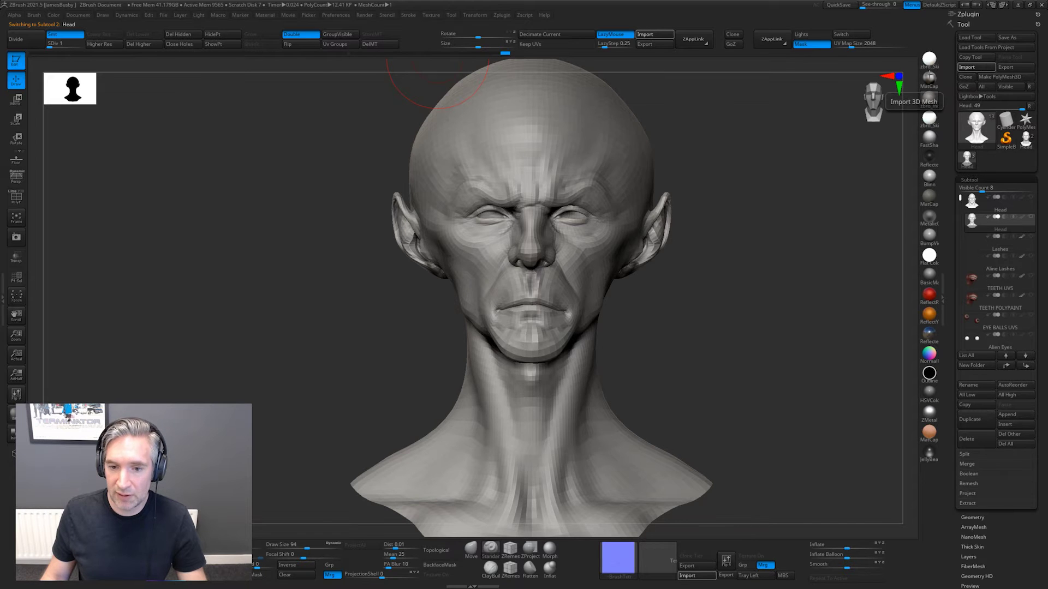
left_click(966, 67)
double_click(559, 203)
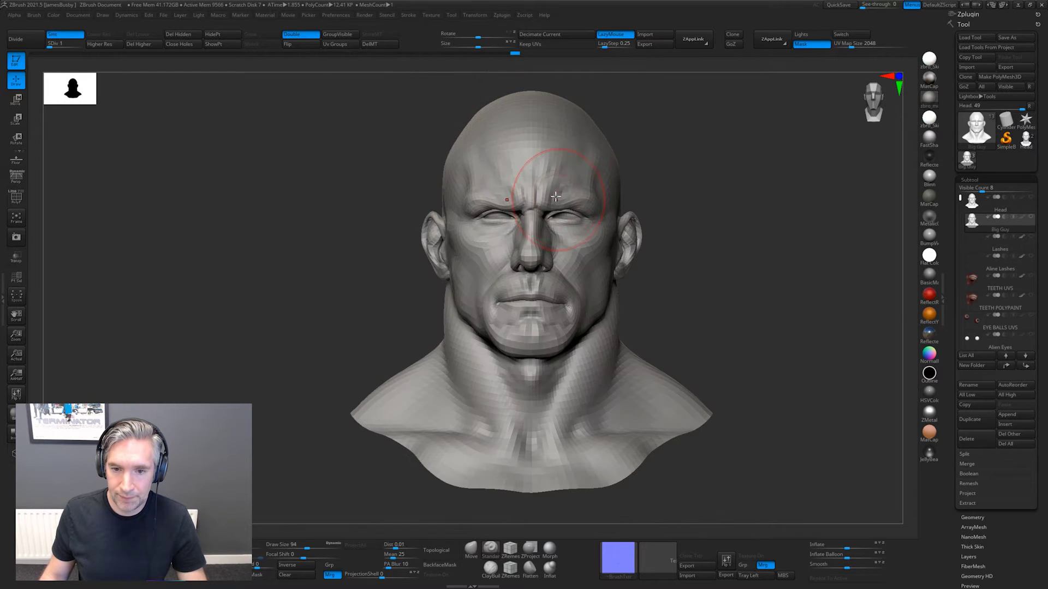
Step: Open the mesh's morph target settings and switch from the Big Guy shape to the stored alien shape
scroll(977, 409, "down", 5)
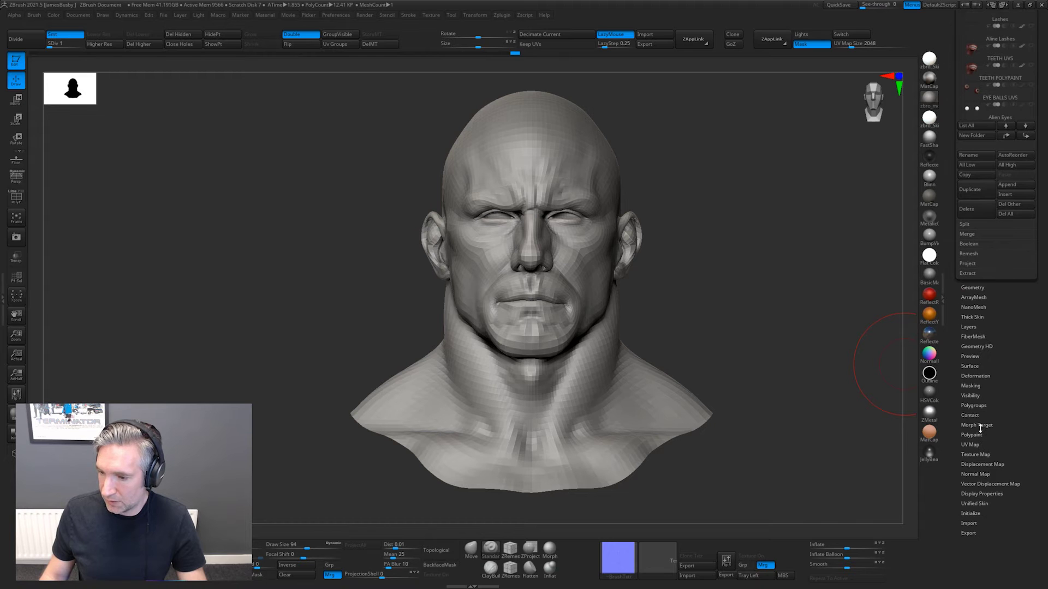
left_click(976, 425)
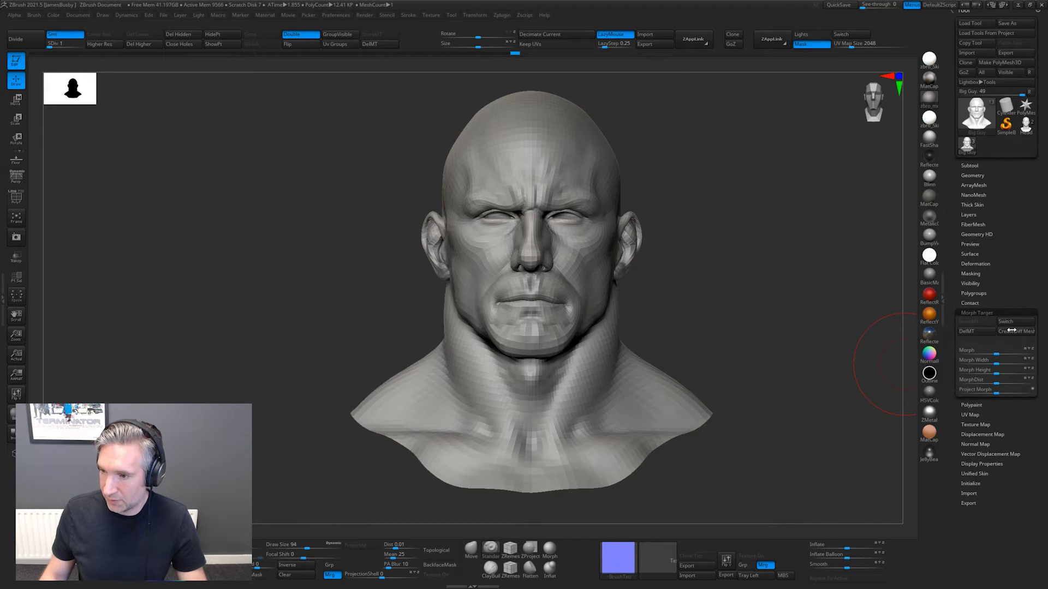
mouse_move(998, 353)
left_mouse_down()
mouse_move(1030, 353)
mouse_move(997, 356)
left_mouse_up()
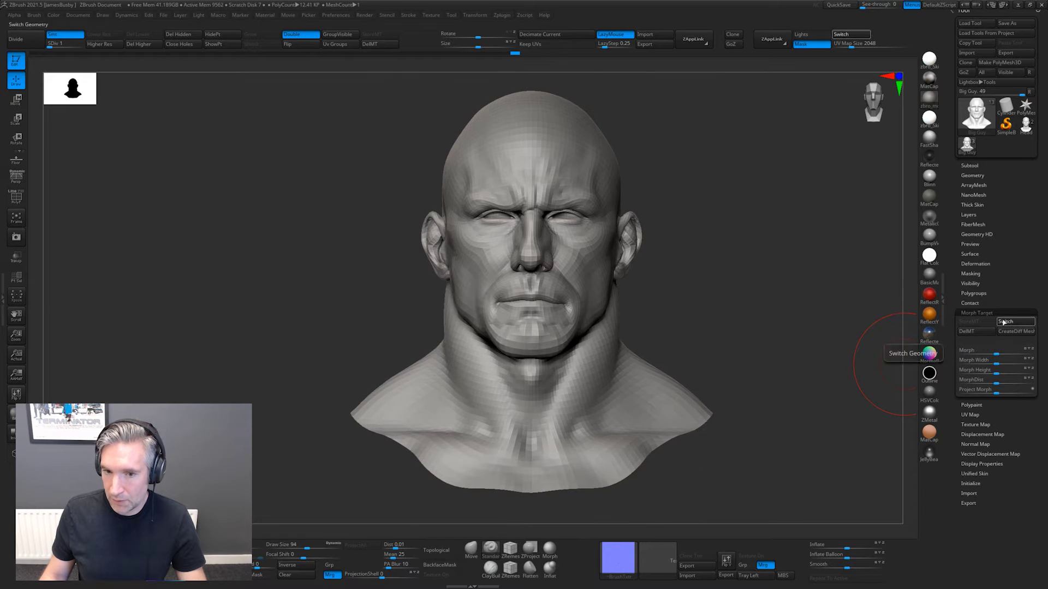
left_click(1007, 323)
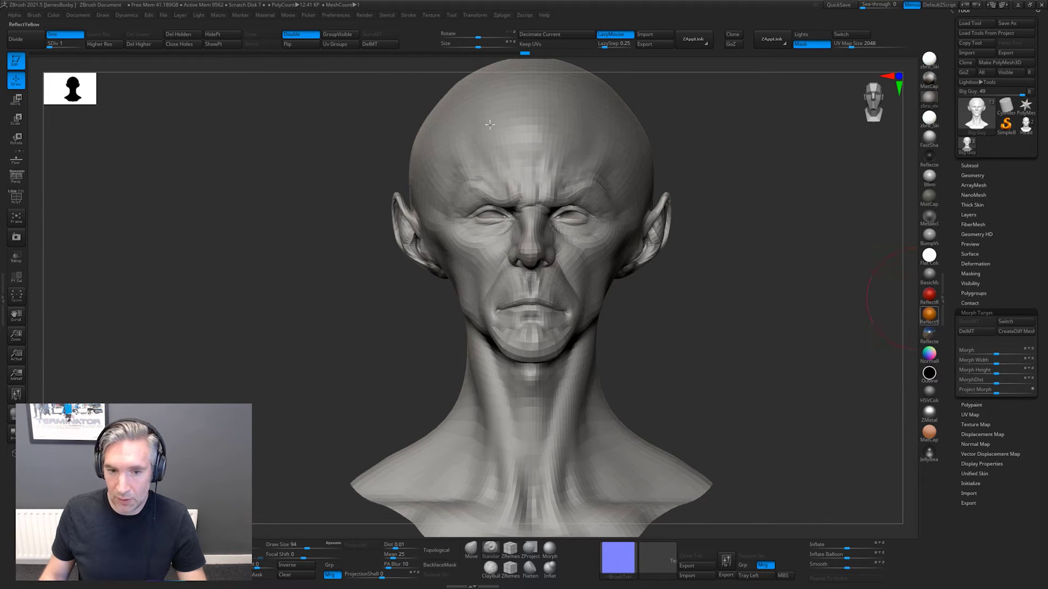
Step: Import the Big Guy mesh into the subtool again and switch its morph target to show the alien
left_click(968, 52)
left_click(562, 194)
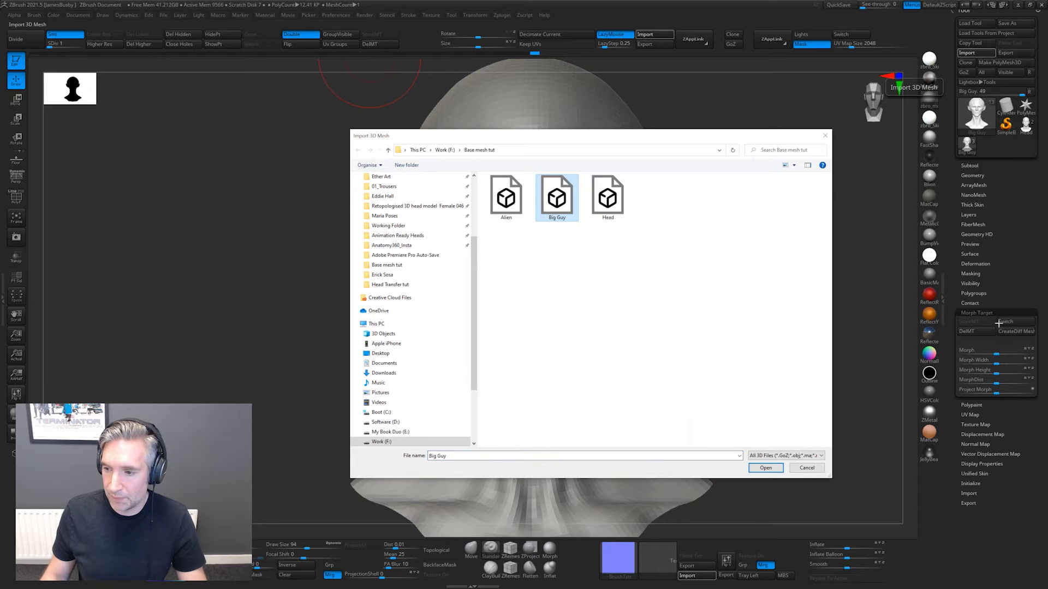
double_click(549, 187)
left_click(1006, 321)
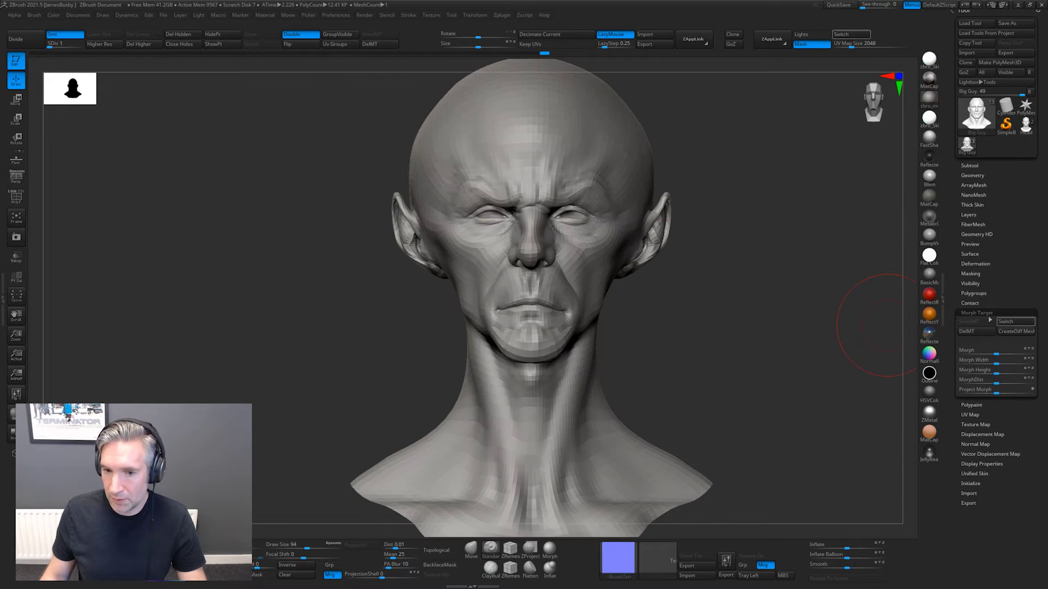
Step: Choose the Morph brush, enlarge it, and blend the Big Guy shape into the alien's mouth and chin area
left_click(549, 553)
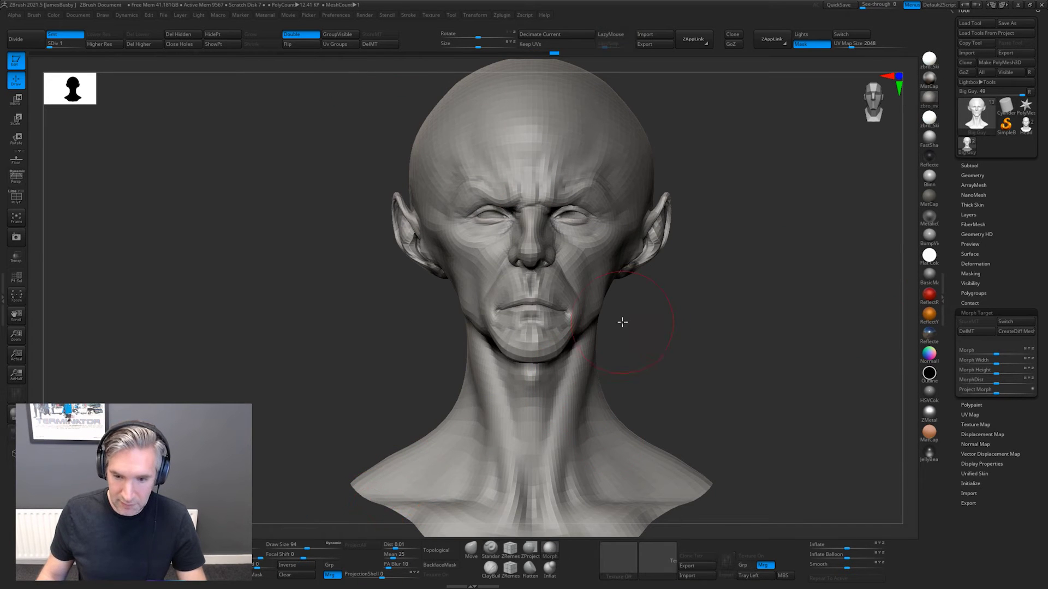
key("space")
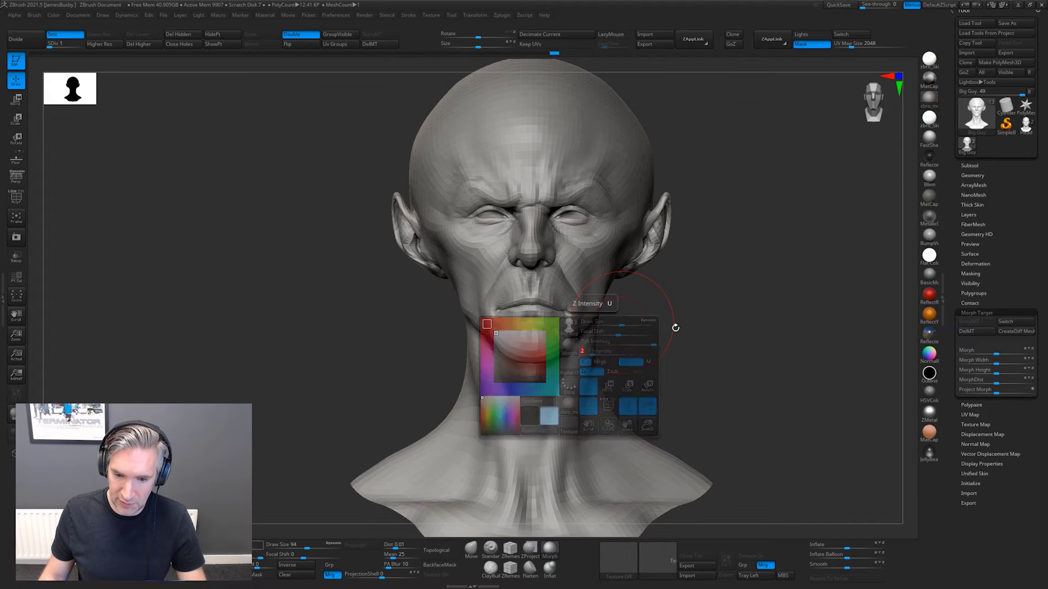
key("bracketright")
key("bracketright")
key("bracketright")
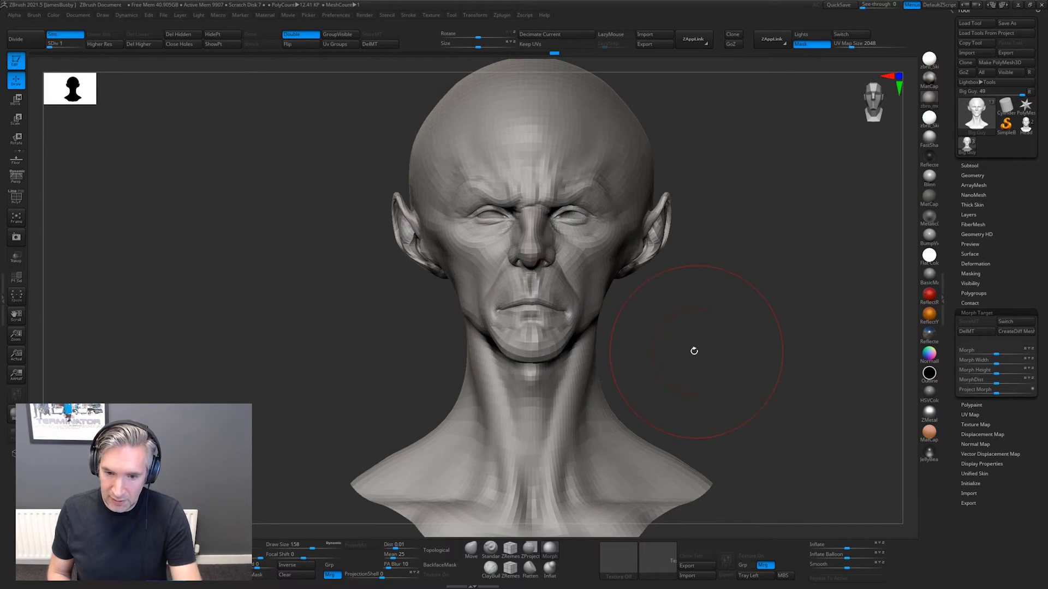
mouse_move(541, 317)
left_mouse_down()
mouse_move(518, 316)
mouse_move(523, 328)
mouse_move(513, 298)
left_mouse_up()
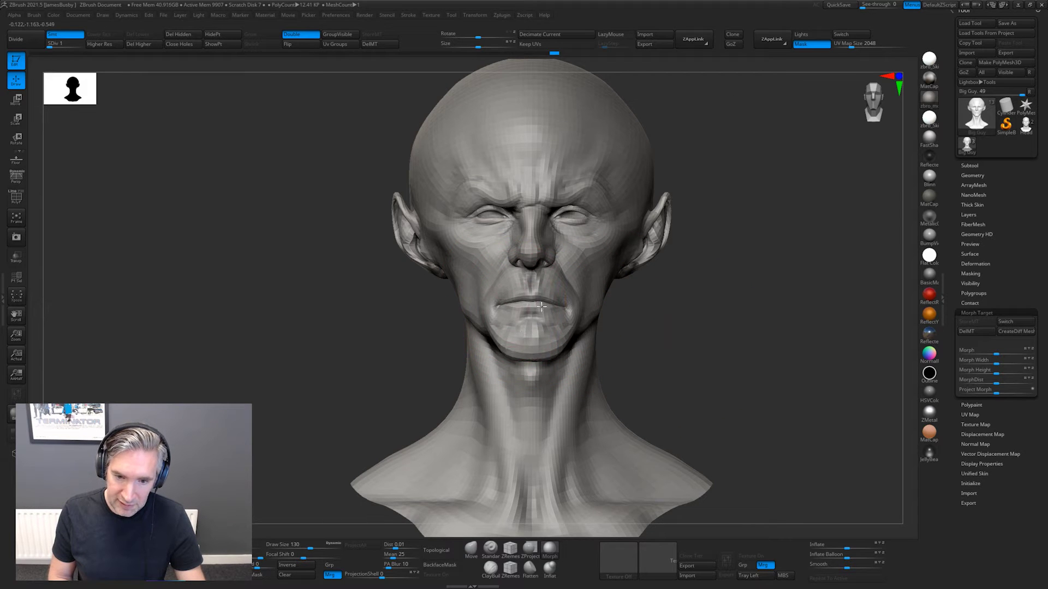
Step: Raise the draw size to 228 and brush more of the Big Guy shape into the alien's neck, jaw and head
mouse_move(641, 333)
left_mouse_down()
mouse_move(704, 334)
mouse_move(693, 342)
mouse_move(579, 318)
left_mouse_up()
key("bracketright")
key("bracketright")
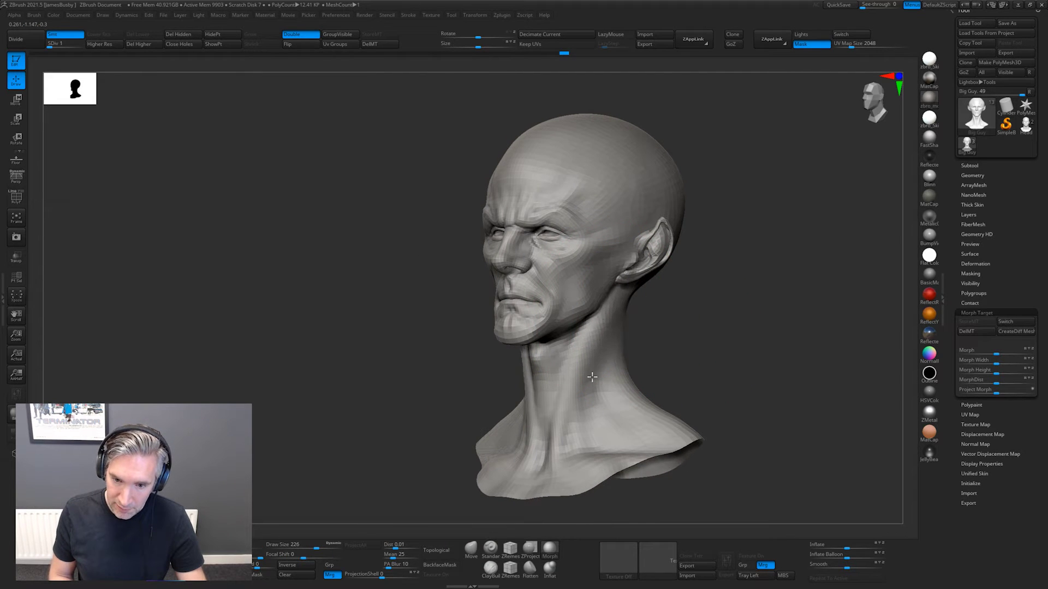
mouse_move(592, 377)
left_mouse_down()
mouse_move(629, 387)
mouse_move(614, 450)
mouse_move(548, 470)
mouse_move(596, 476)
mouse_move(658, 408)
mouse_move(612, 407)
mouse_move(572, 365)
mouse_move(437, 398)
mouse_move(481, 355)
left_mouse_up()
left_click_drag(479, 299, 451, 297)
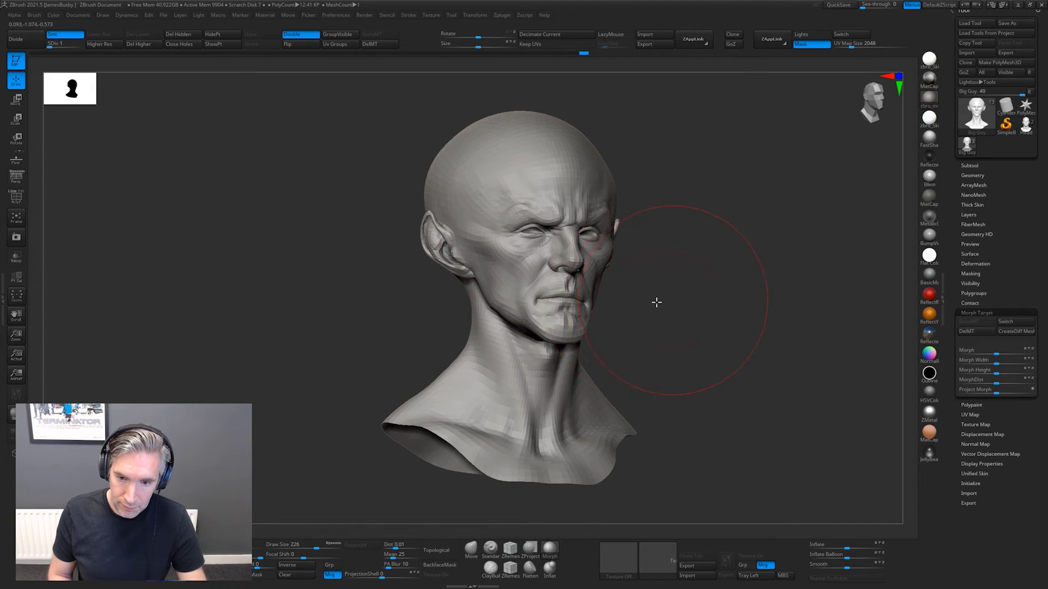
left_click_drag(655, 302, 577, 319)
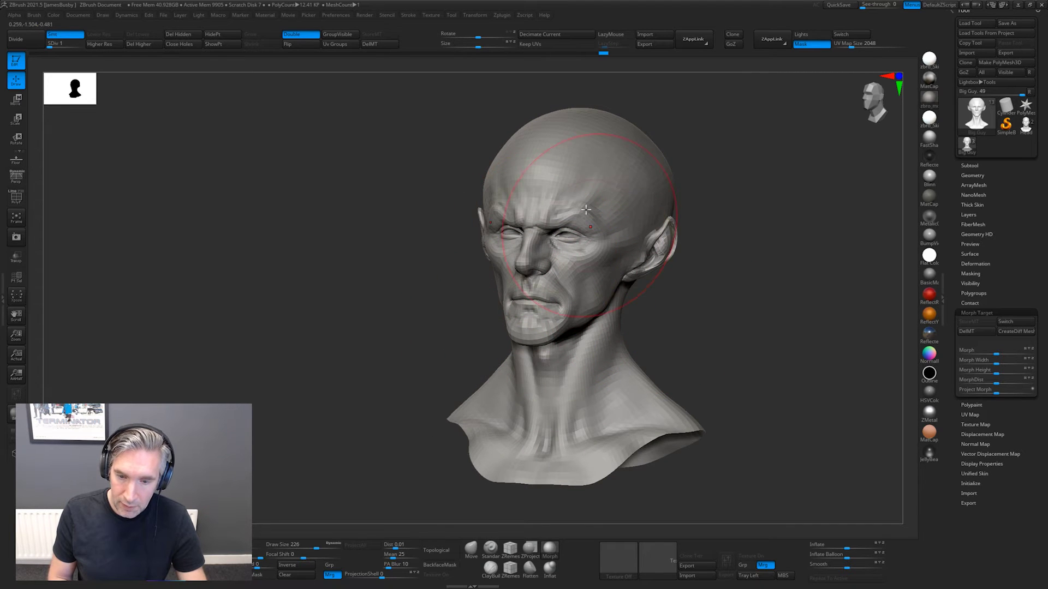
mouse_move(678, 257)
left_mouse_down()
mouse_move(623, 246)
mouse_move(693, 304)
mouse_move(578, 317)
left_mouse_up()
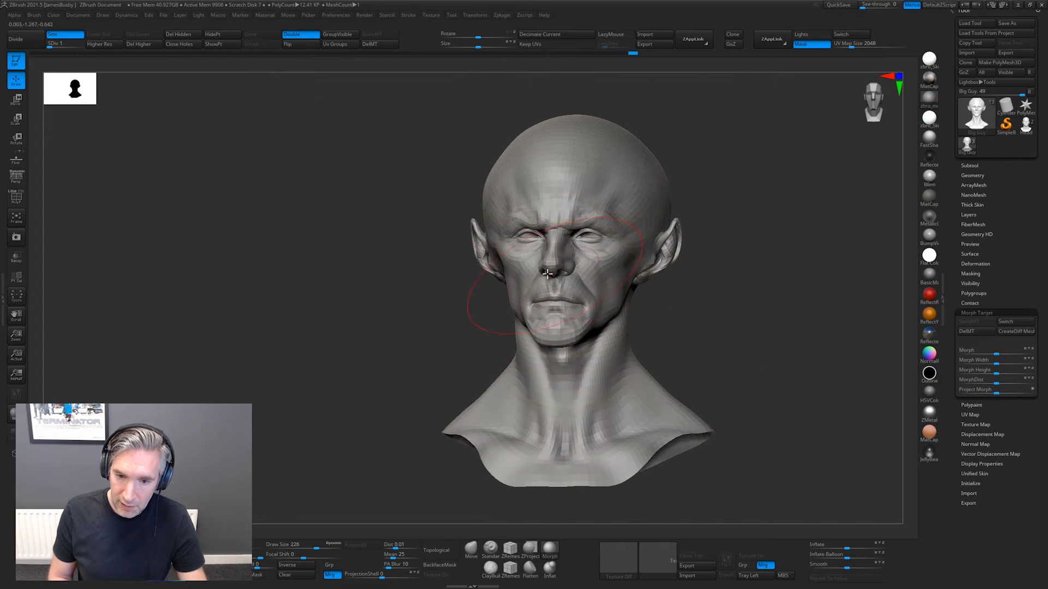
Step: Reduce the Morph brush's draw size to 86 and blend smaller areas of the alien's face from several angles
key("[")
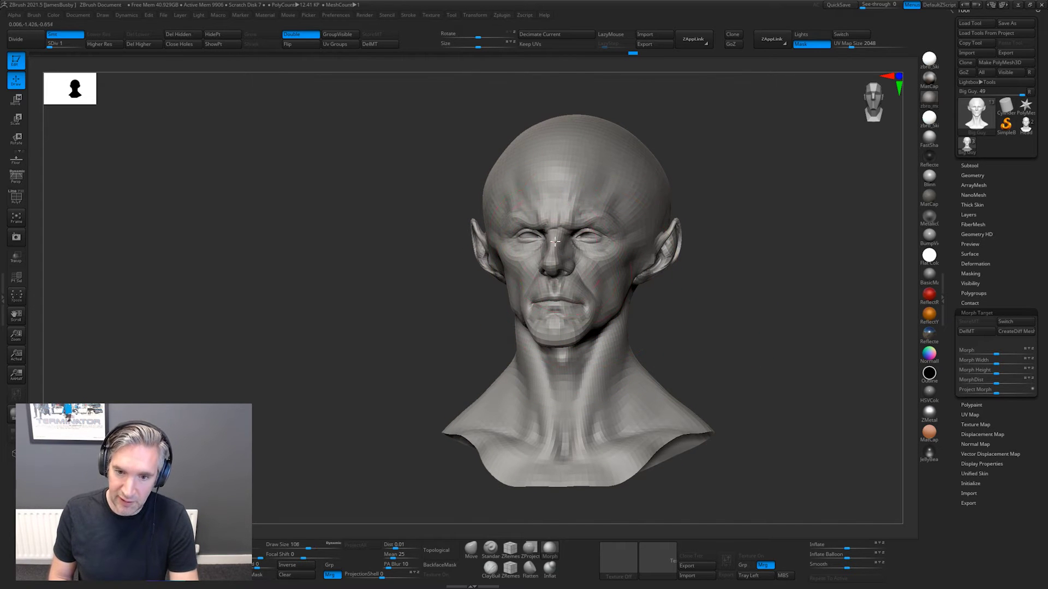
key("bracketleft")
left_click_drag(673, 299, 674, 327)
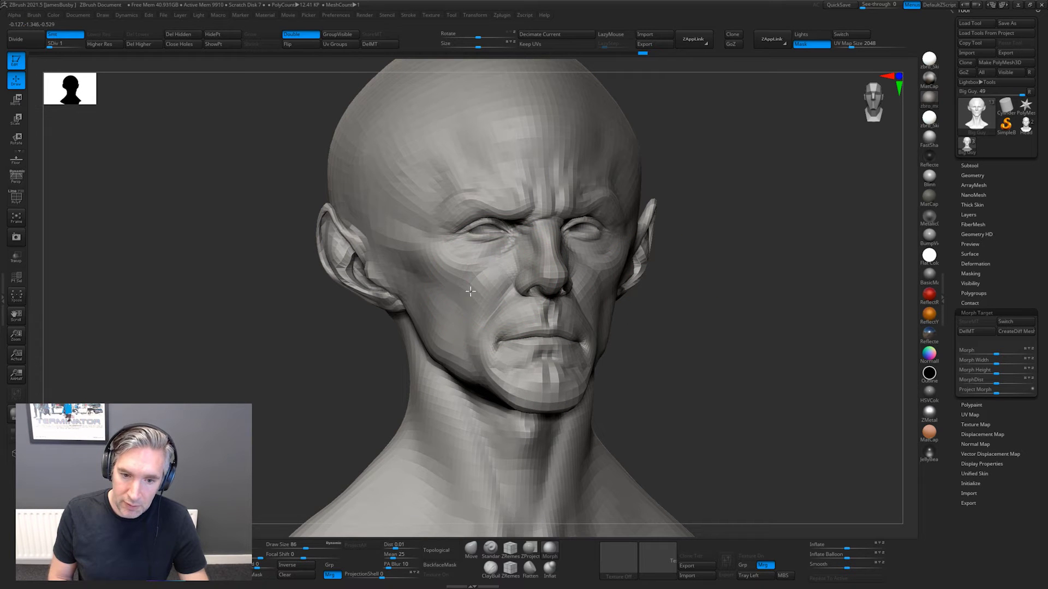
left_click_drag(667, 347, 650, 349)
left_click_drag(649, 349, 662, 331, "alt")
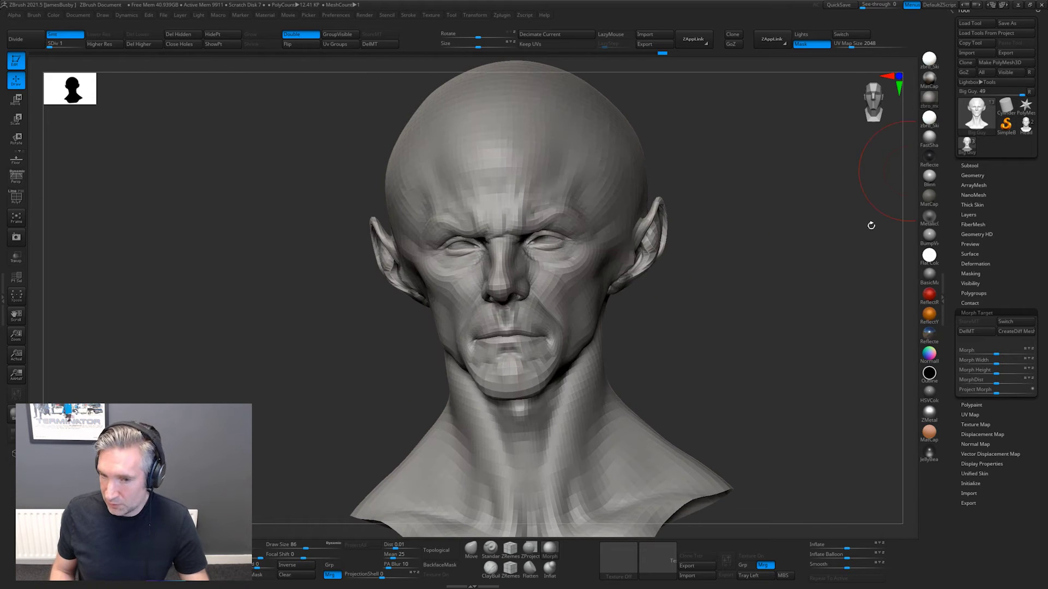
mouse_move(781, 309)
left_mouse_down("alt")
mouse_move(772, 273)
mouse_move(793, 298)
left_mouse_up("alt")
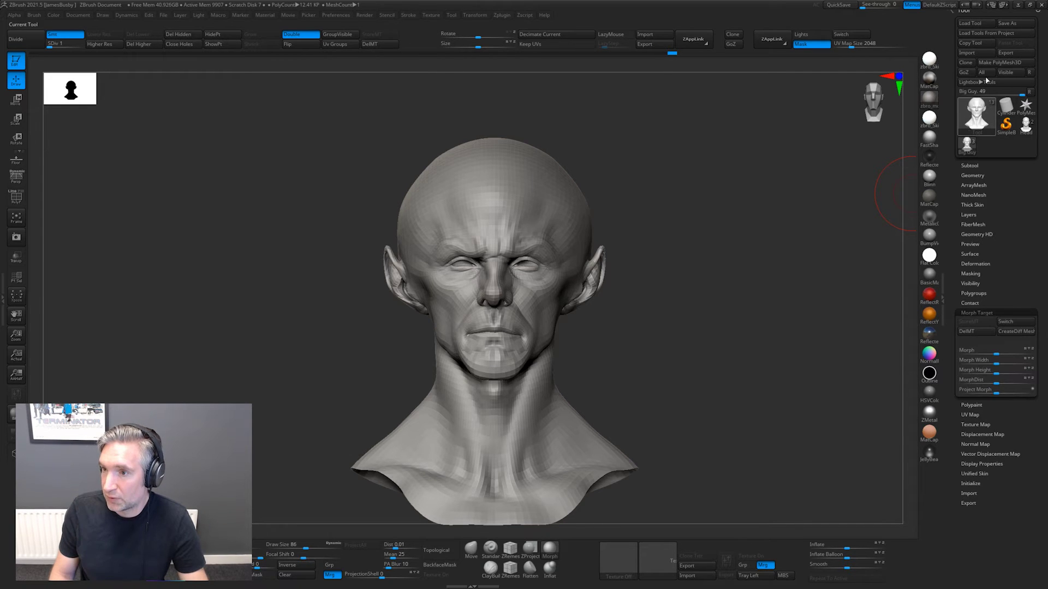
Step: Import the Head mesh into the subtool and switch its morph target to show the blended alien
left_click(976, 53)
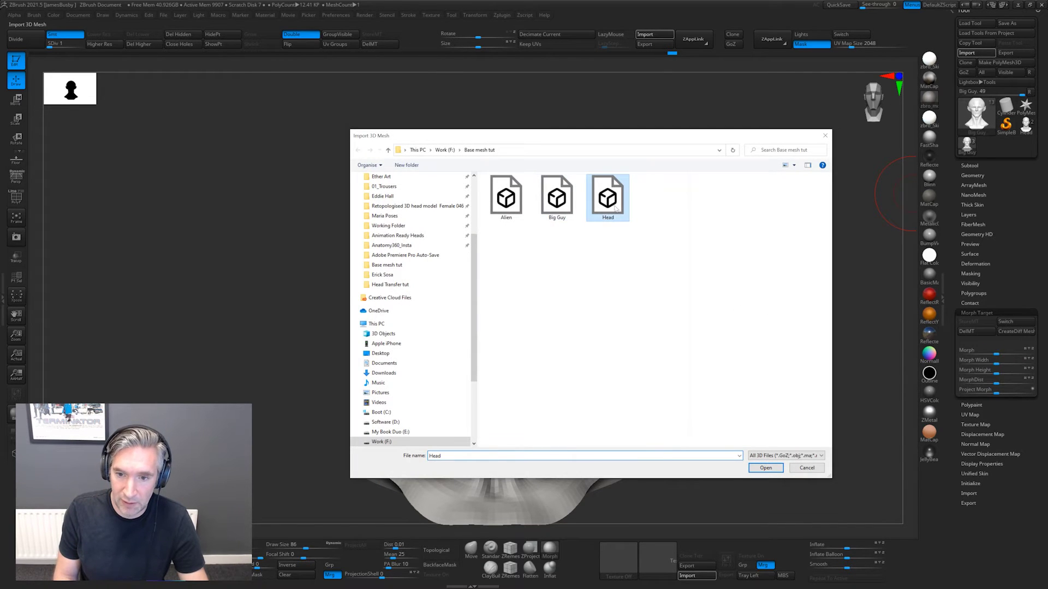
double_click(607, 200)
left_click(1016, 322)
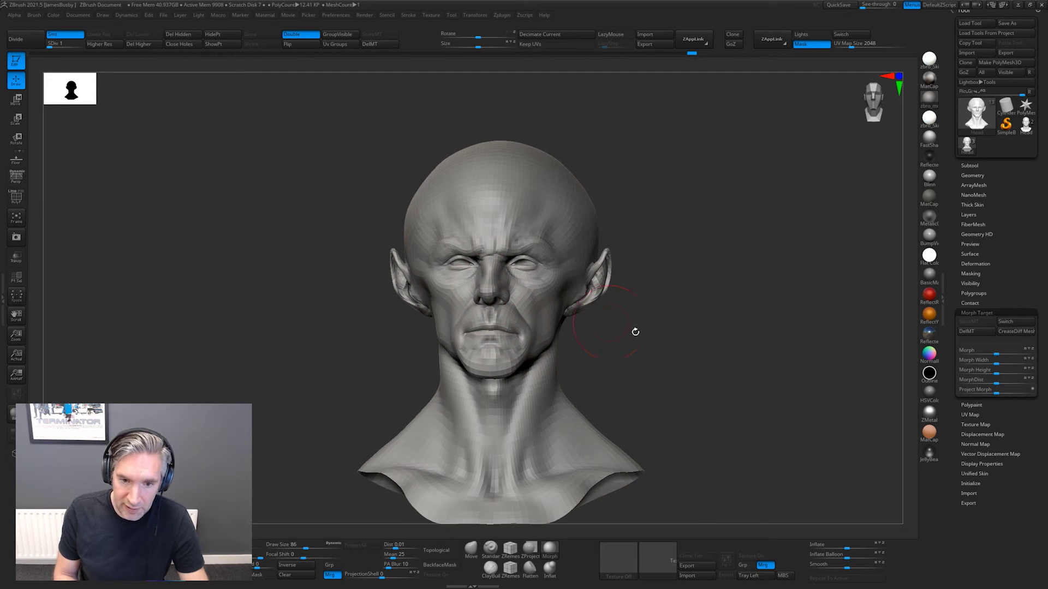
Step: Set the Morph brush's draw size to 58 and blend the Head shape into the alien's nose
left_click_drag(636, 332, 655, 344, "alt")
left_click_drag(660, 255, 699, 431, "alt")
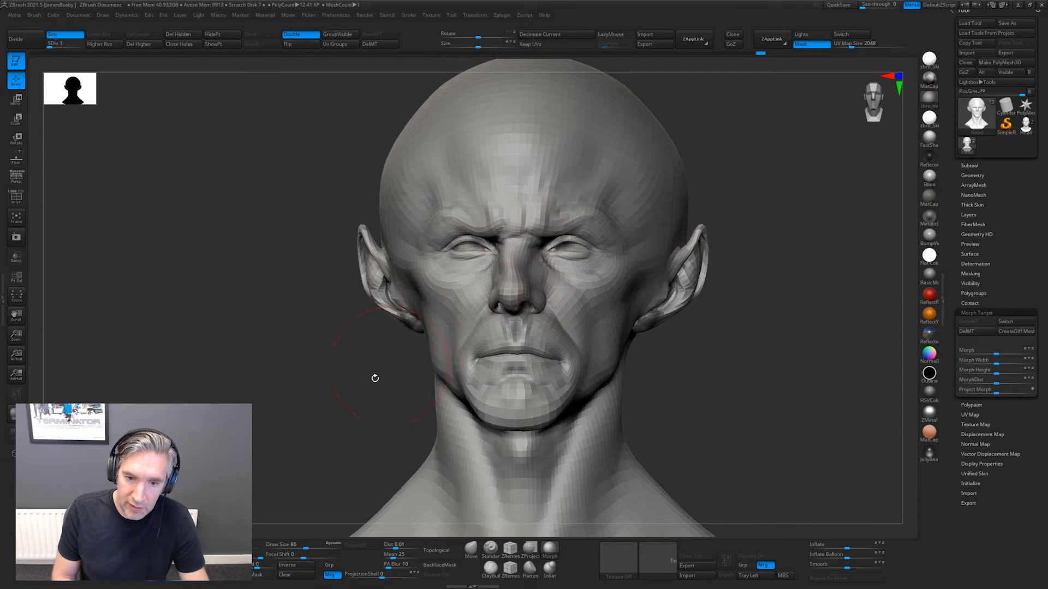
left_click_drag(747, 312, 715, 309)
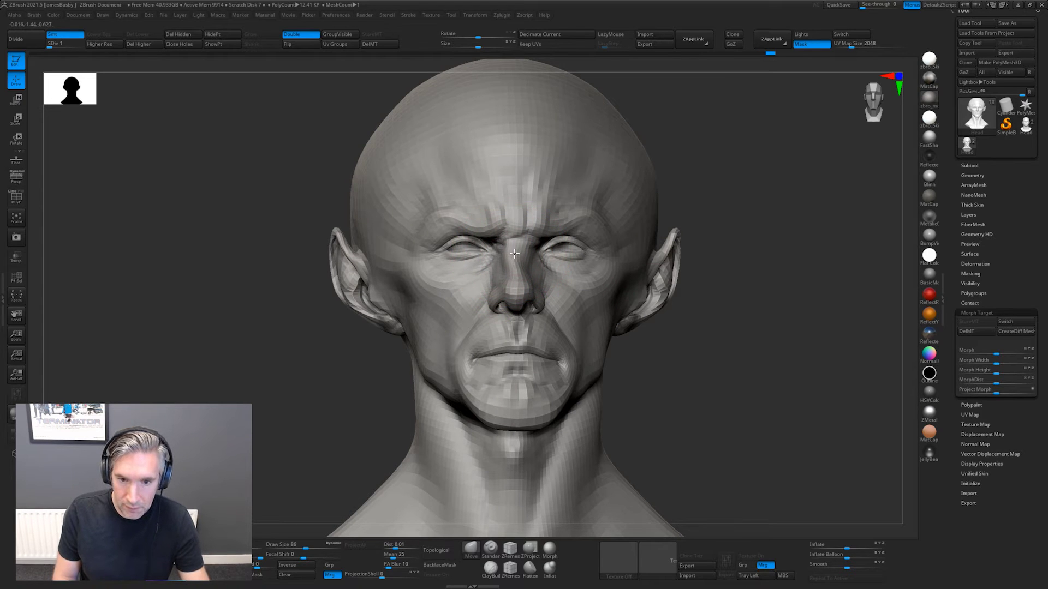
key("bracketleft")
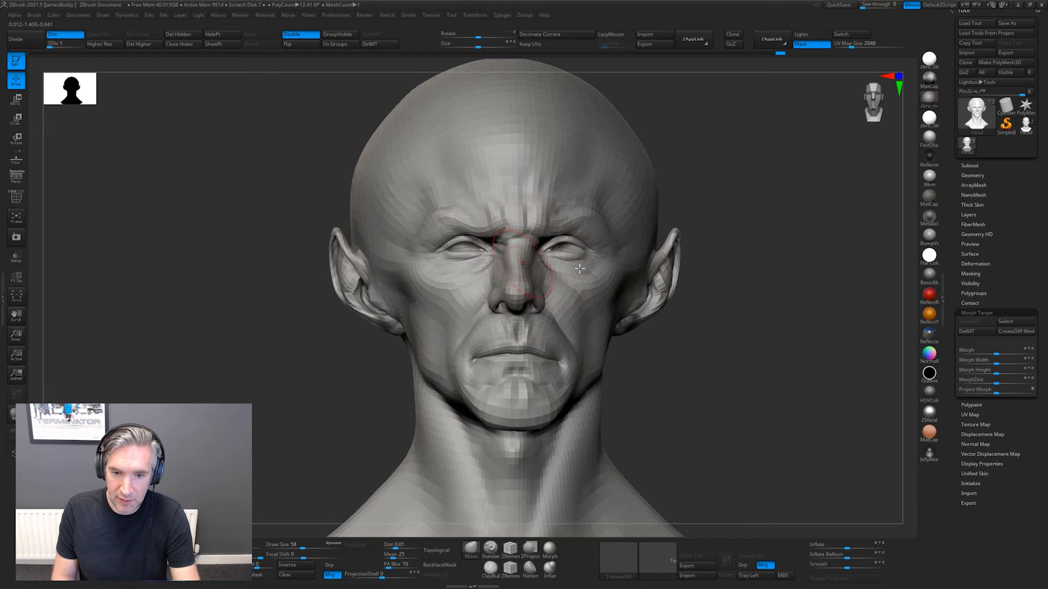
Step: Blend the Head shape into the alien's cheeks, jaw and neck using the Morph brush at draw size 142
mouse_move(714, 352)
left_mouse_down()
mouse_move(702, 334)
mouse_move(648, 322)
left_mouse_up()
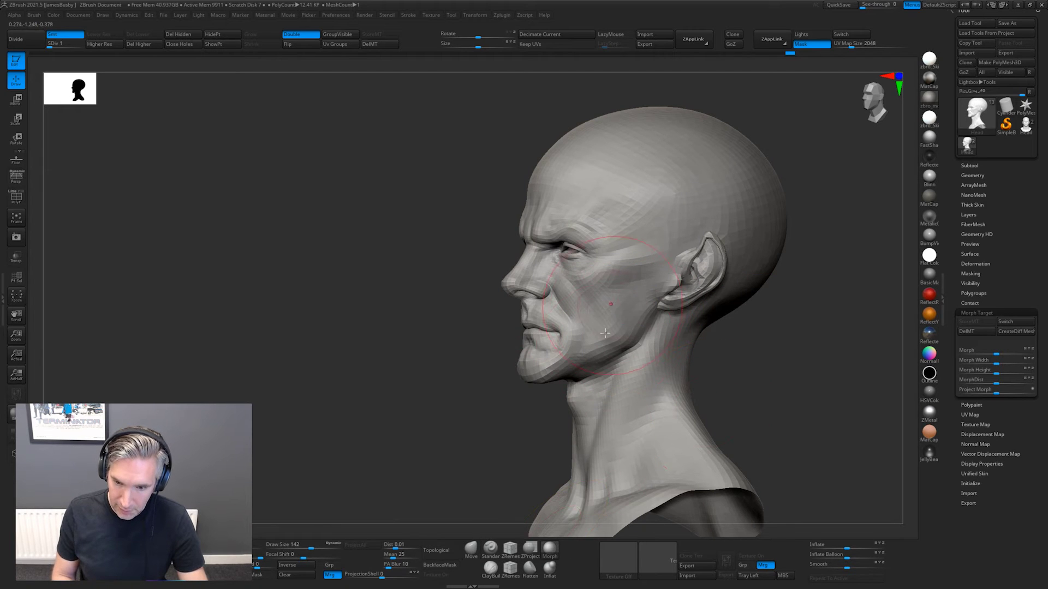
left_click_drag(781, 364, 709, 352)
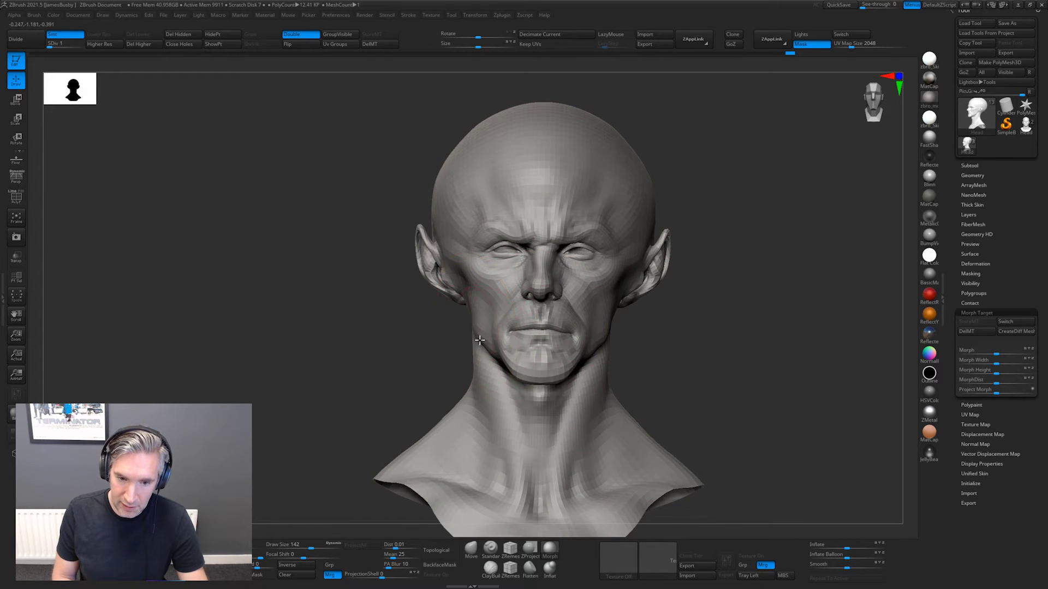
left_click_drag(427, 358, 463, 343)
right_click_drag(635, 324, 583, 329)
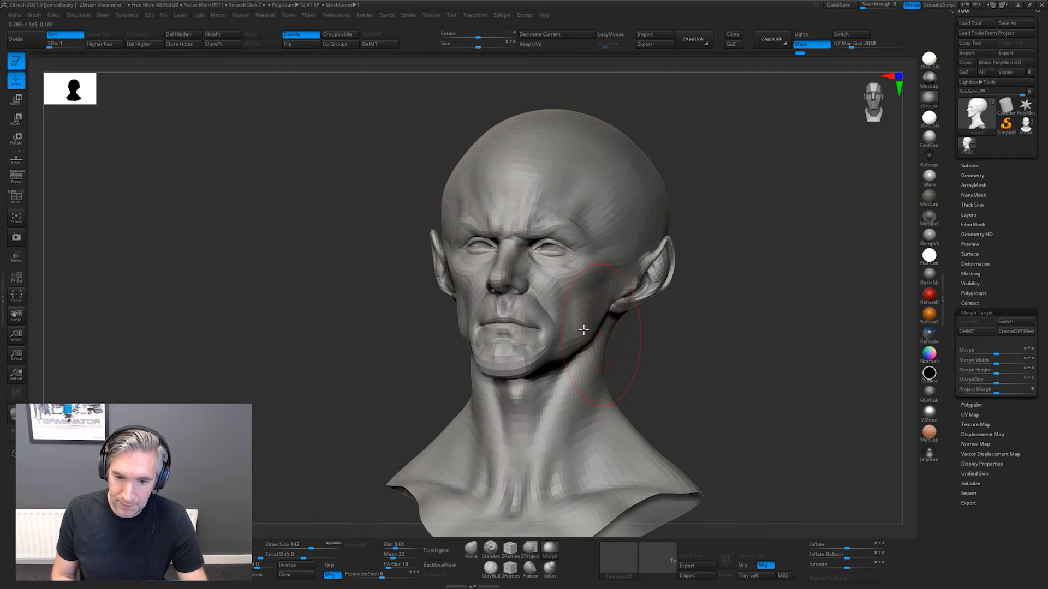
right_click_drag(635, 358, 718, 330)
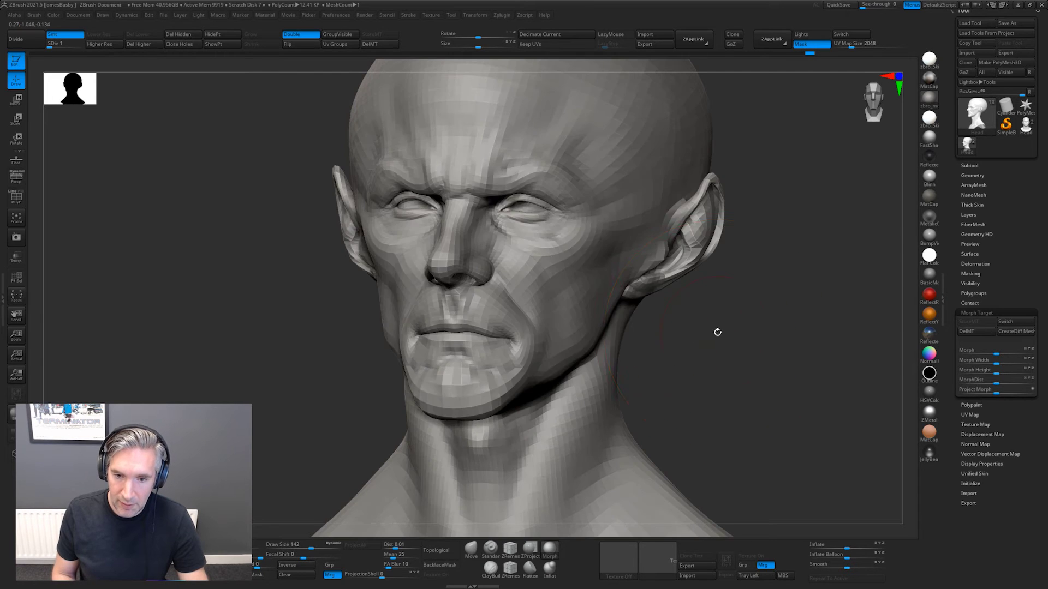
Step: Switch to Marmoset Toolbag and examine the alien head's topology up close with the wireframe shown, then hide the wireframe
key("alt+Tab")
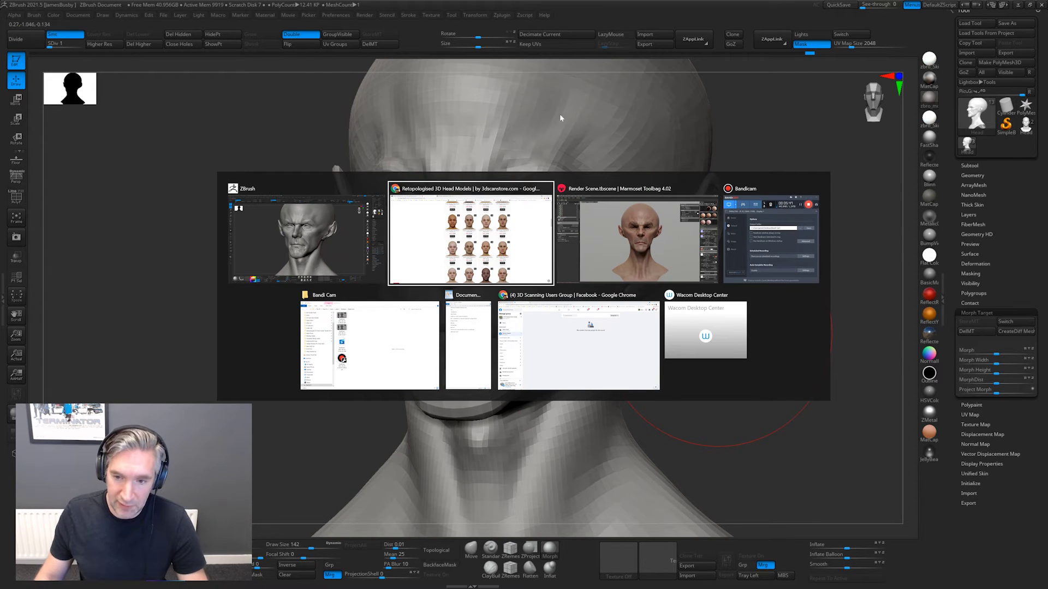
left_click(588, 221)
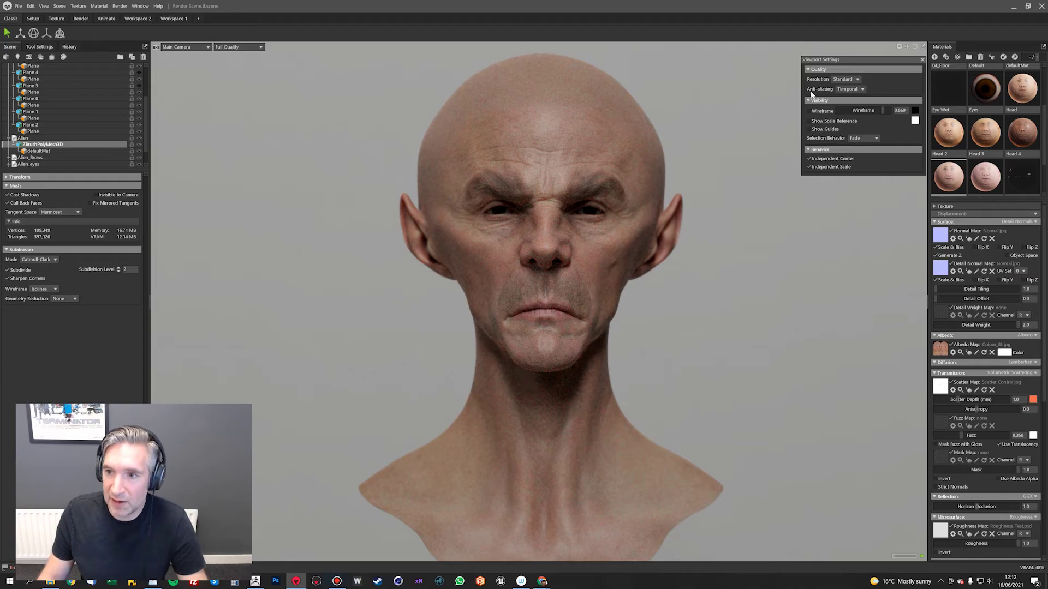
left_click(817, 111)
left_click_drag(630, 253, 584, 295)
right_click_drag(585, 295, 586, 197)
middle_click_drag(562, 231, 535, 367)
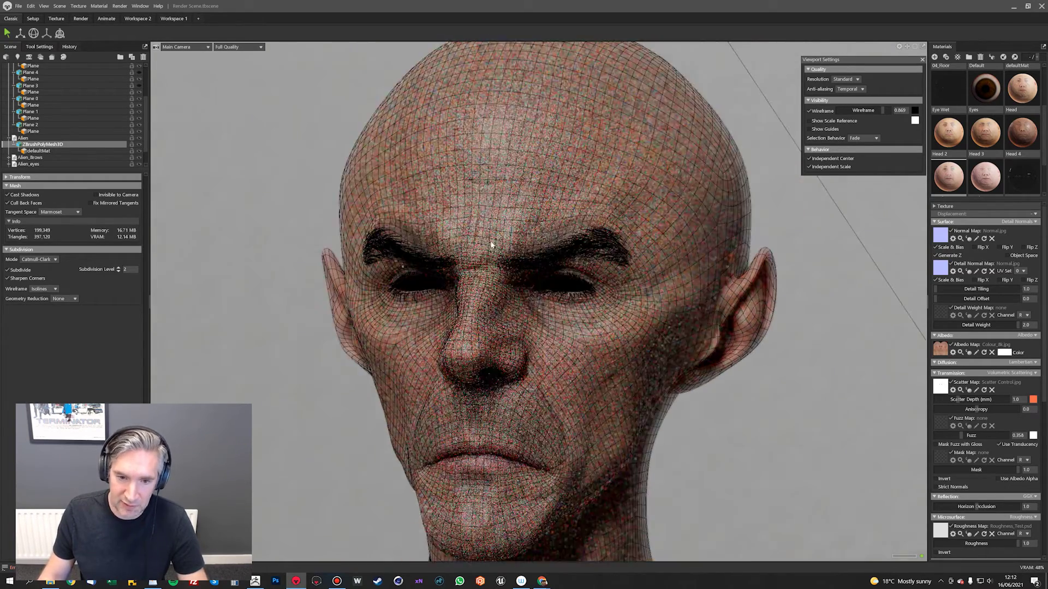
right_click_drag(557, 284, 592, 315)
left_click_drag(592, 316, 558, 313)
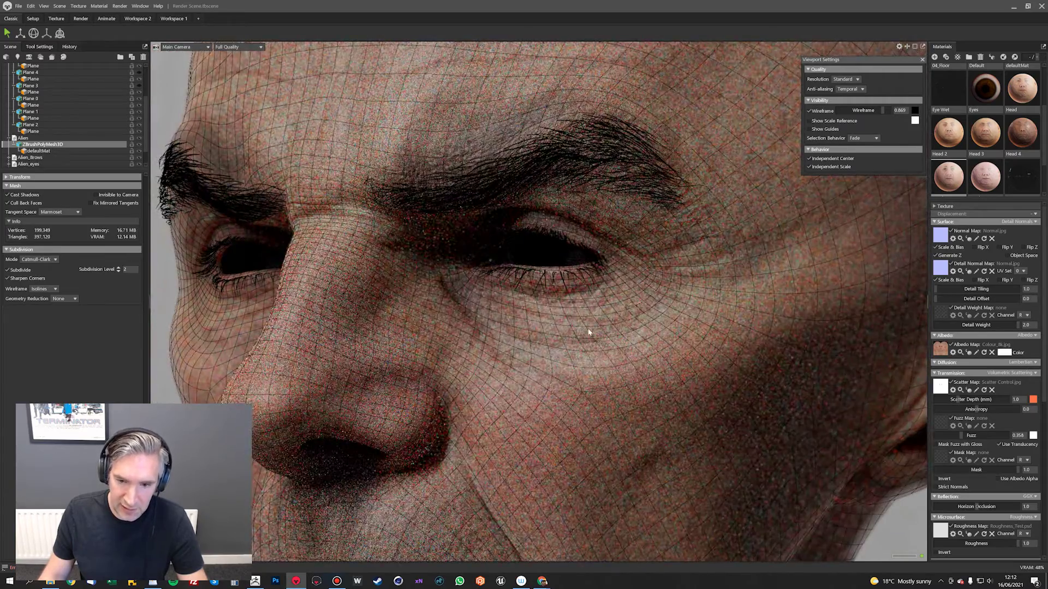
right_click_drag(557, 313, 527, 284)
left_click(810, 111)
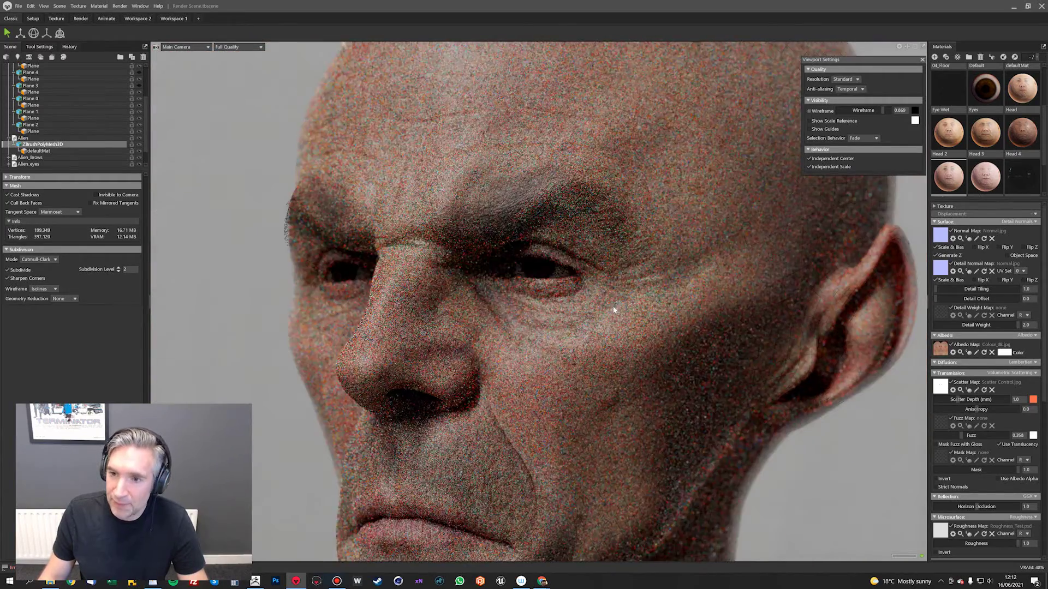
Step: Apply the Head skin material to the alien mesh and inspect the face's skin detail up close
left_click_drag(636, 276, 537, 312)
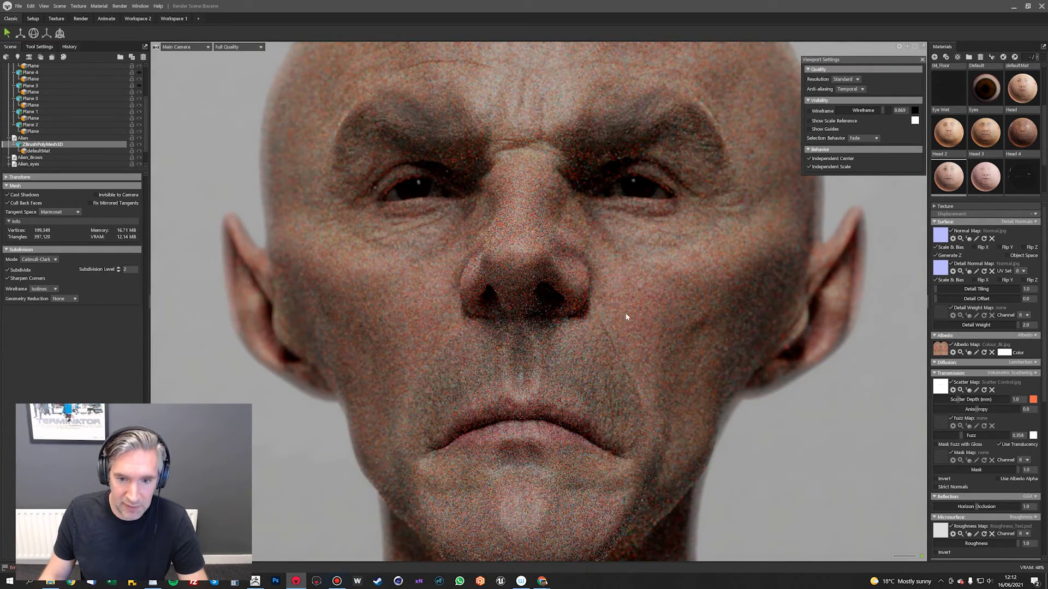
scroll(625, 313, "up", 1)
scroll(626, 315, "down", 5)
scroll(644, 317, "up", 5)
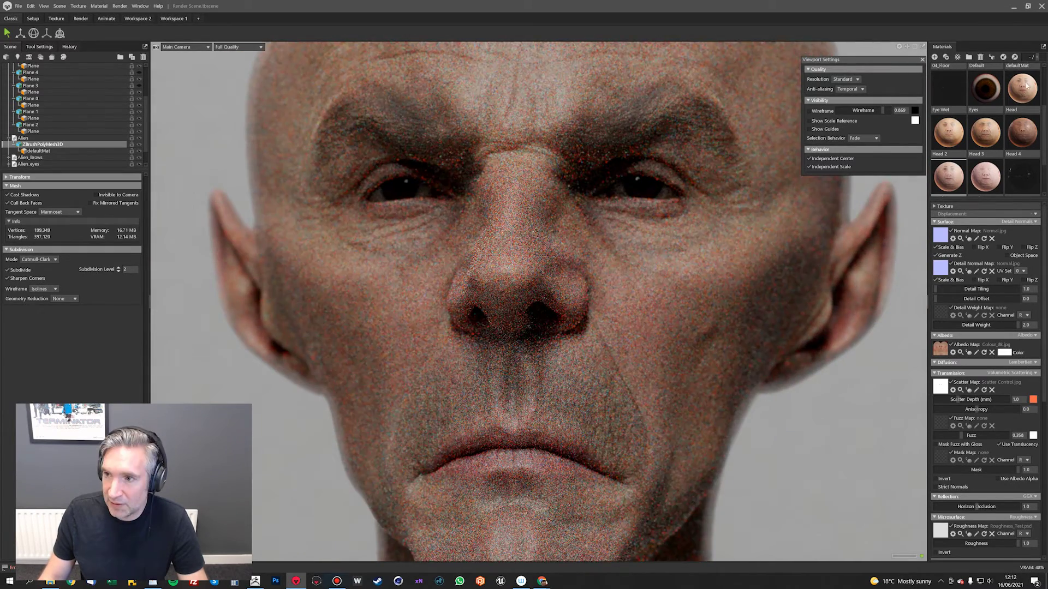
left_click_drag(1022, 88, 1018, 103)
left_click_drag(933, 143, 538, 293)
scroll(608, 250, "down", 3)
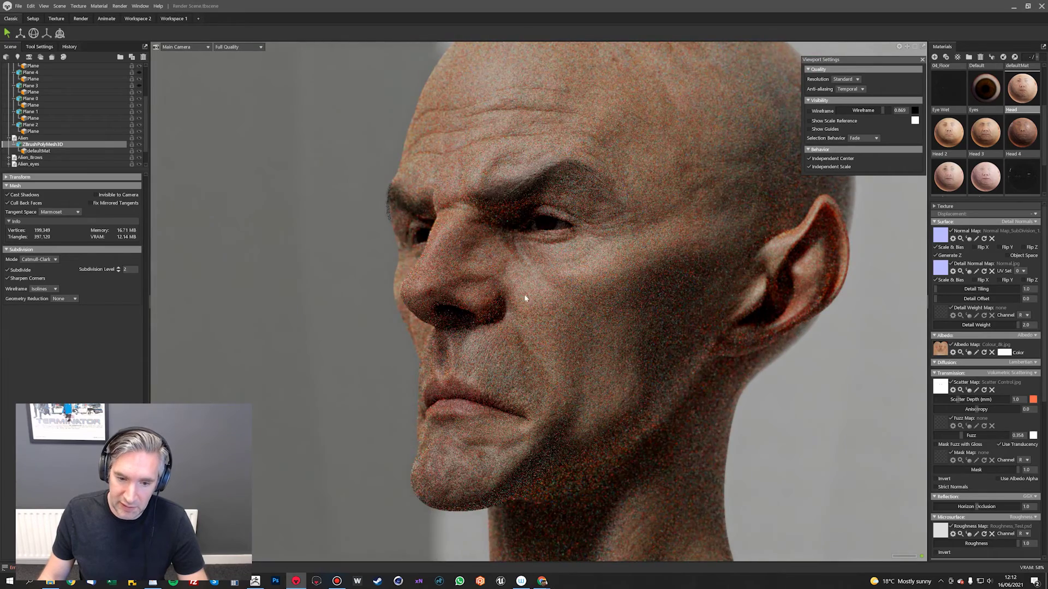
scroll(540, 286, "up", 6)
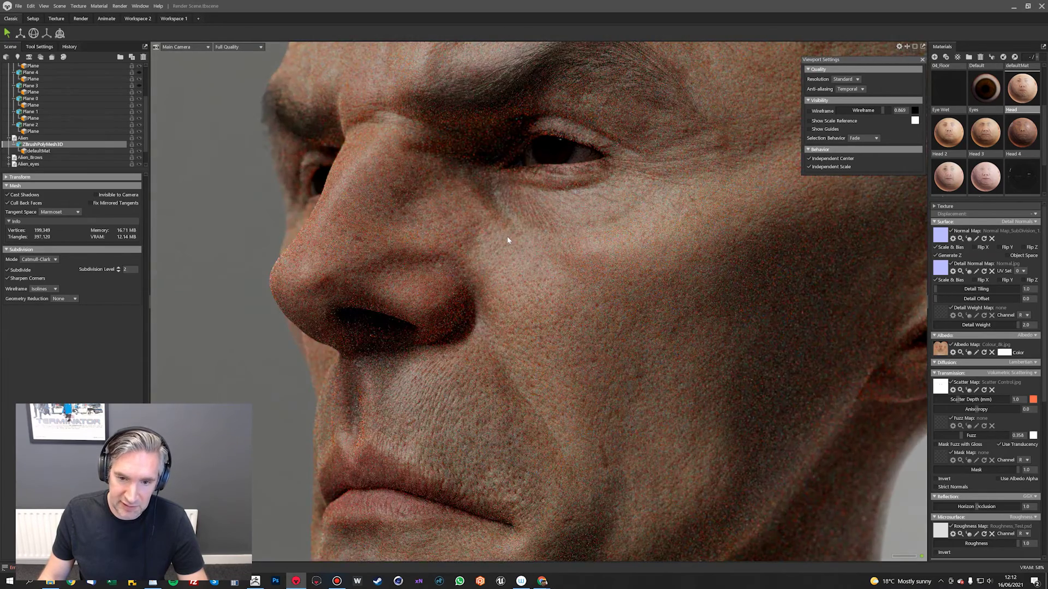
left_click_drag(507, 237, 607, 208, "alt")
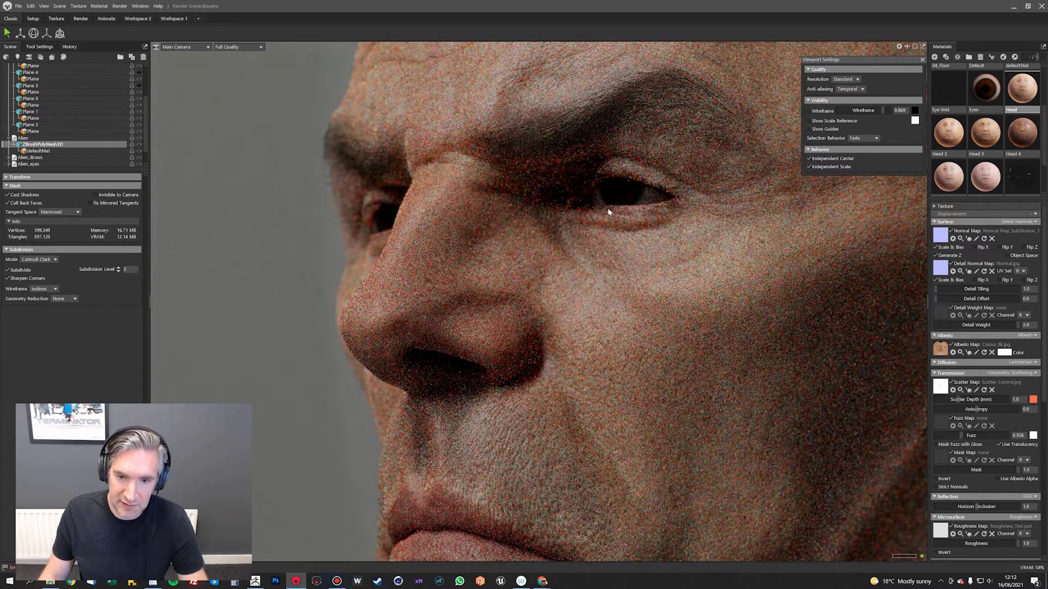
Step: Switch to Chrome and browse the retopologised 3D head models and bundles on the 3D Scan Store page
key("alt+Tab")
key("alt+Tab")
scroll(545, 232, "up", 1)
scroll(545, 233, "up", 17)
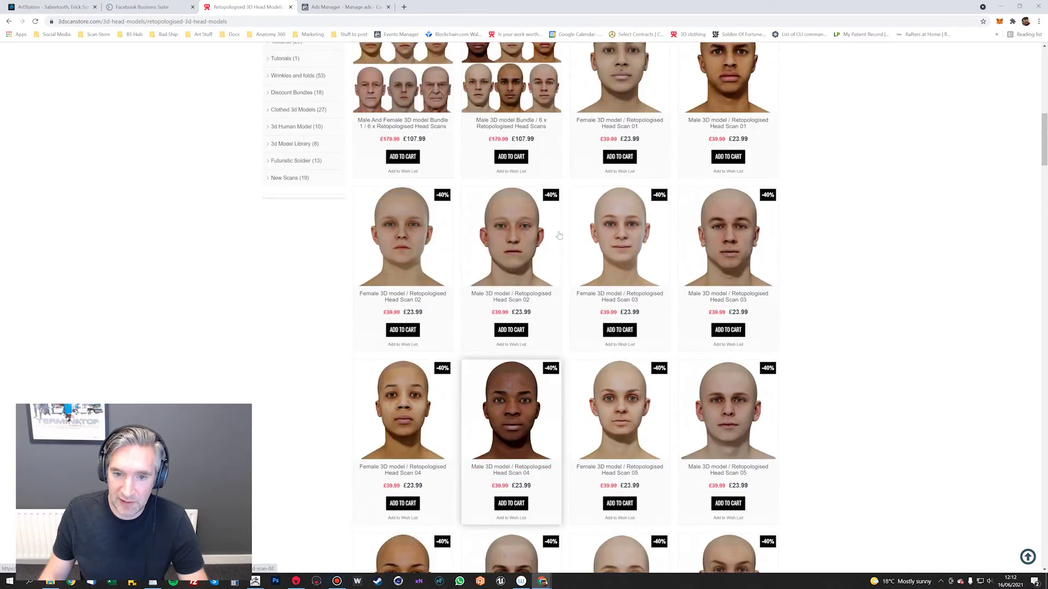
scroll(607, 245, "down", 4)
key("alt+Tab")
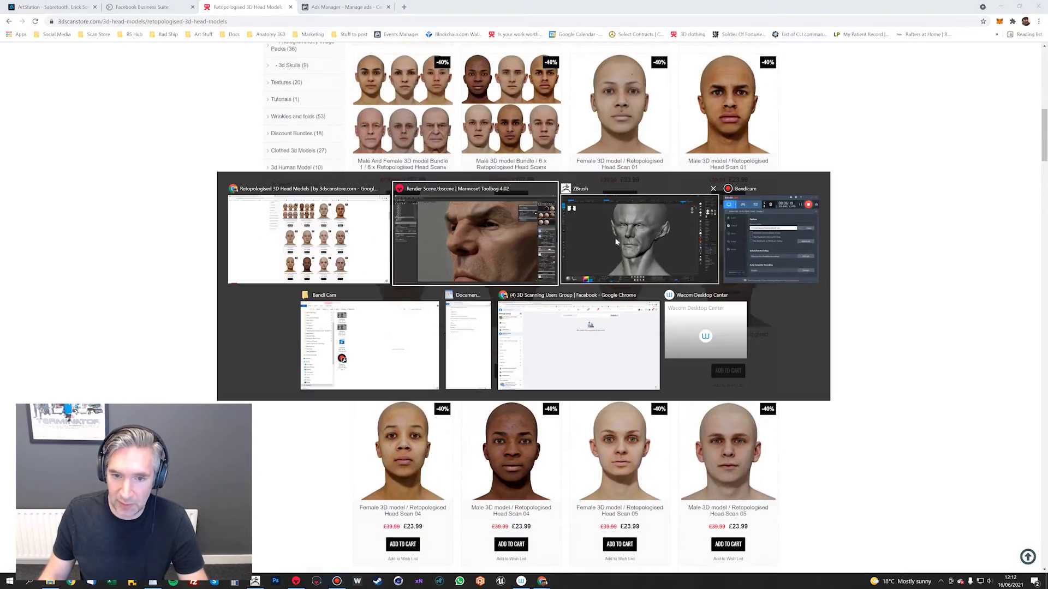
mouse_move(544, 271)
left_mouse_down("alt")
mouse_move(581, 272)
mouse_move(535, 271)
left_mouse_up("alt")
key("alt+Tab")
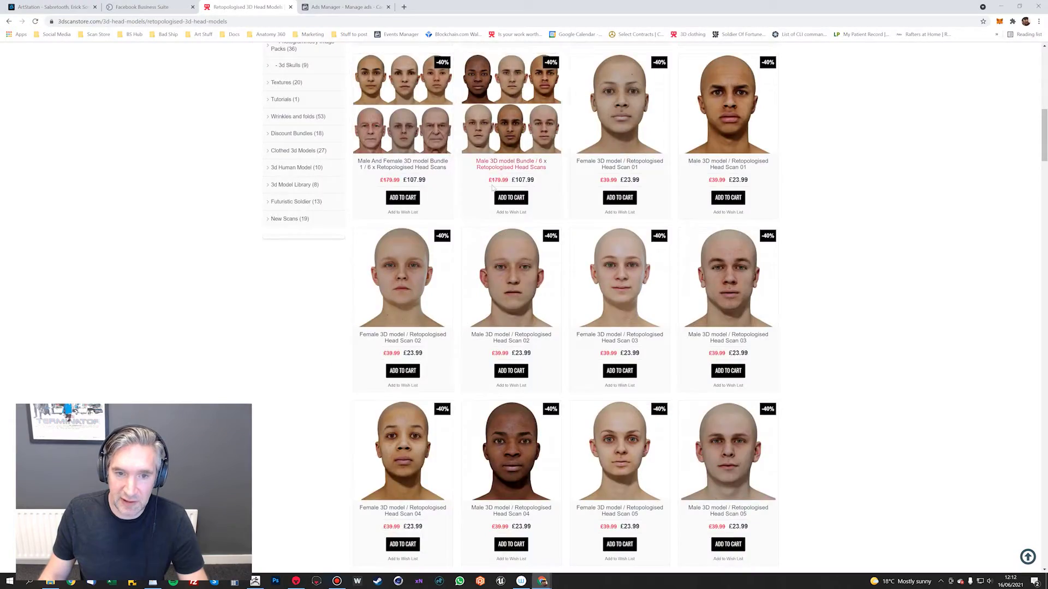
scroll(464, 136, "up", 5)
scroll(464, 135, "up", 1)
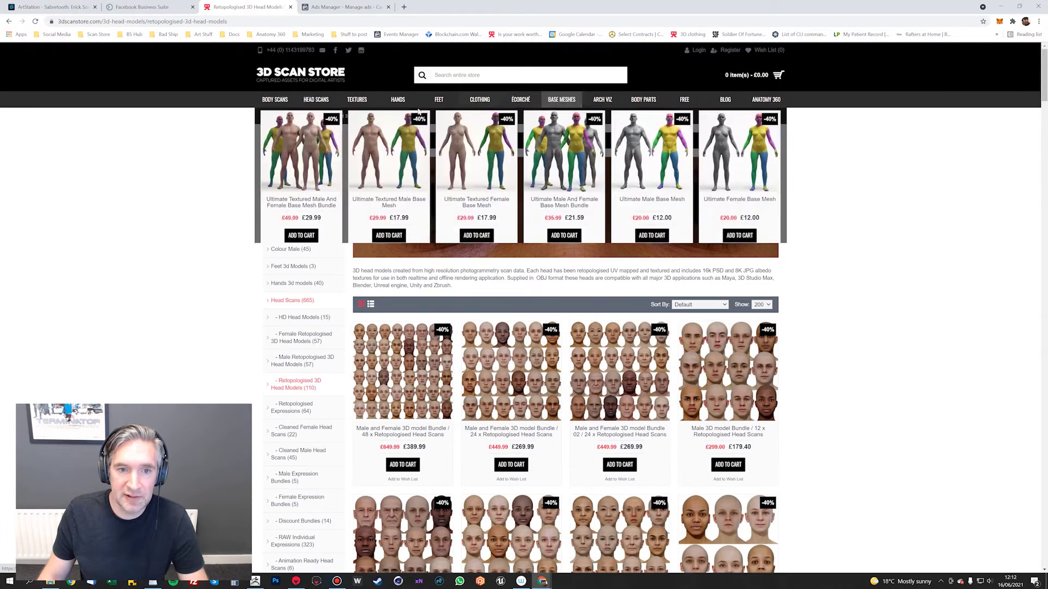
Step: Open the store's all head texture maps category and browse the male and female maps
mouse_move(357, 99)
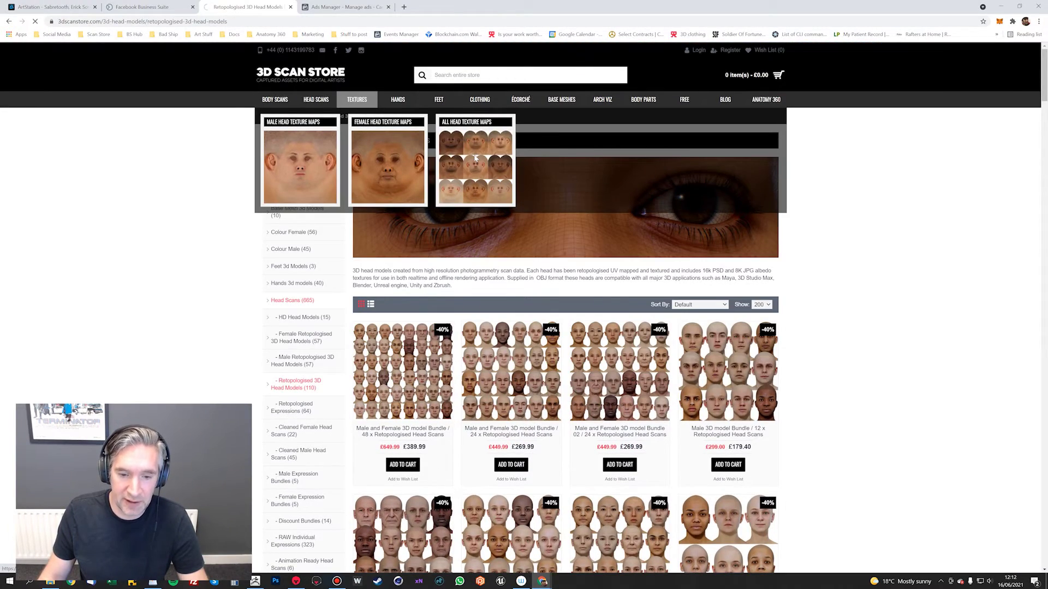
scroll(576, 241, "down", 1)
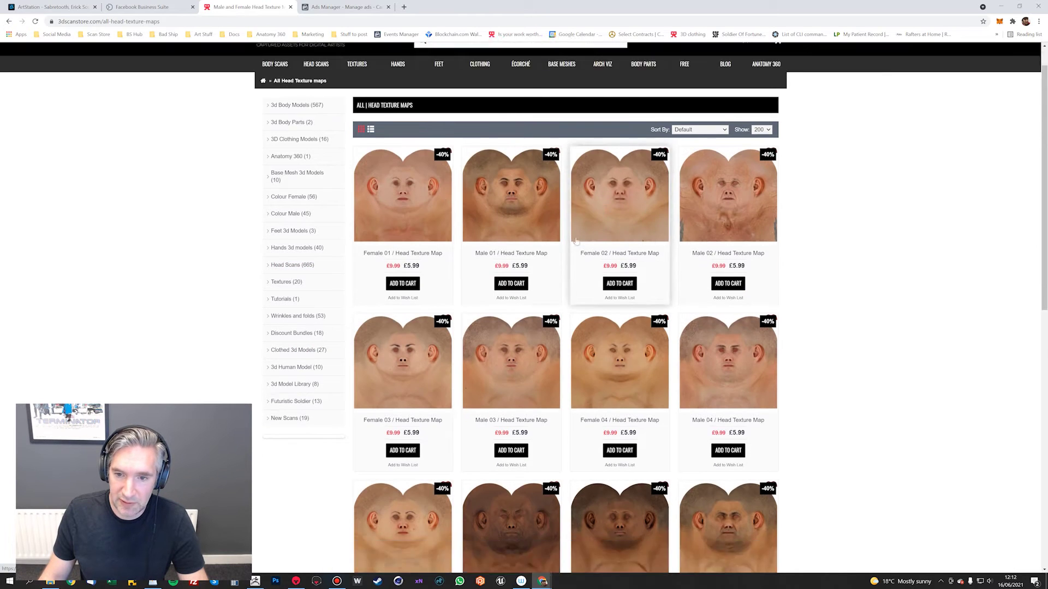
scroll(577, 241, "down", 10)
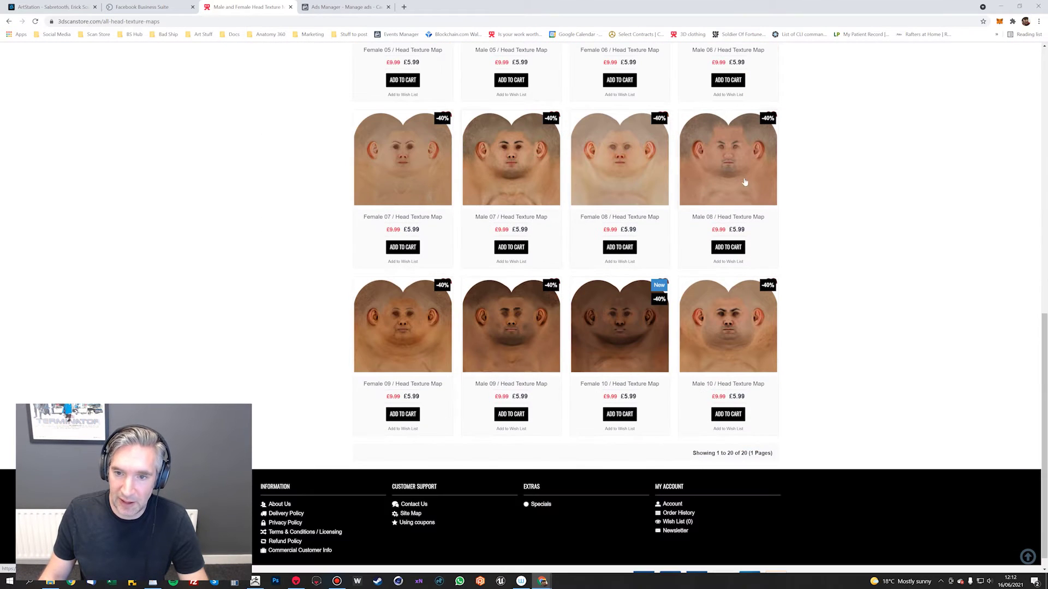
scroll(505, 295, "up", 6)
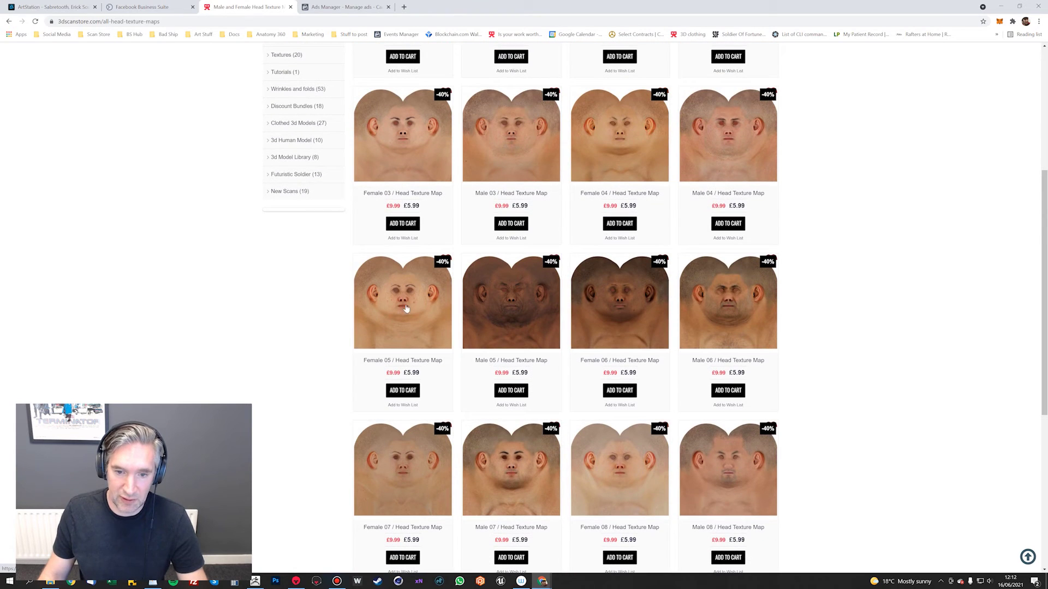
scroll(491, 363, "down", 2)
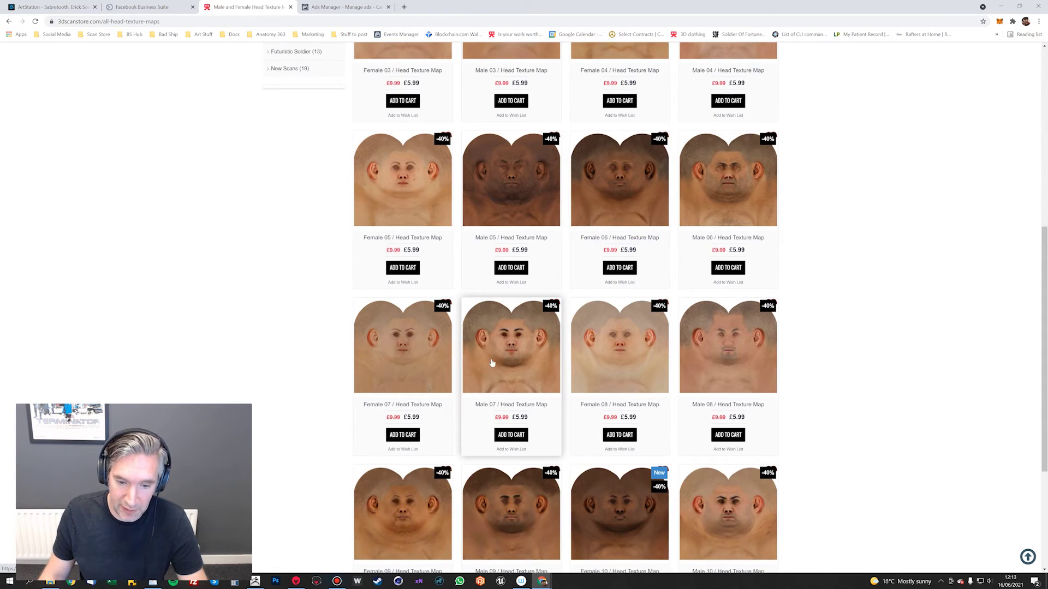
Step: Open the Female 09 head texture map page and review its description, map previews, renders and free base meshes
left_click(399, 503)
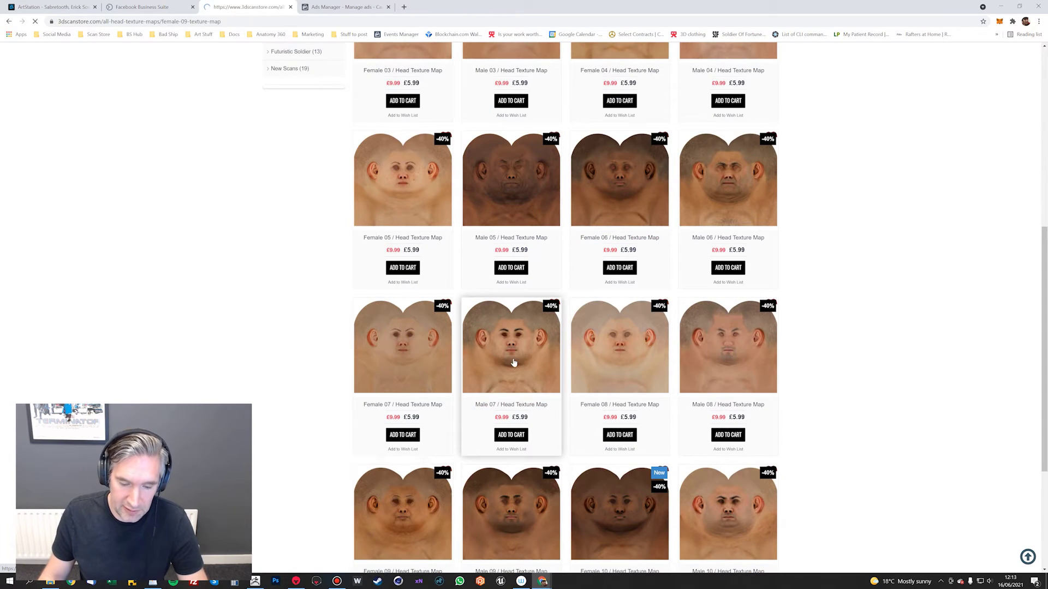
scroll(339, 288, "down", 6)
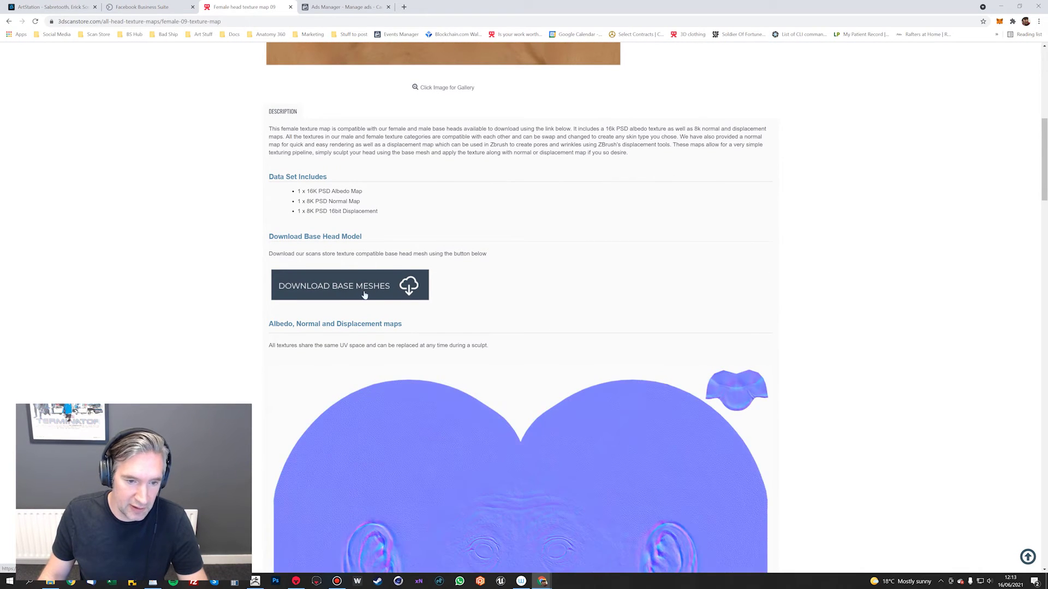
scroll(462, 363, "down", 20)
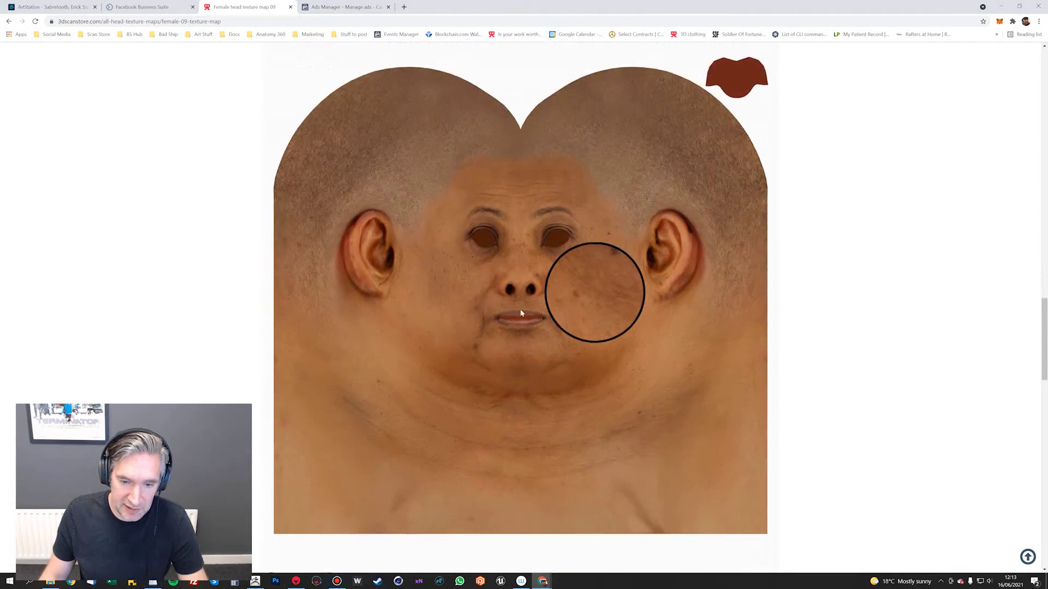
scroll(527, 312, "down", 9)
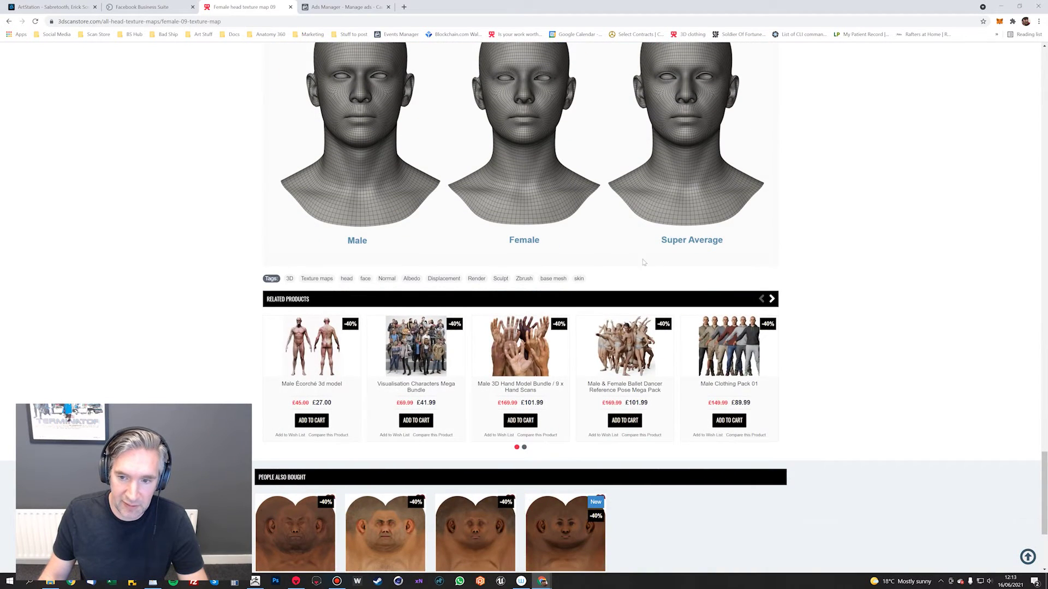
scroll(665, 268, "up", 2)
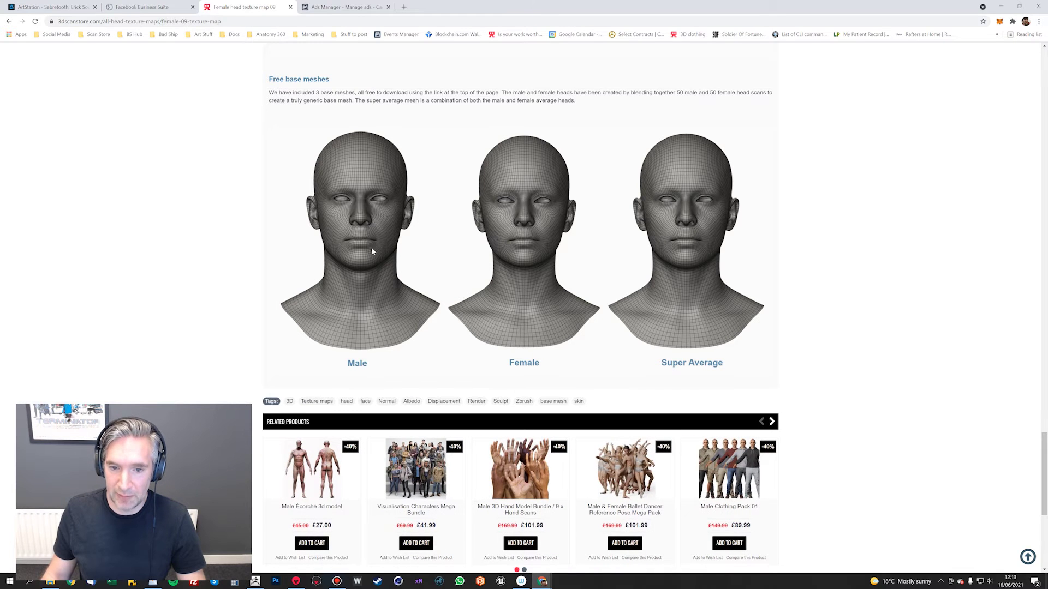
scroll(672, 305, "up", 5)
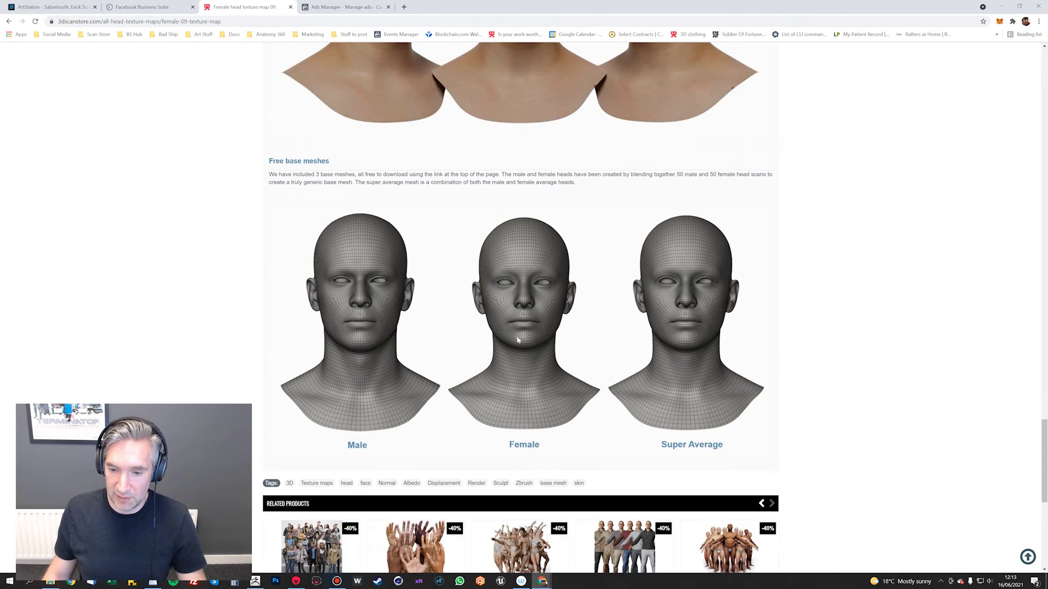
scroll(564, 343, "up", 20)
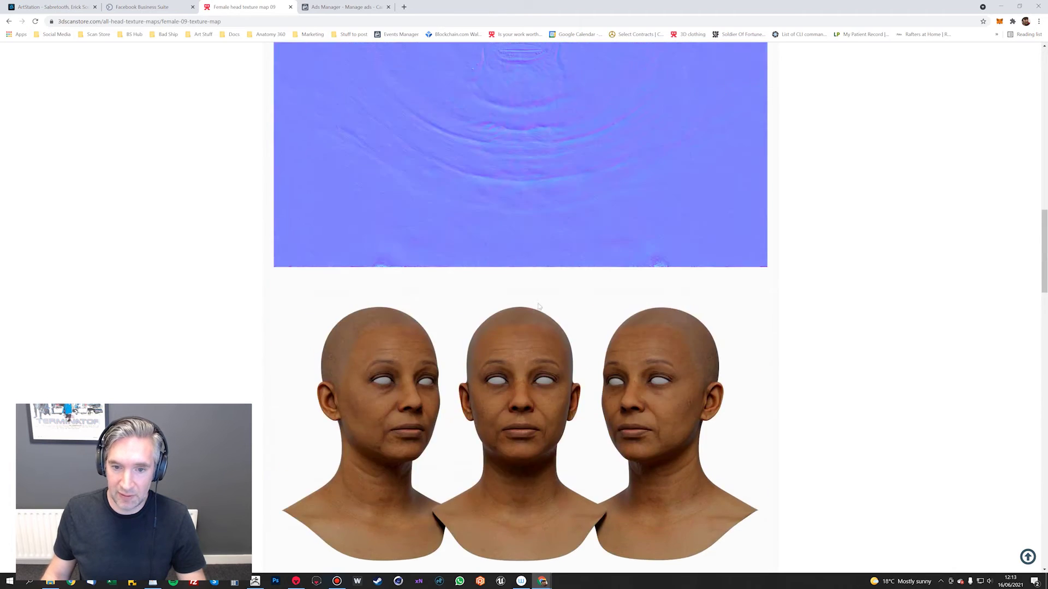
scroll(538, 306, "up", 6)
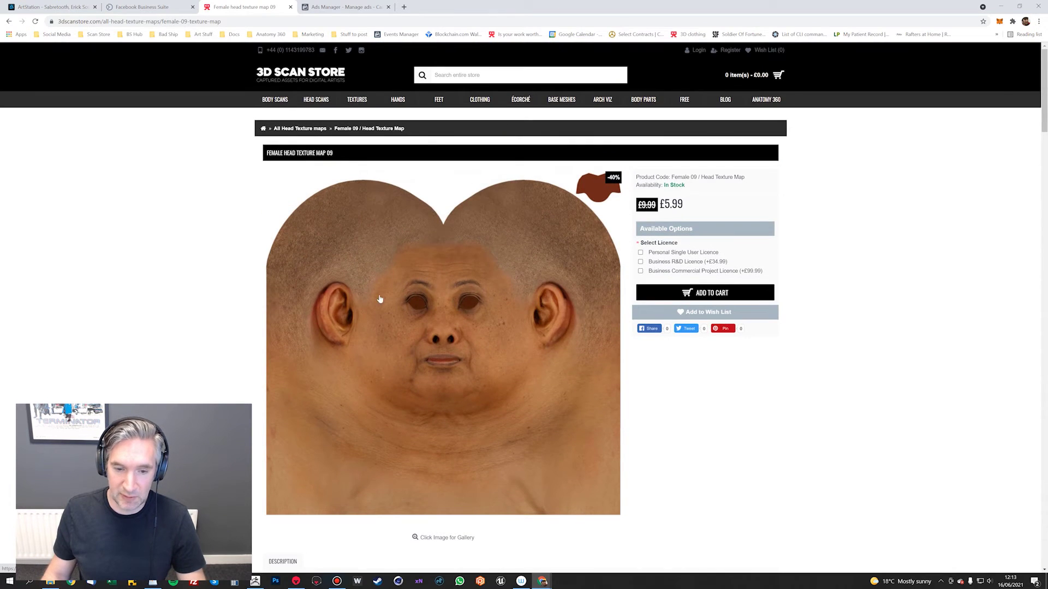
scroll(530, 334, "down", 4)
scroll(531, 334, "down", 15)
Step: Switch to Marmoset Toolbag and inspect the skin detail around the alien's nose up close
key("alt+Tab")
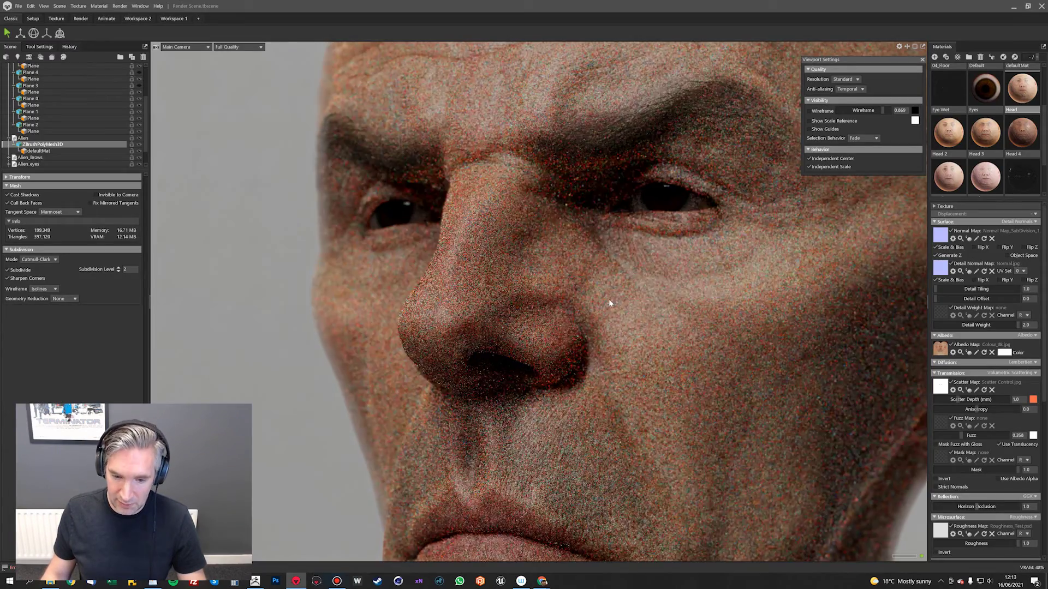
left_click_drag(608, 299, 535, 299)
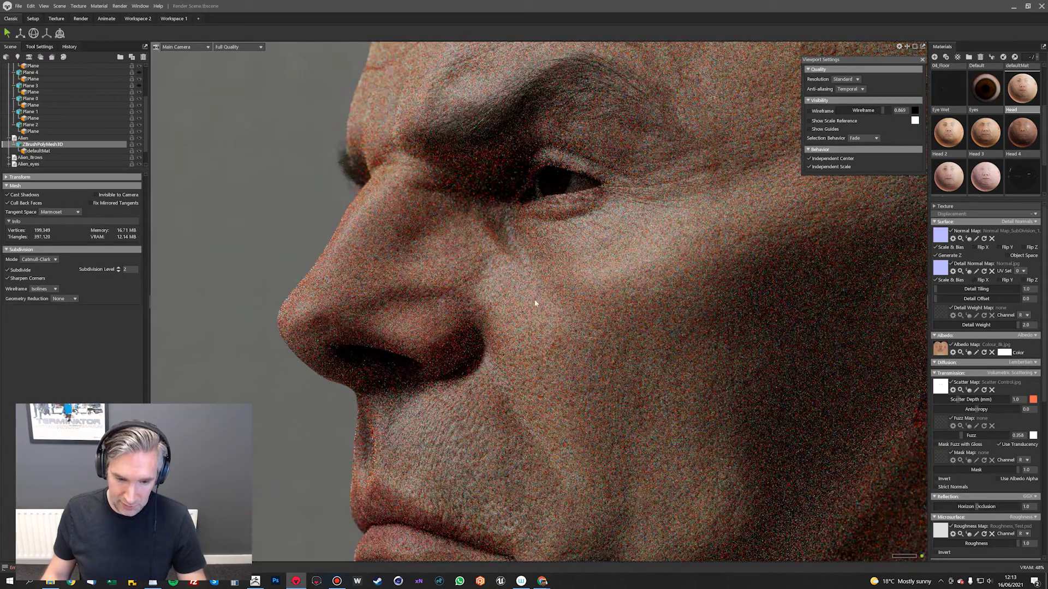
scroll(455, 302, "up", 4)
middle_click_drag(465, 260, 677, 264)
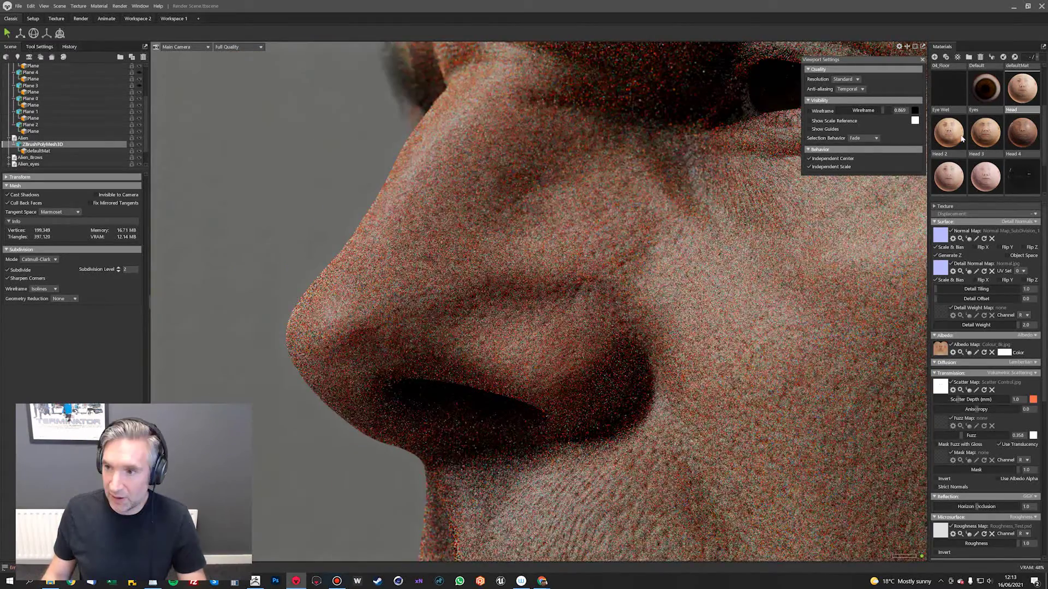
Step: Review the Head material's texture maps, preview its cavity map on the mesh, then restore the shaded view and inspect the cheek
scroll(949, 344, "down", 2)
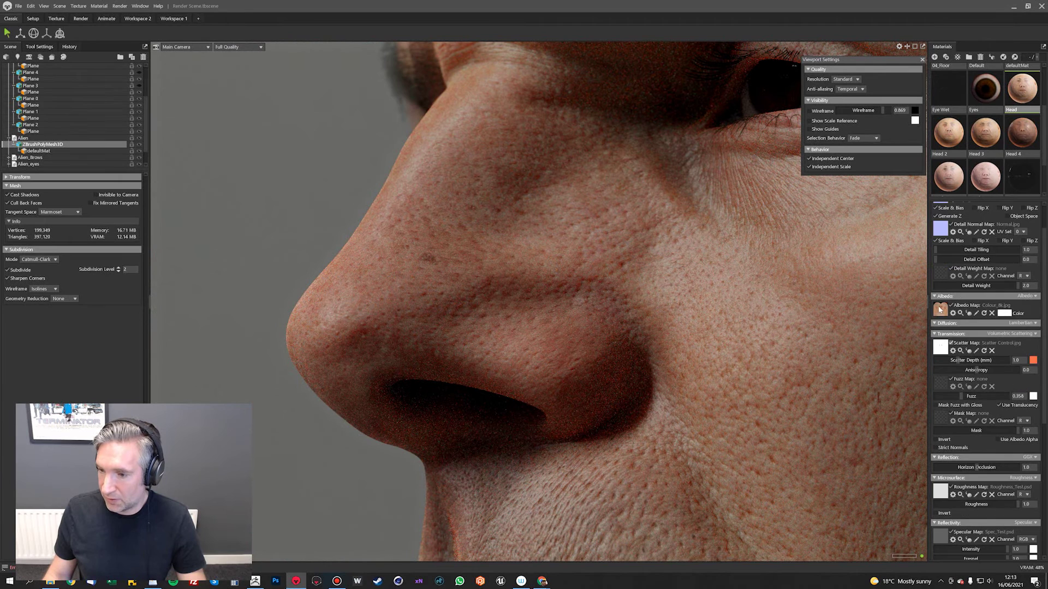
scroll(950, 271, "up", 2)
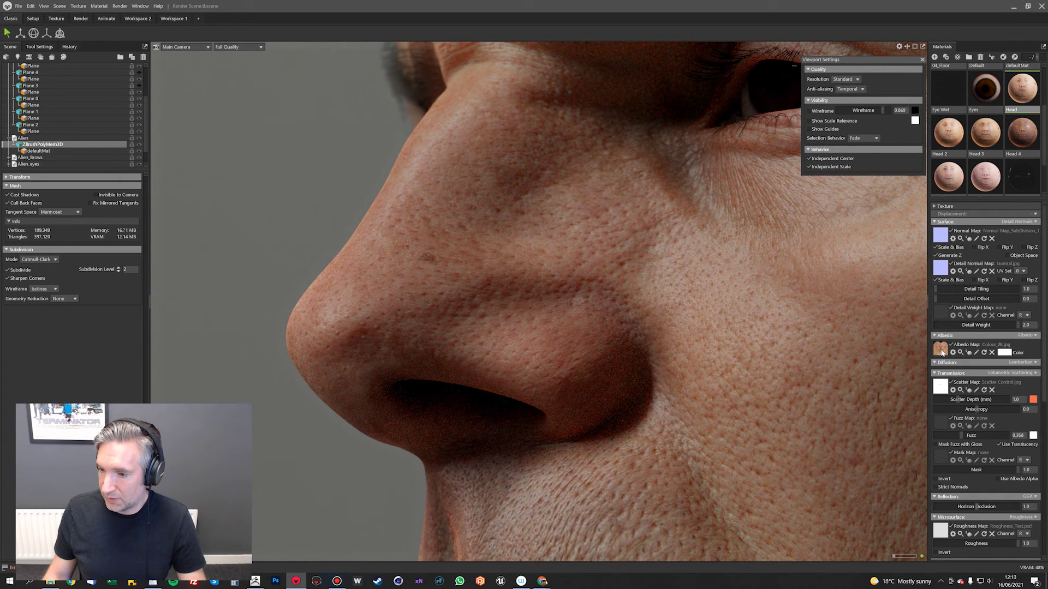
scroll(944, 351, "down", 2)
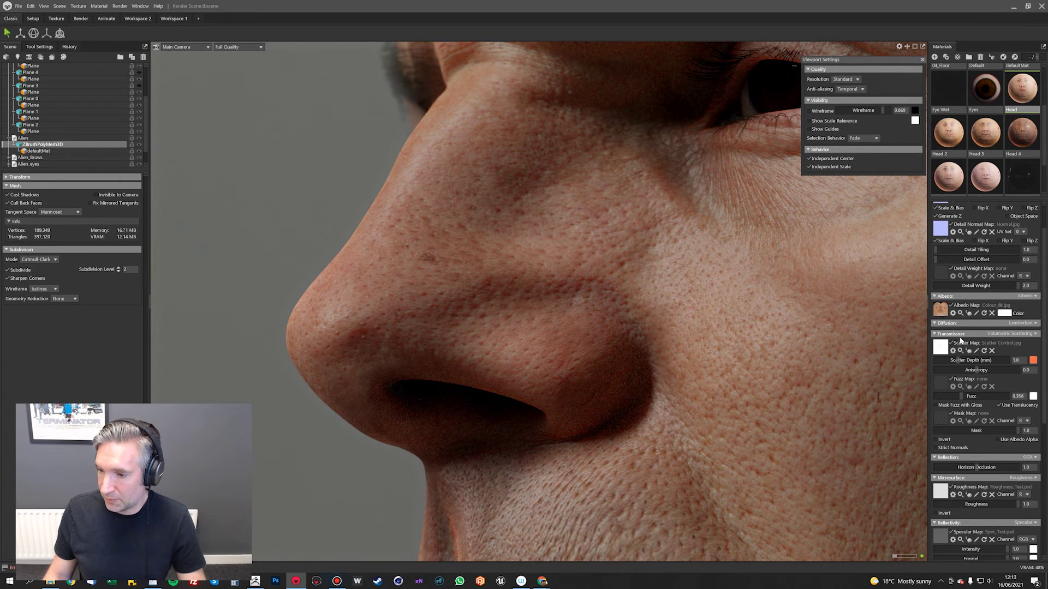
scroll(961, 340, "down", 5)
scroll(959, 335, "down", 6)
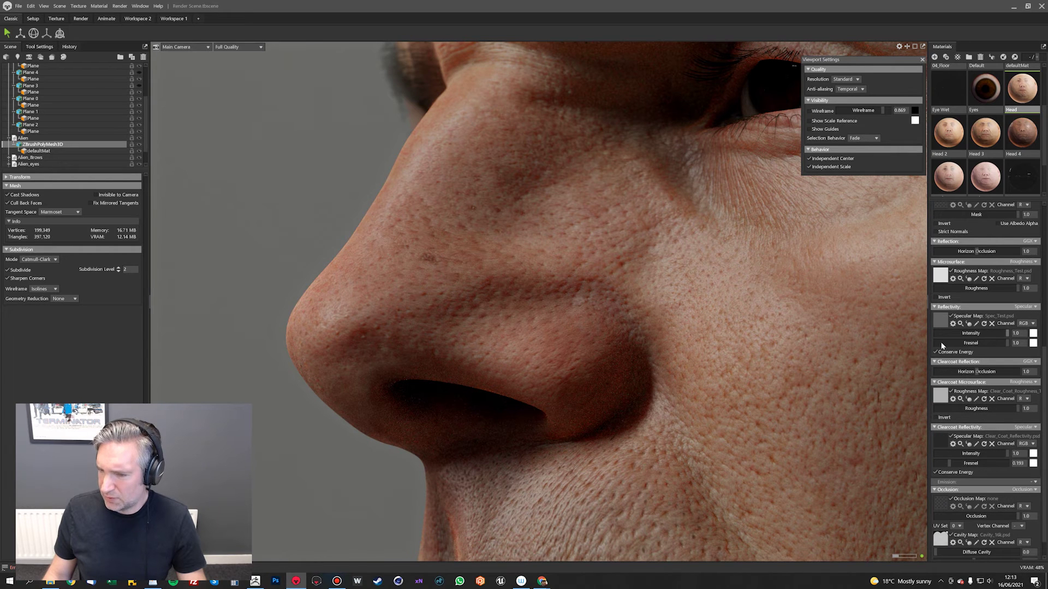
scroll(948, 401, "down", 1)
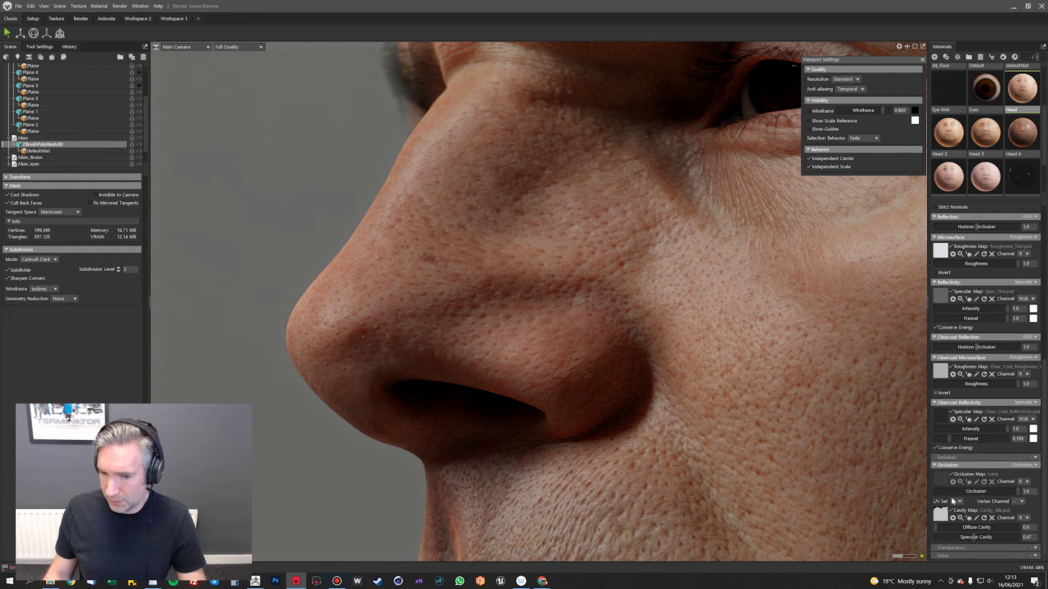
left_click(969, 521)
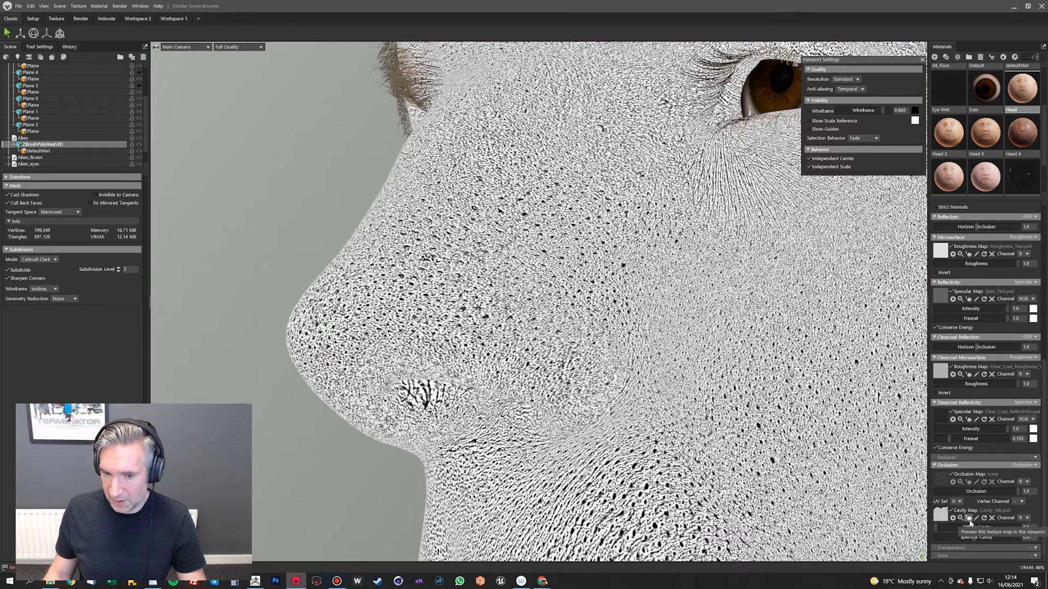
left_click(969, 521)
left_click_drag(585, 327, 665, 332)
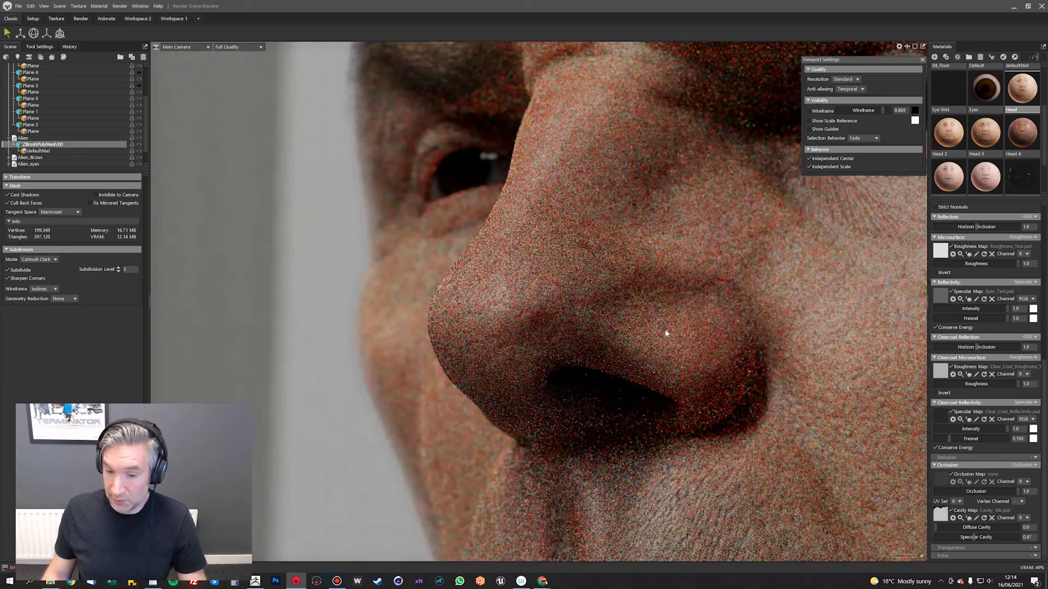
scroll(751, 297, "down", 2)
middle_click_drag(751, 297, 608, 283, "alt")
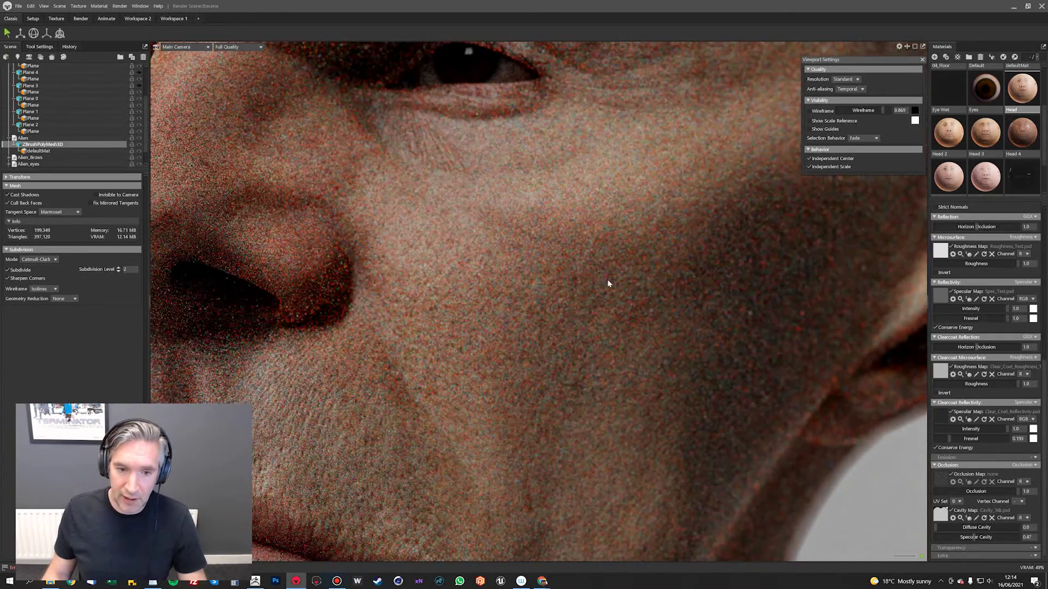
scroll(606, 284, "down", 5)
Step: Switch to Chrome, open the store's Free 3D Head Model page and review its download contents, texture maps and renders
key("alt+Tab")
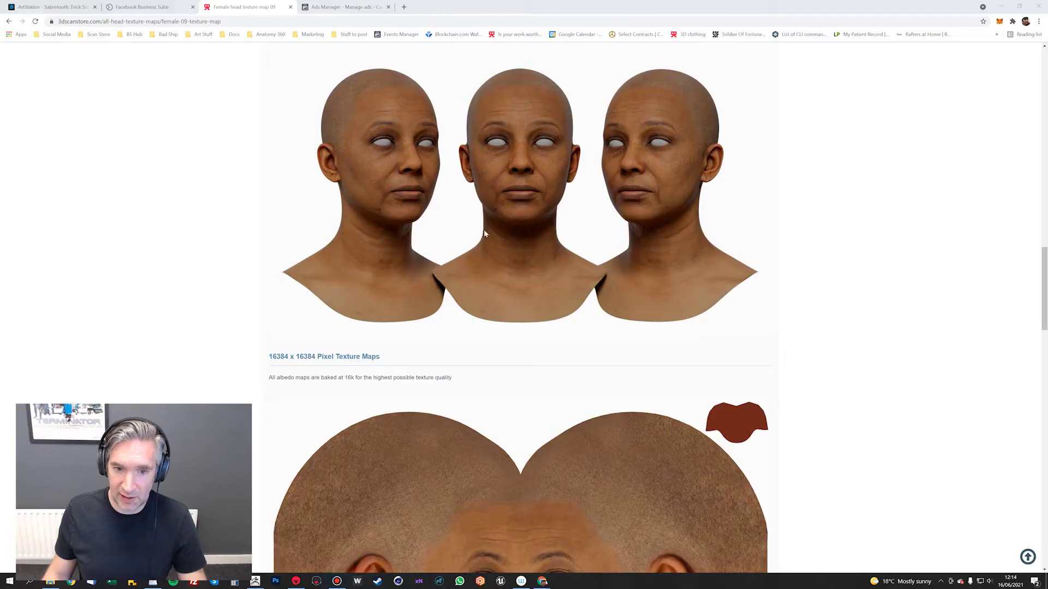
scroll(588, 106, "up", 15)
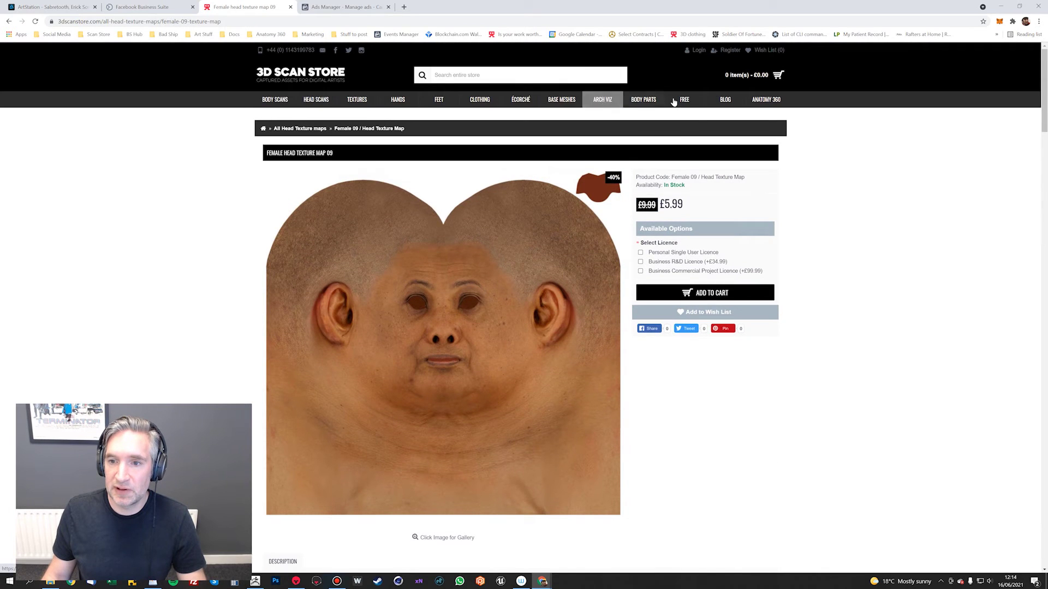
left_click(677, 101)
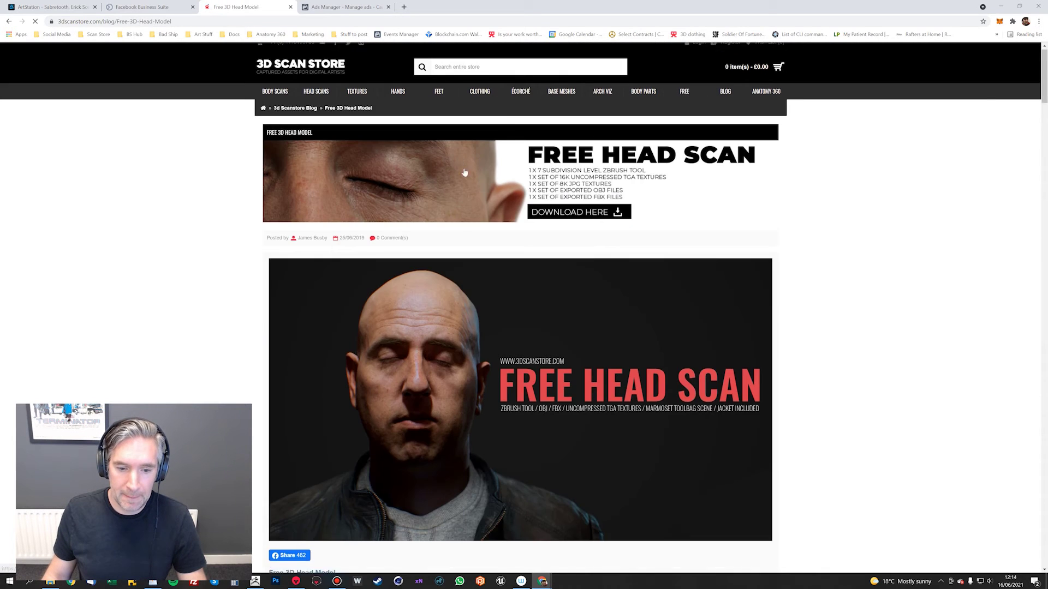
scroll(475, 180, "down", 7)
scroll(355, 249, "down", 2)
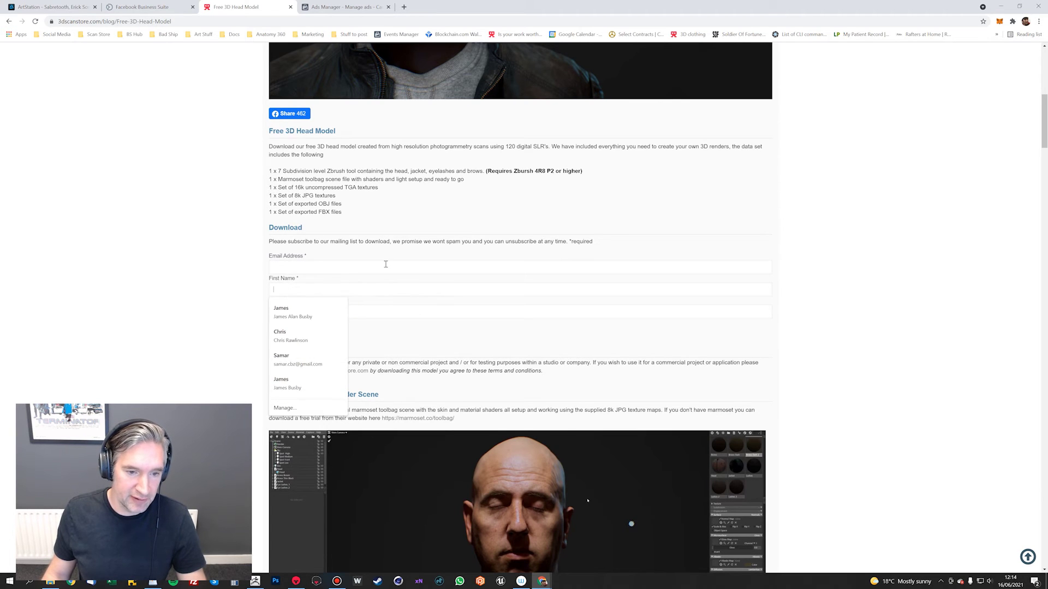
scroll(401, 255, "down", 20)
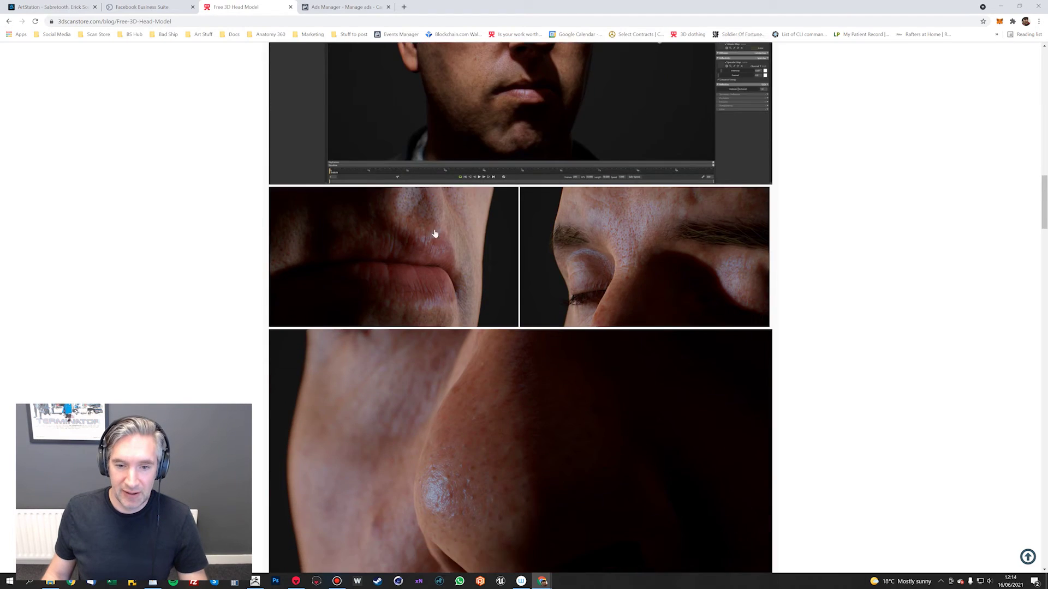
scroll(446, 224, "down", 20)
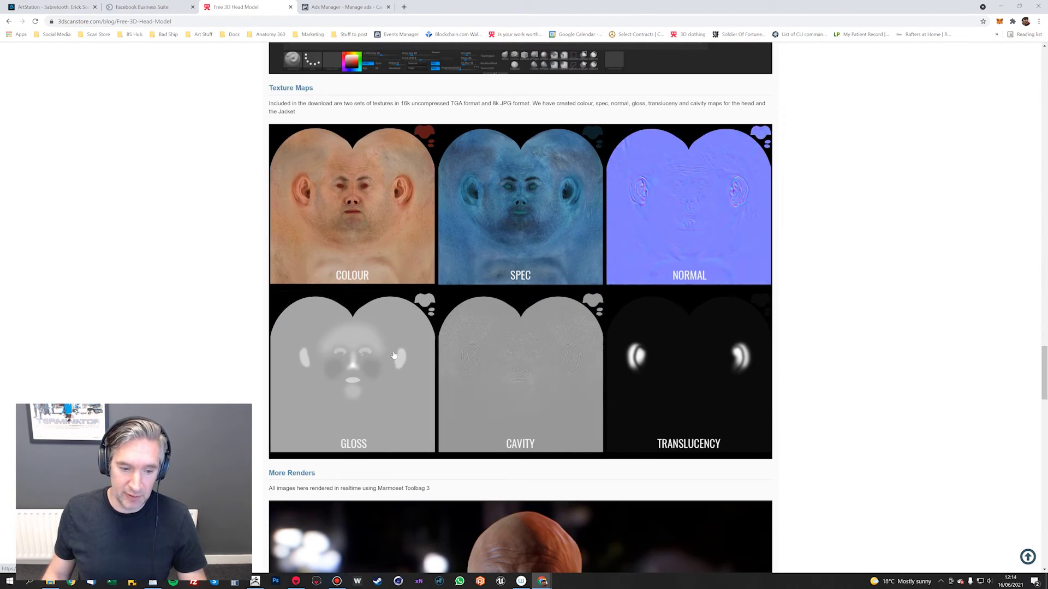
scroll(494, 319, "down", 20)
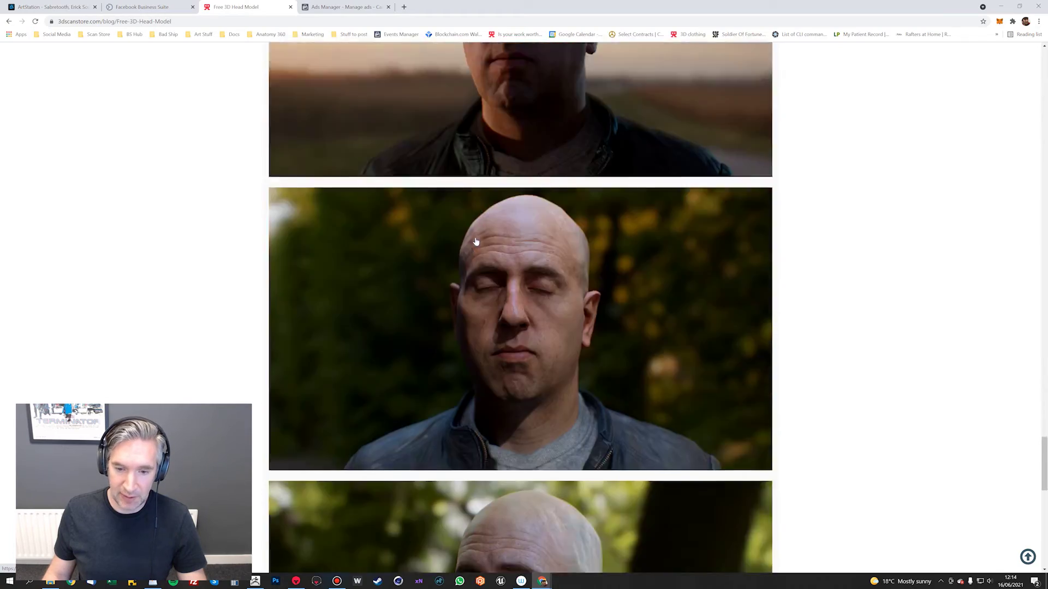
Step: Switch to Marmoset Toolbag and apply the Head 2 skin material to the alien mesh, viewing the whole face
key("alt+Tab")
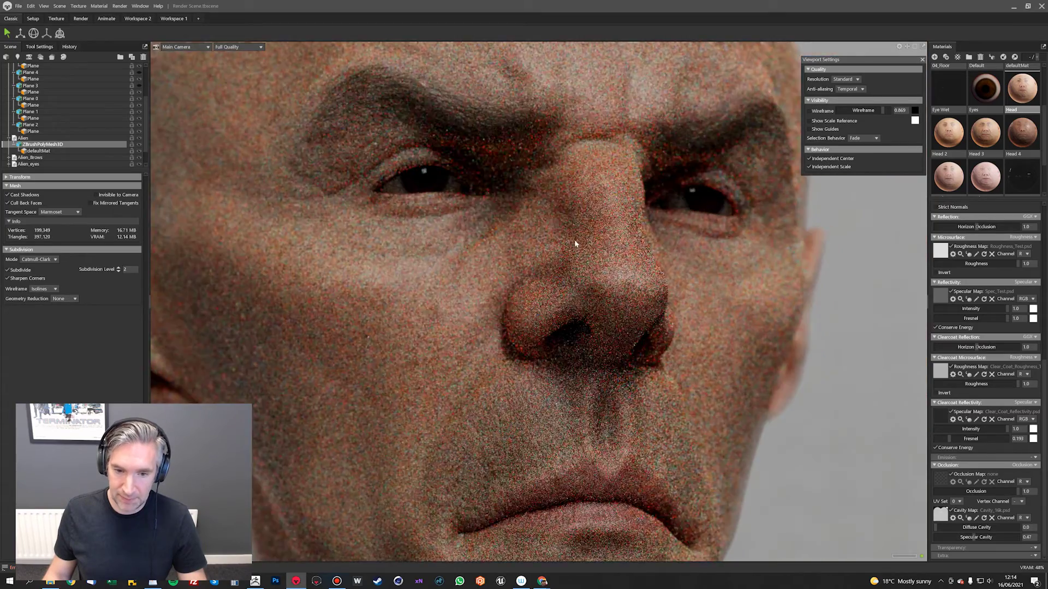
left_click_drag(574, 244, 496, 242)
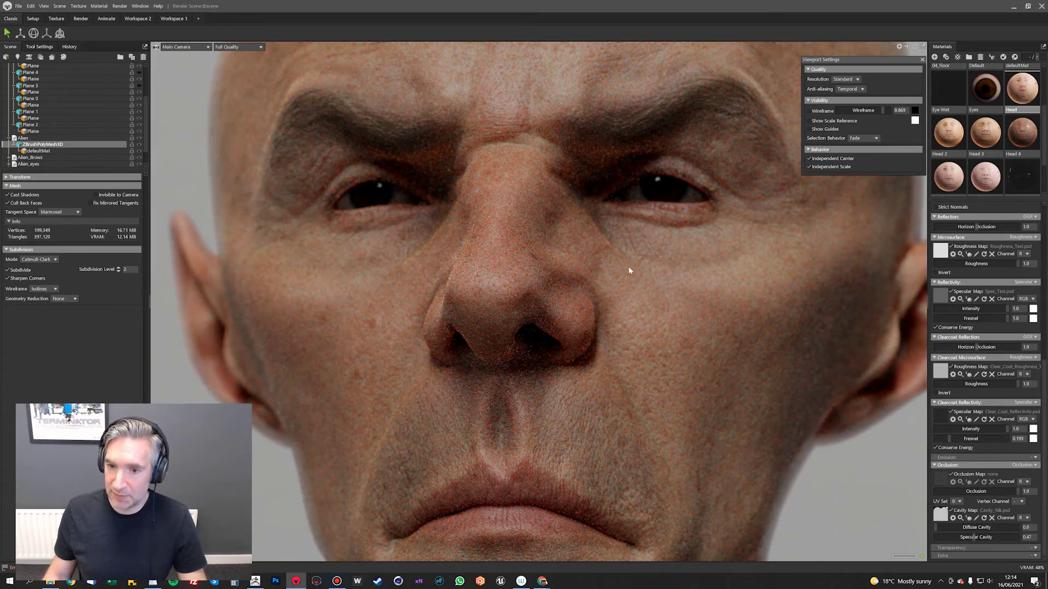
left_click_drag(1023, 88, 590, 270)
scroll(610, 272, "down", 3)
left_click_drag(949, 134, 621, 237)
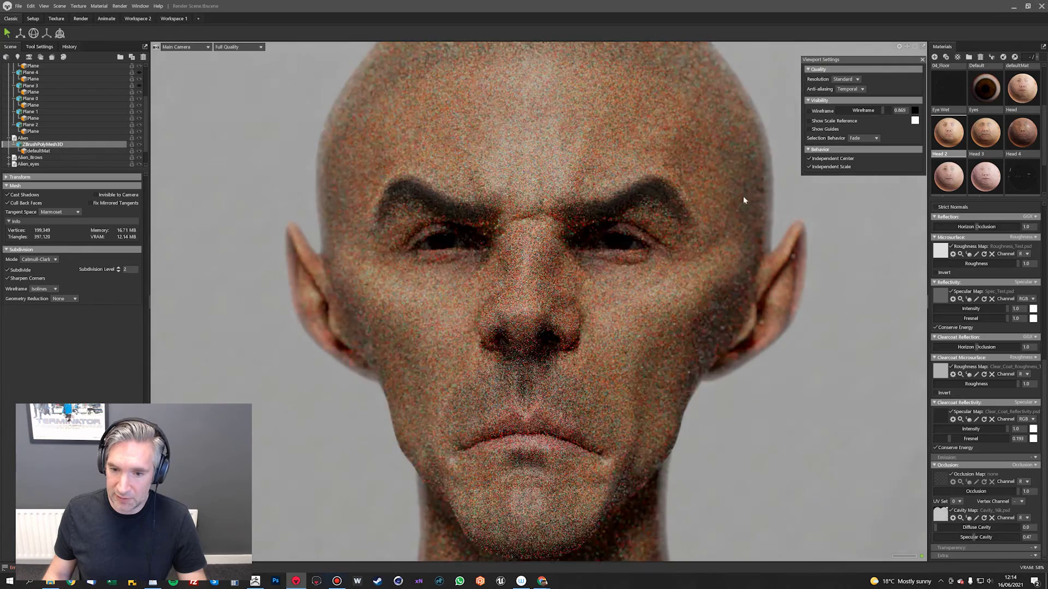
scroll(744, 200, "down", 2)
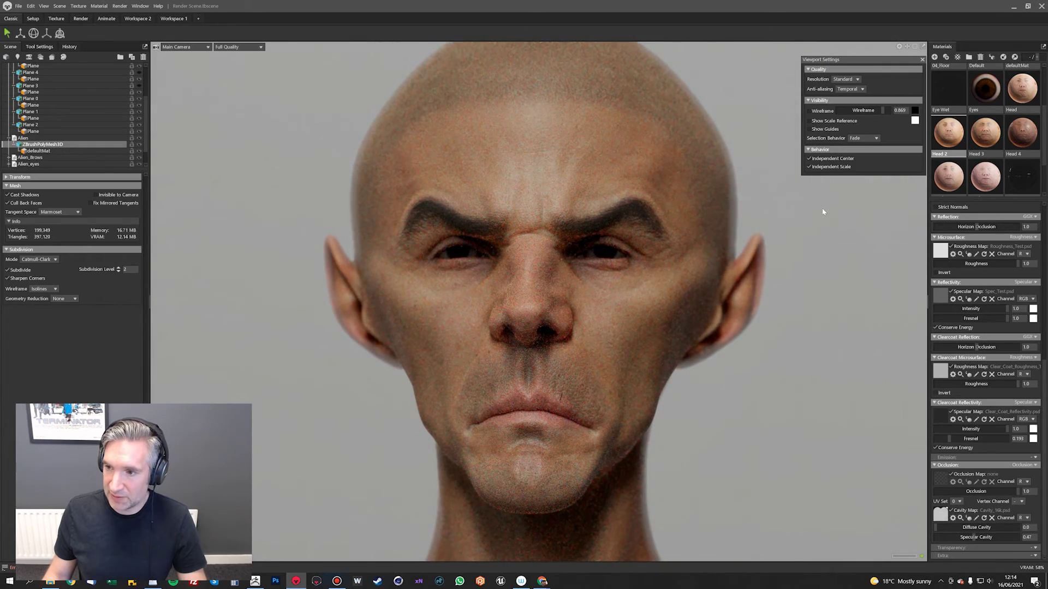
Step: Swap the alien mesh's skin through the Head 3, Head 4 and two further pale head materials in turn
left_click_drag(822, 212, 660, 274)
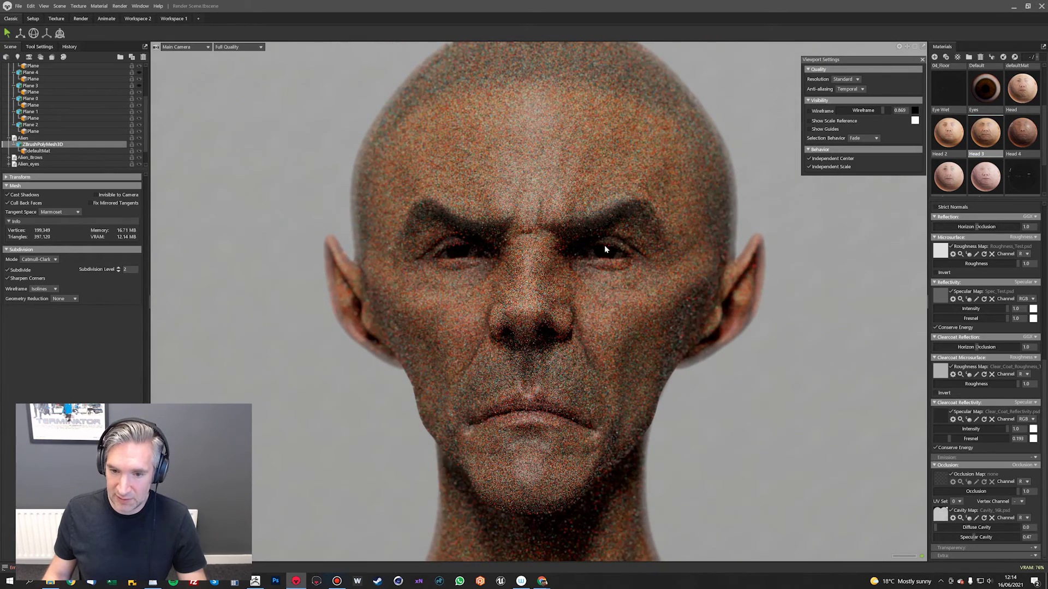
left_click(992, 133)
left_click_drag(1023, 132, 672, 288)
left_click_drag(949, 178, 620, 297)
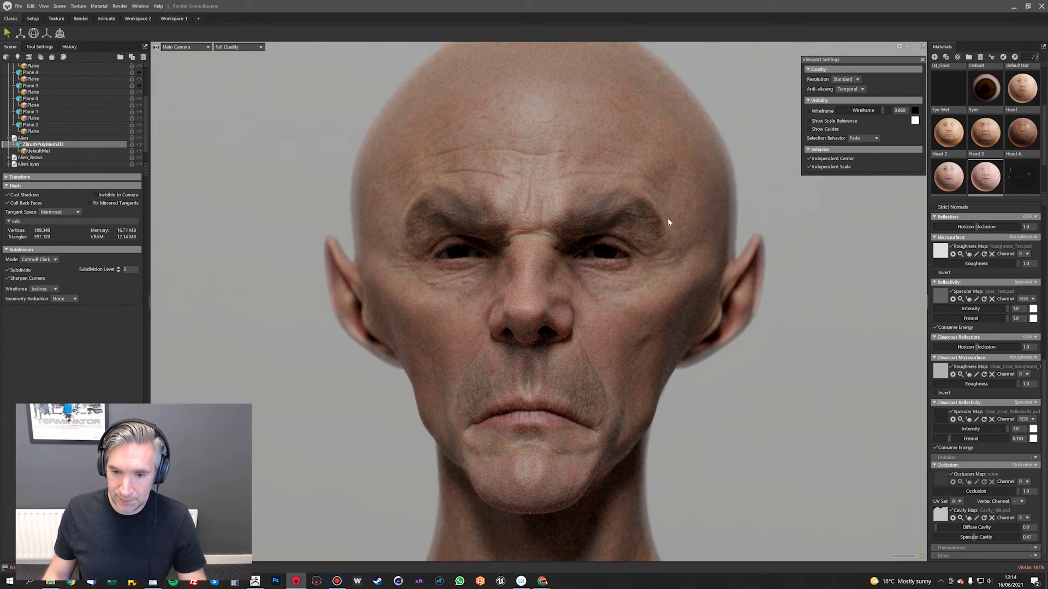
Step: Apply the Head skin material to the alien mesh, framing the nose and eye up close to compare the skins
scroll(667, 220, "up", 5)
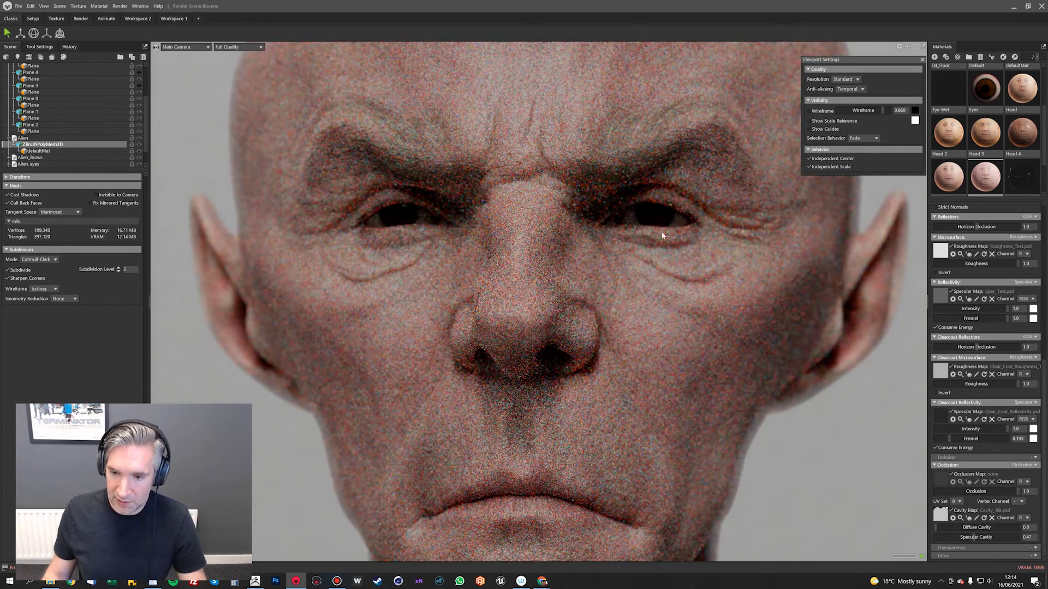
scroll(662, 233, "up", 3)
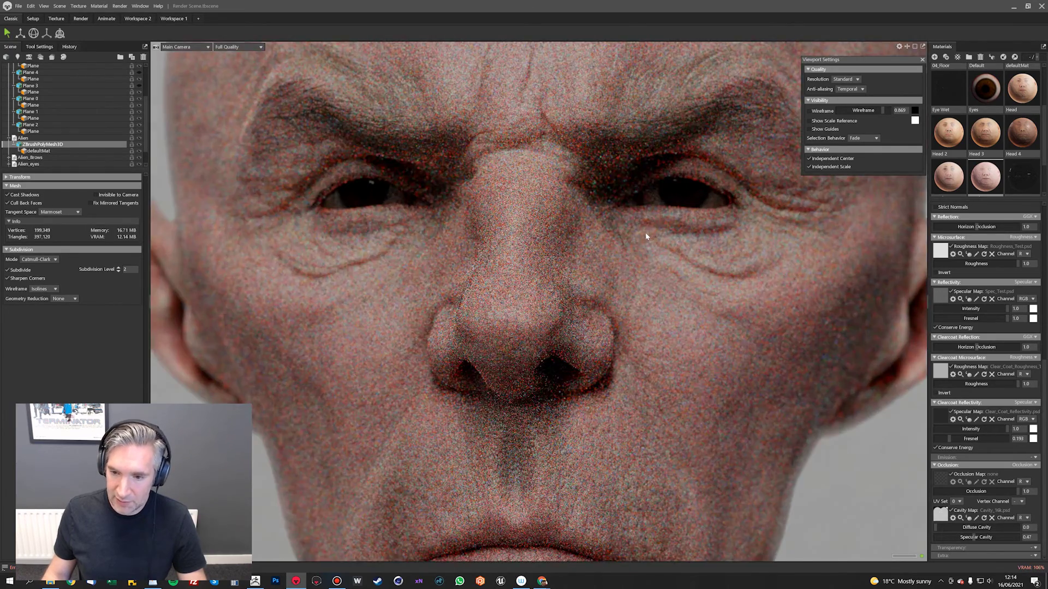
left_click_drag(646, 233, 579, 220)
scroll(629, 225, "up", 2)
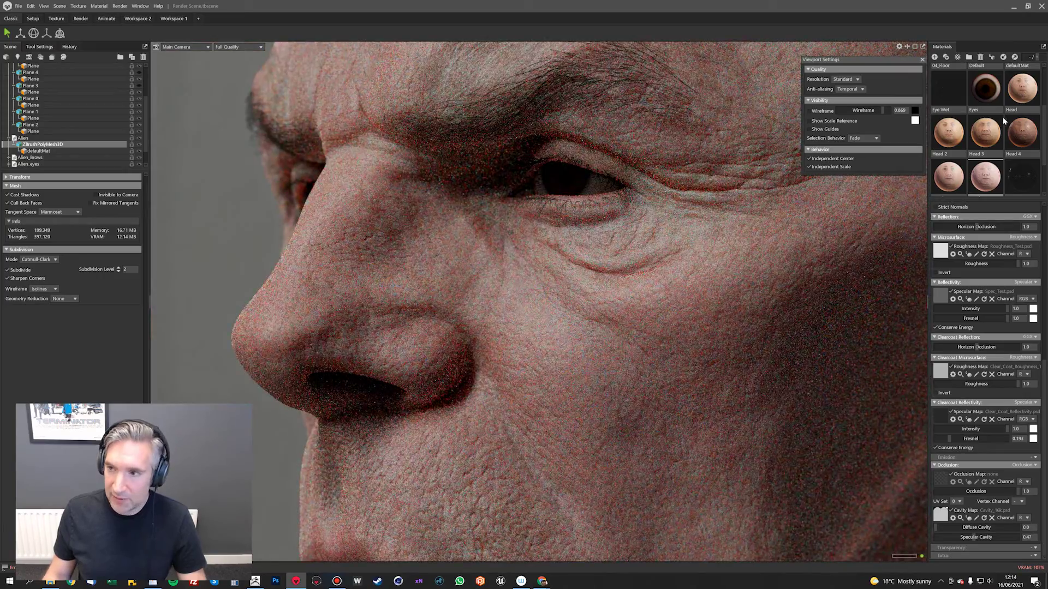
left_click_drag(1022, 87, 615, 266)
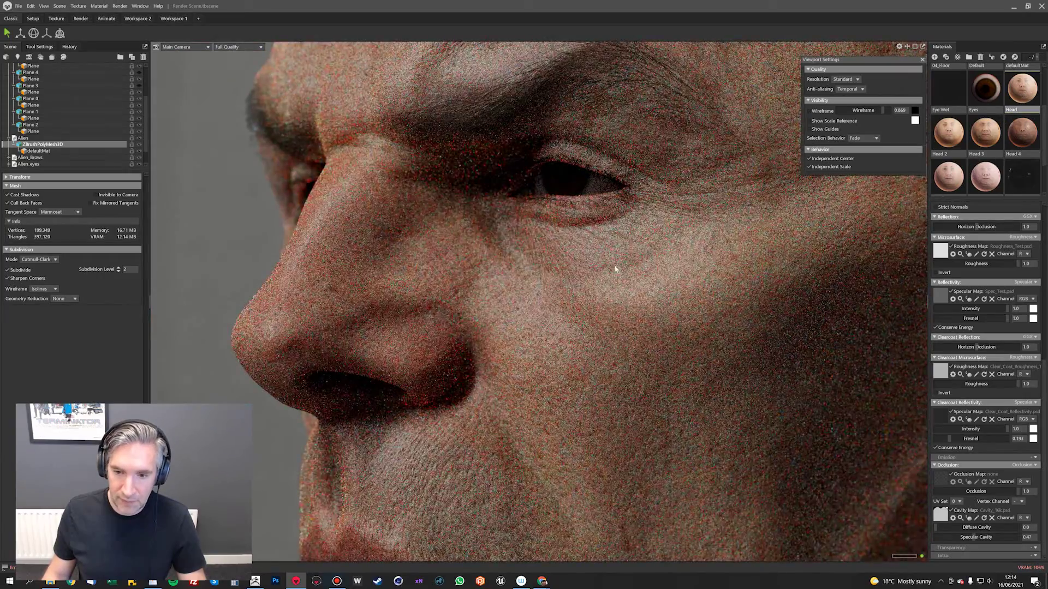
Step: Examine the Head material's pores and fine wrinkles on the lower lip, chin and side of the nose
middle_click_drag(575, 226, 606, 82)
scroll(515, 267, "up", 5)
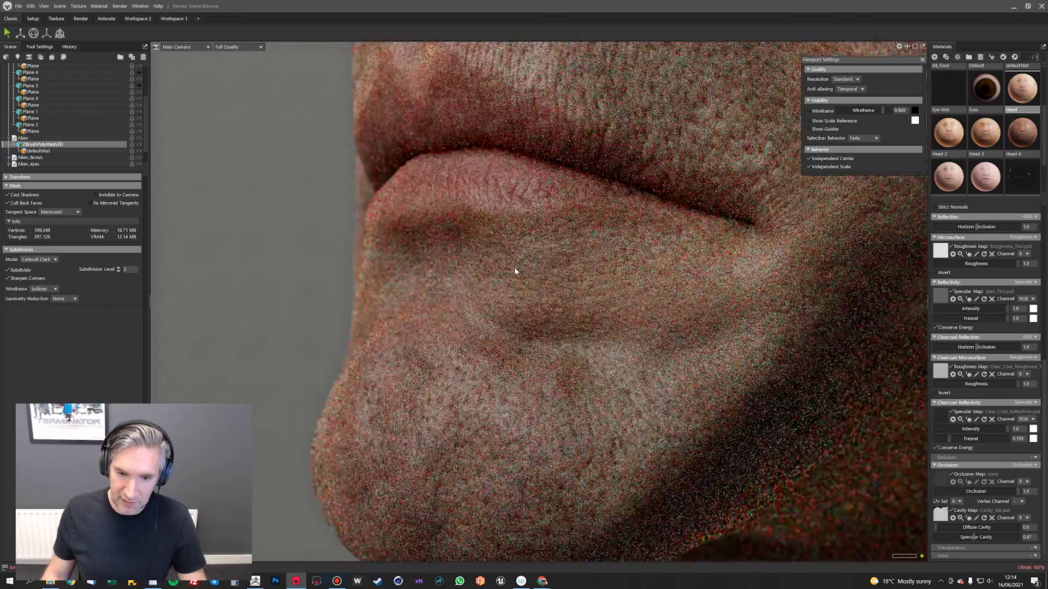
scroll(549, 209, "up", 6)
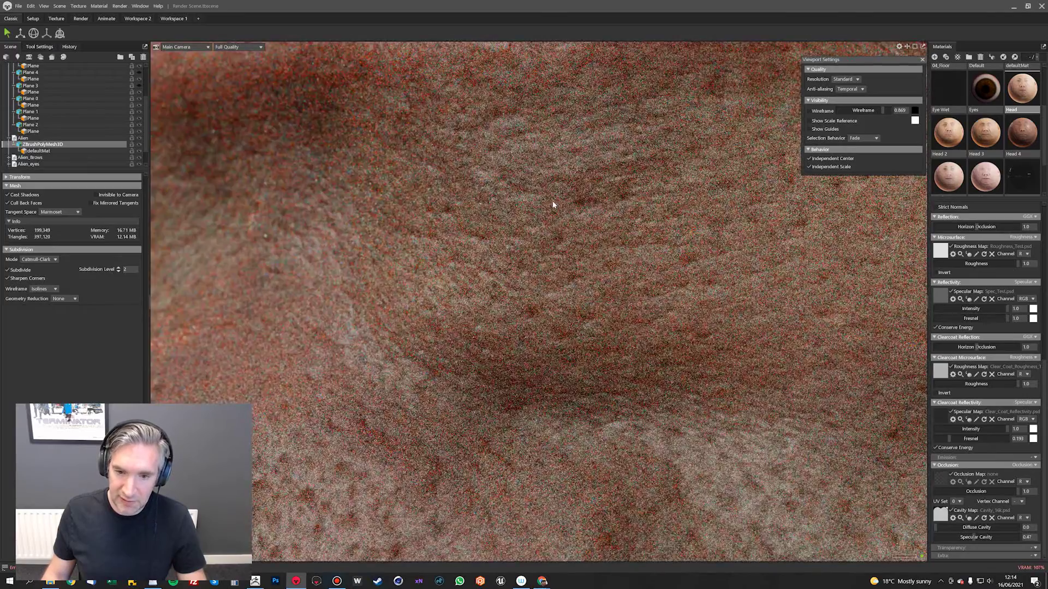
mouse_move(545, 192)
middle_mouse_down()
mouse_move(563, 166)
mouse_move(563, 196)
middle_mouse_up()
scroll(563, 196, "down", 6)
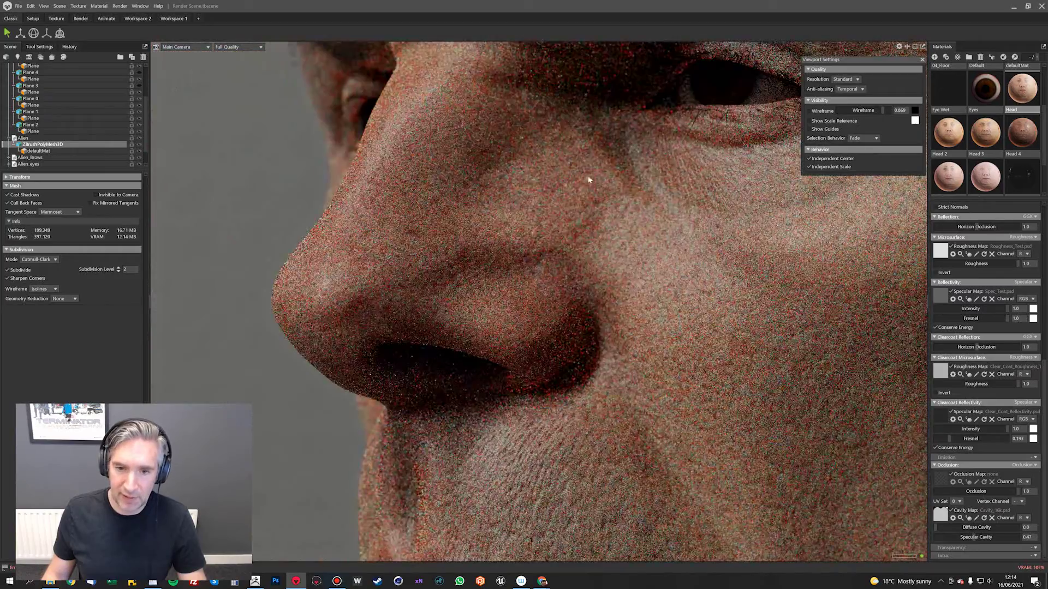
middle_click_drag(577, 189, 548, 217)
left_click_drag(547, 217, 601, 231)
Step: View the alien's whole head from the front and at three-quarter angle, and inspect its chin and lips closely
scroll(602, 230, "down", 8)
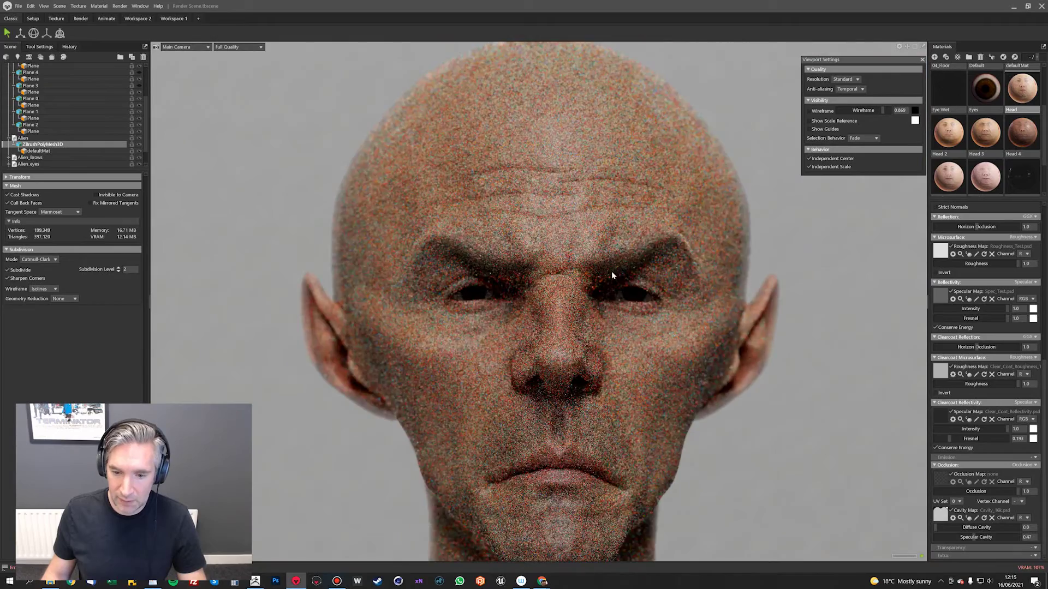
scroll(612, 272, "down", 3)
middle_click_drag(611, 272, 607, 214)
left_click_drag(568, 250, 519, 304)
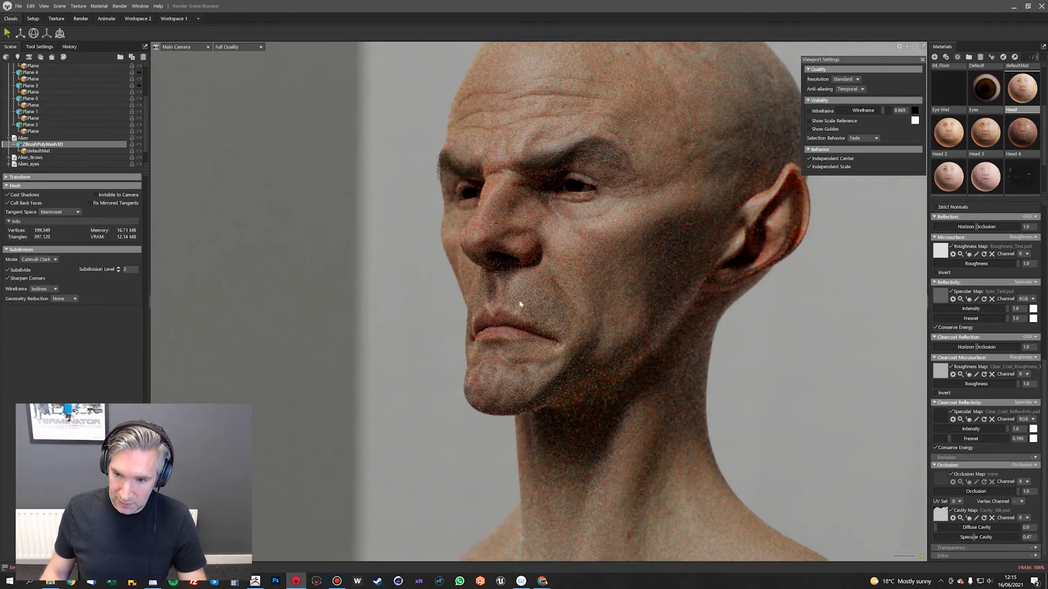
scroll(520, 304, "up", 3)
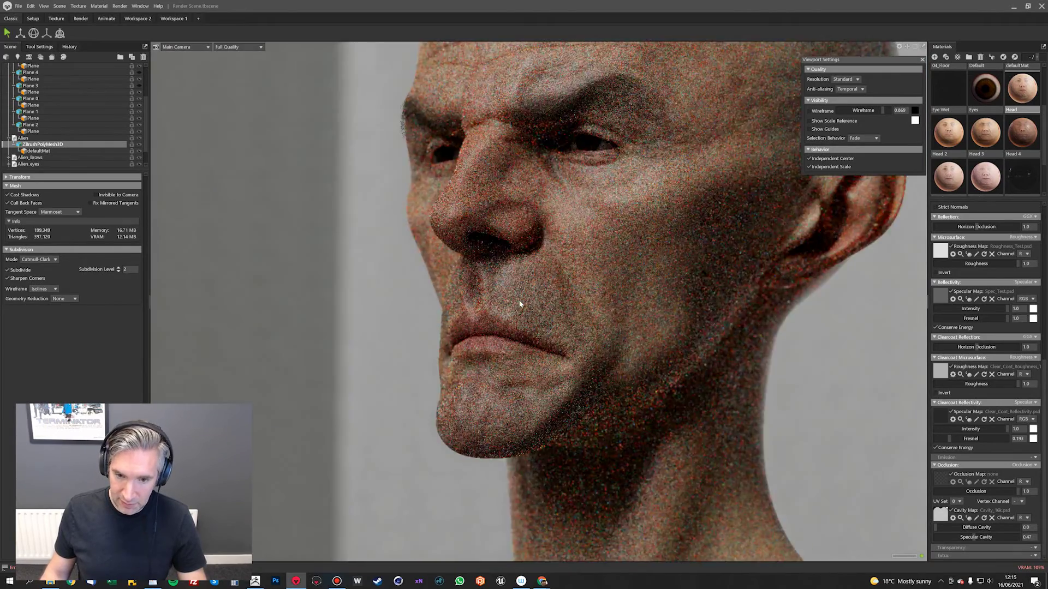
scroll(519, 304, "up", 6)
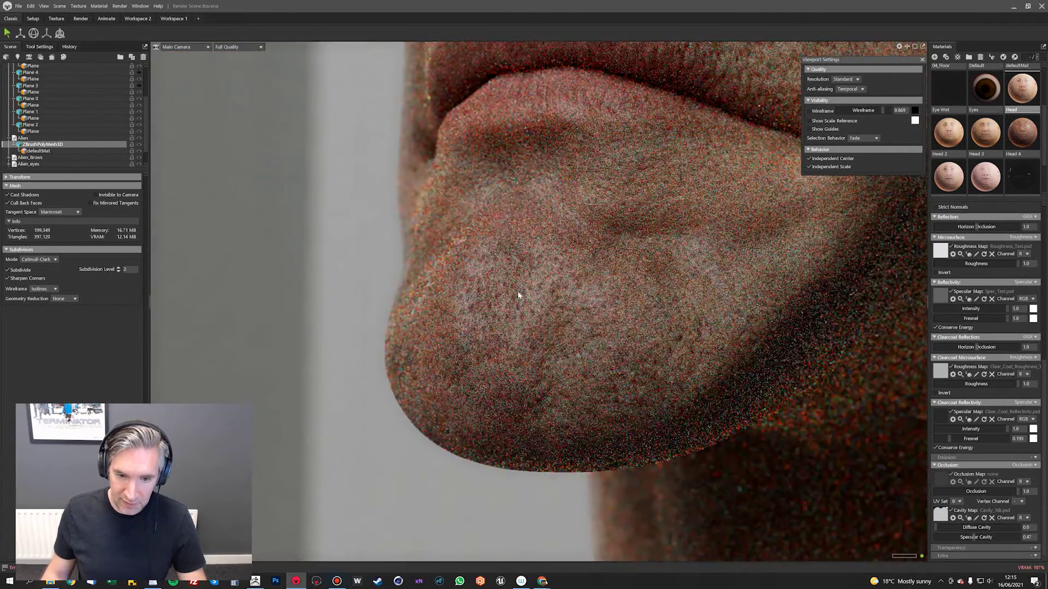
scroll(518, 290, "up", 6)
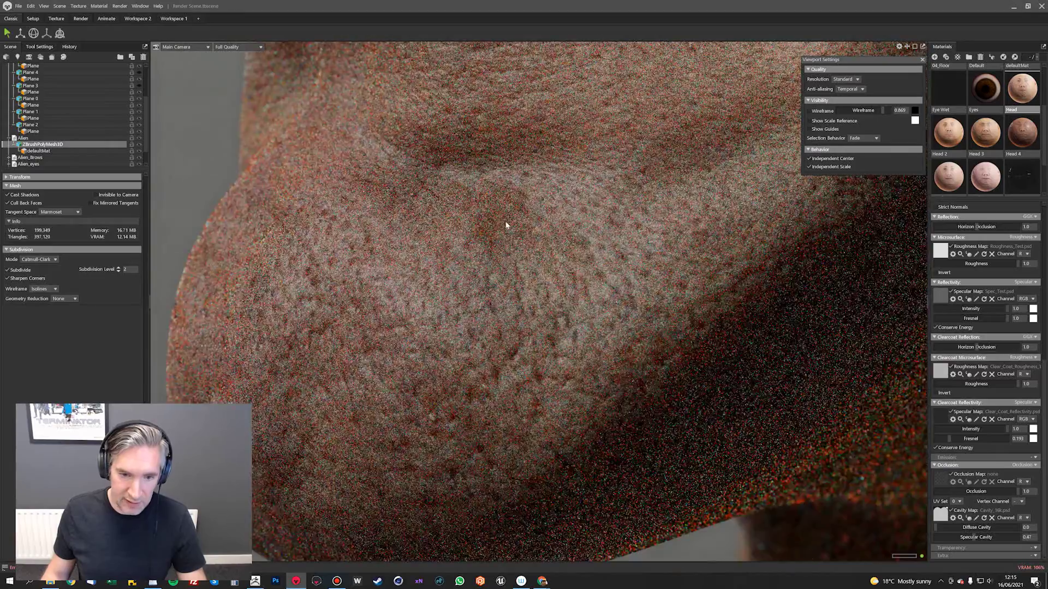
scroll(520, 233, "down", 4)
middle_click_drag(513, 241, 485, 256)
left_click_drag(485, 256, 515, 200)
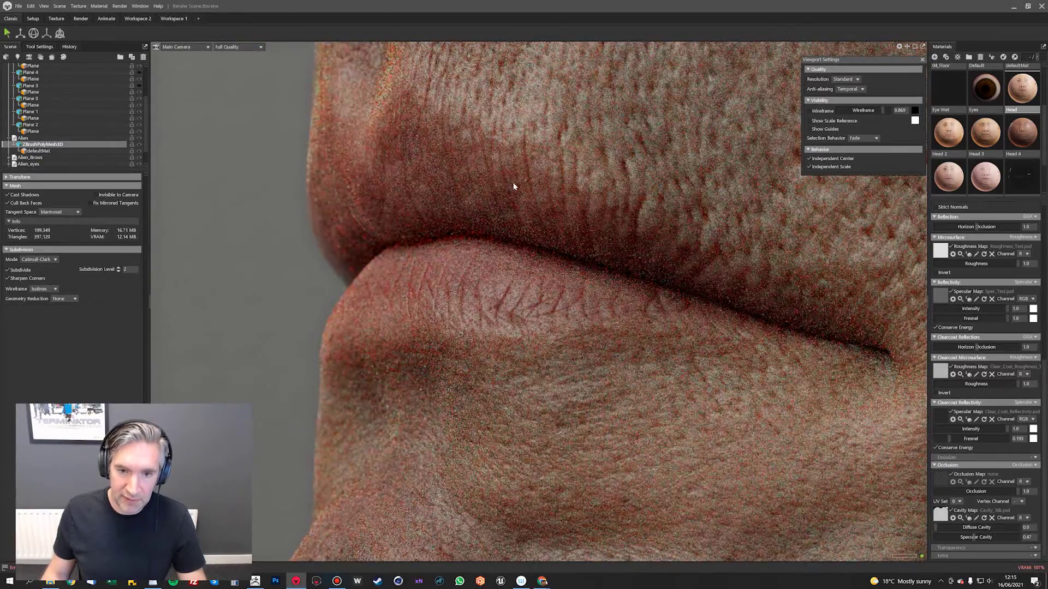
middle_click_drag(515, 163, 513, 192)
Step: Examine the skin detail across the nose bridge, eyebrow and forehead, and the mouth and chin in profile
middle_click_drag(601, 202, 582, 229)
scroll(557, 191, "down", 5)
scroll(517, 182, "up", 4)
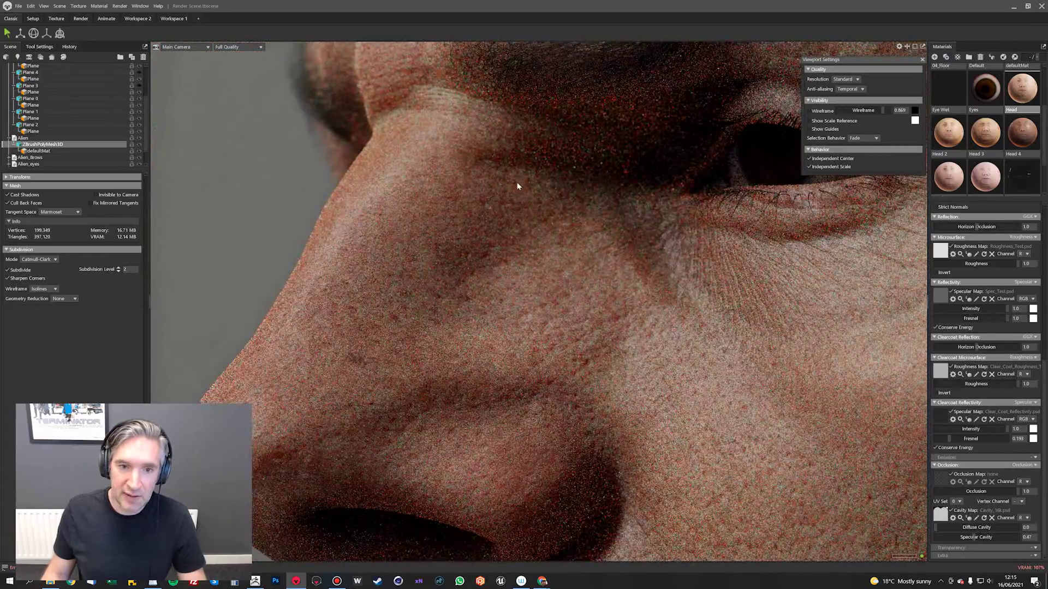
middle_click_drag(519, 207, 528, 227)
left_click_drag(529, 227, 589, 226)
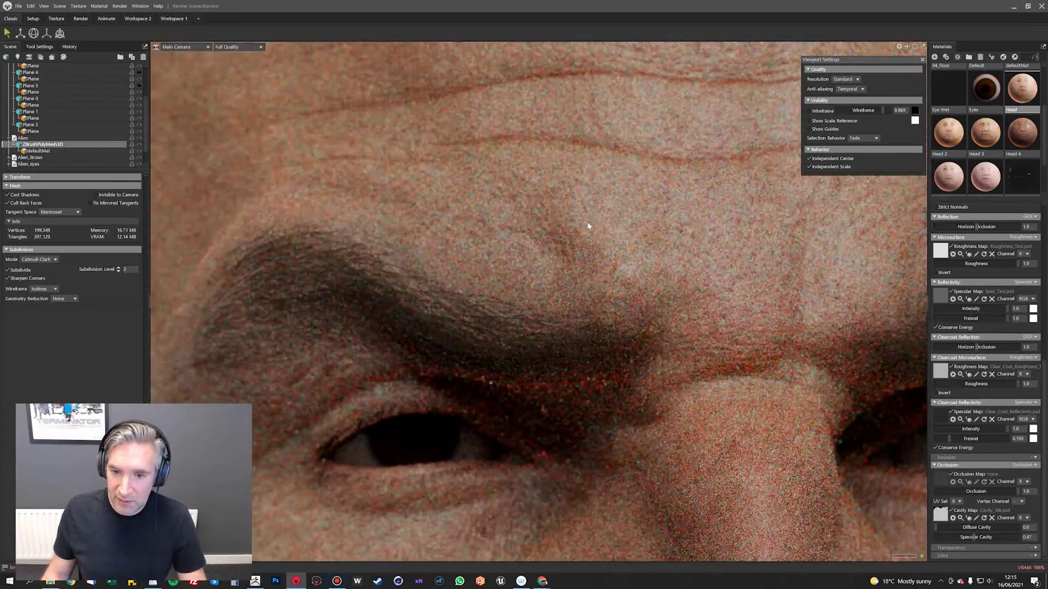
scroll(559, 295, "down", 3)
left_click_drag(549, 295, 646, 289)
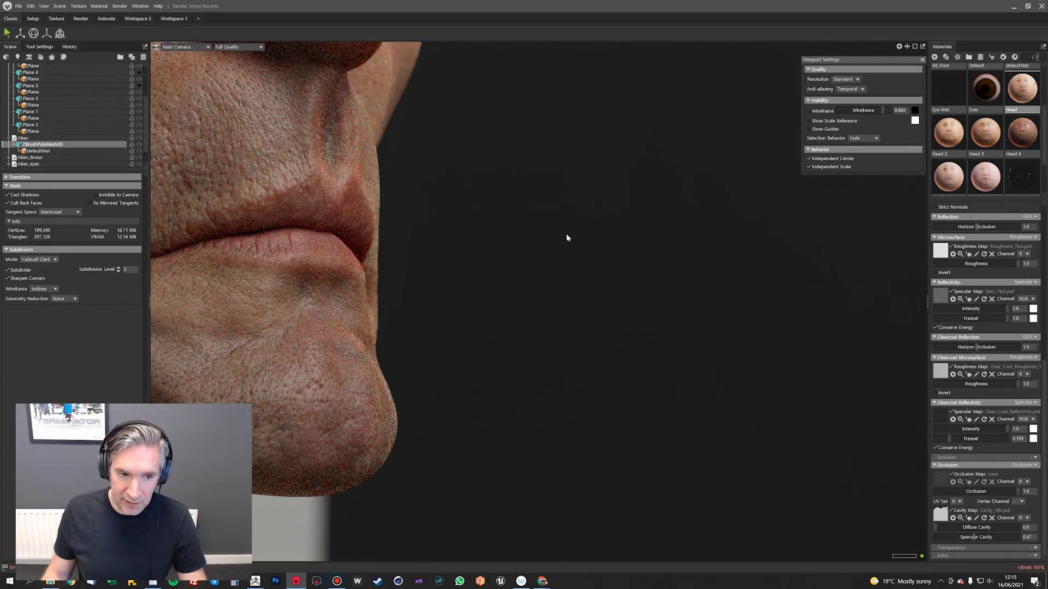
left_click_drag(565, 233, 610, 238)
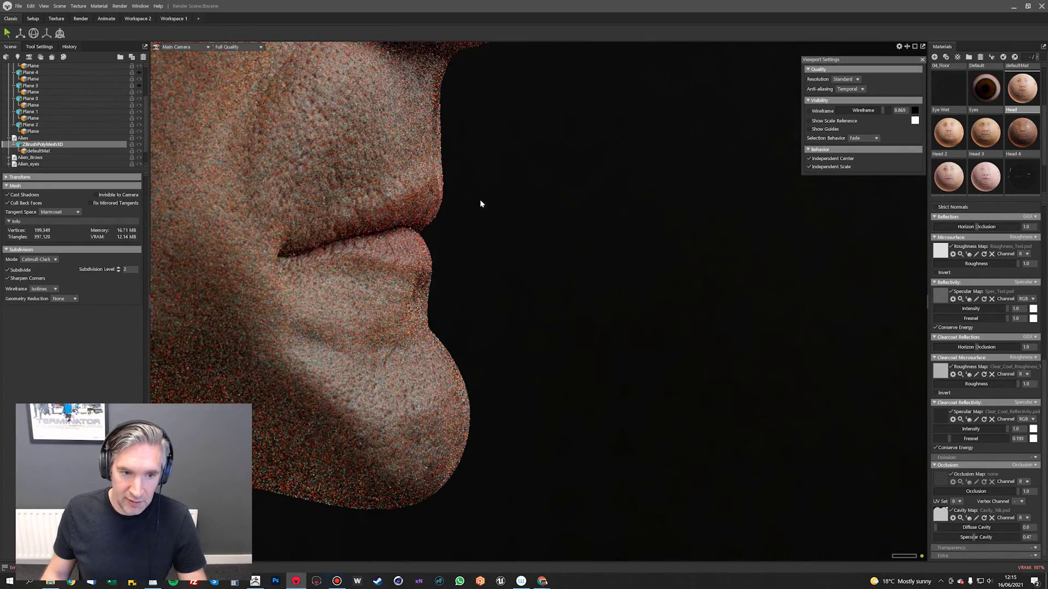
middle_click_drag(479, 199, 570, 240)
left_click_drag(569, 241, 474, 218, "shift")
middle_click_drag(473, 218, 520, 253)
Step: View the whole alien bust from the front with the Head skin material applied
scroll(521, 257, "down", 6)
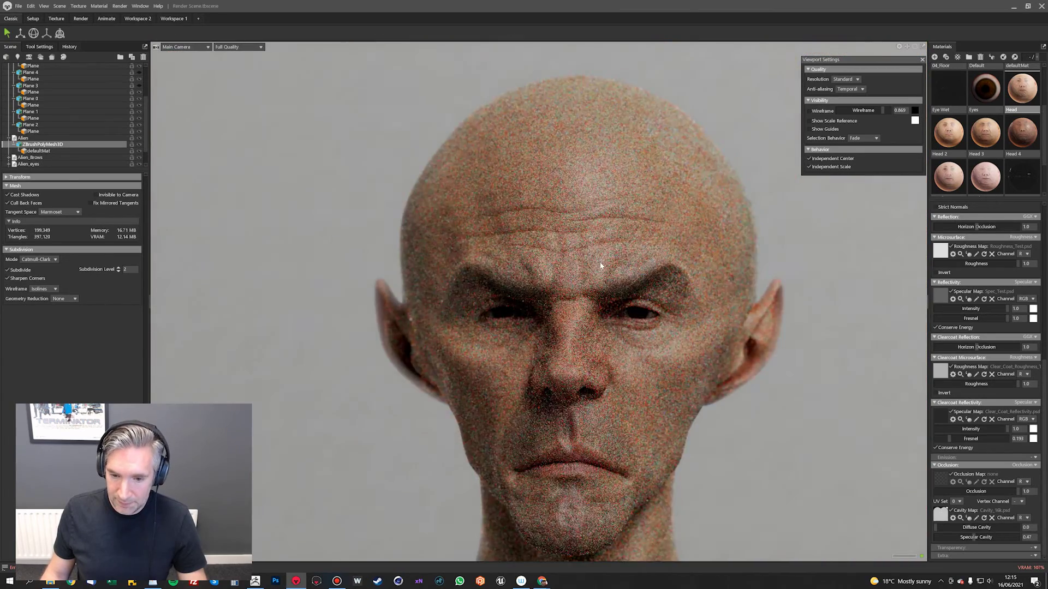
middle_click_drag(605, 273, 600, 239)
mouse_move(598, 235)
left_mouse_down()
mouse_move(594, 248)
mouse_move(605, 239)
mouse_move(543, 243)
mouse_move(588, 239)
left_mouse_up()
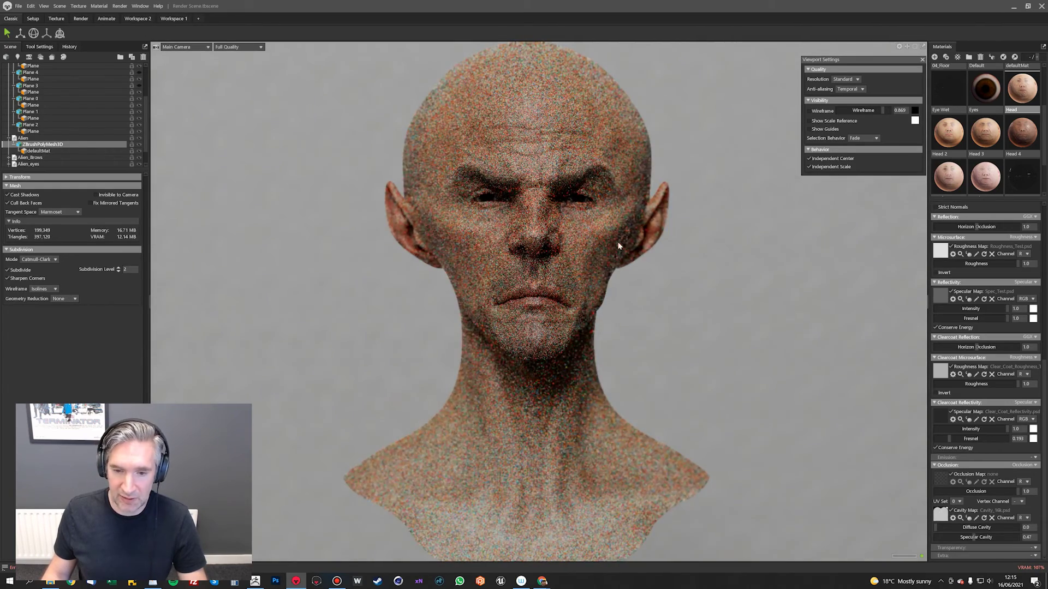
left_click_drag(620, 241, 609, 210)
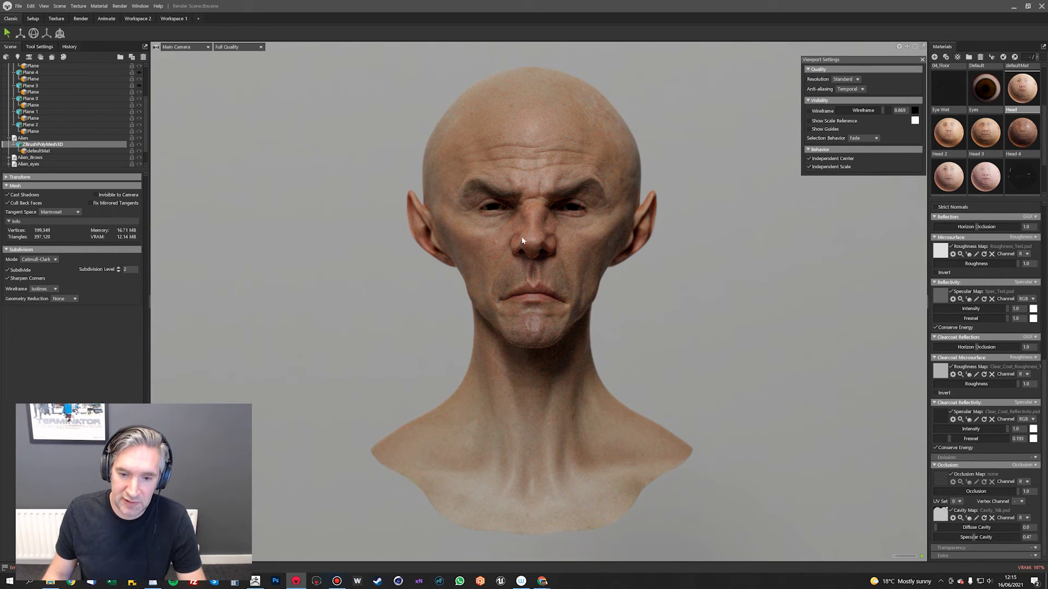
scroll(547, 286, "up", 3)
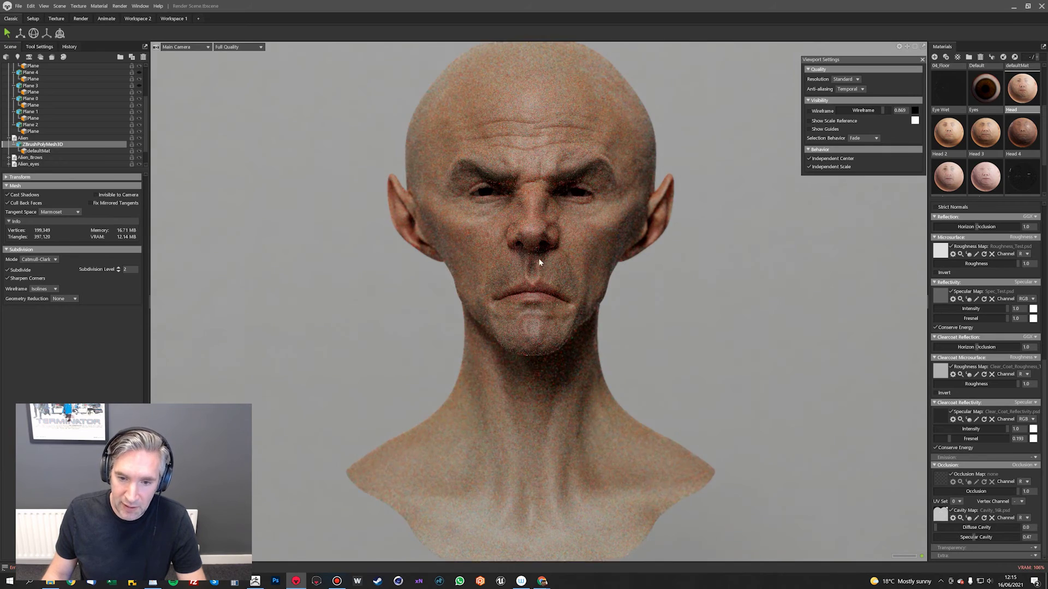
scroll(539, 257, "down", 3)
scroll(541, 251, "up", 2)
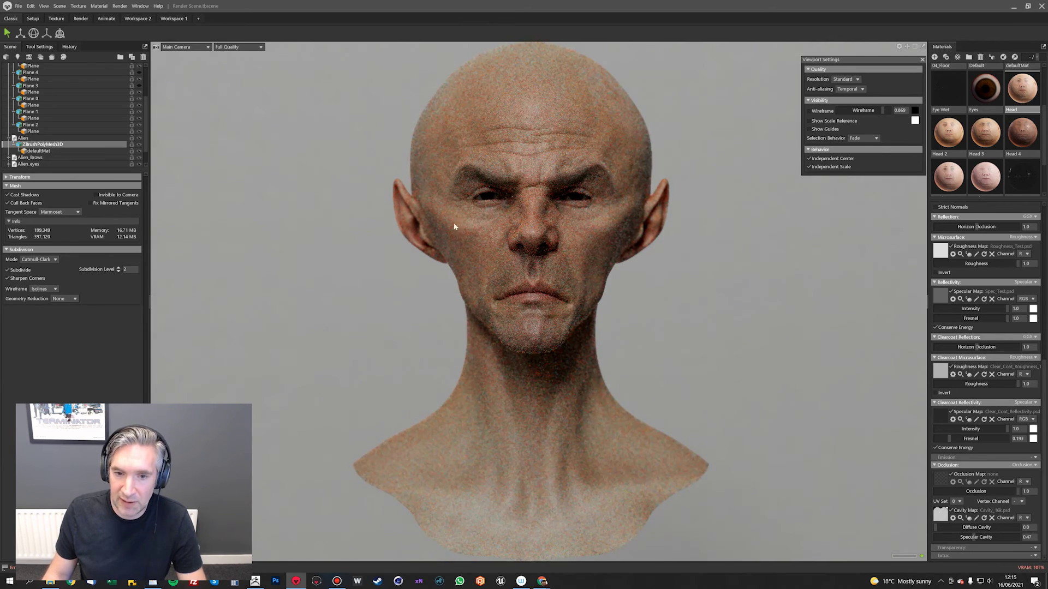
Step: Switch to Chrome and review the Free 3D Head Model page's download contents, sample renders and source files
key("alt+Tab")
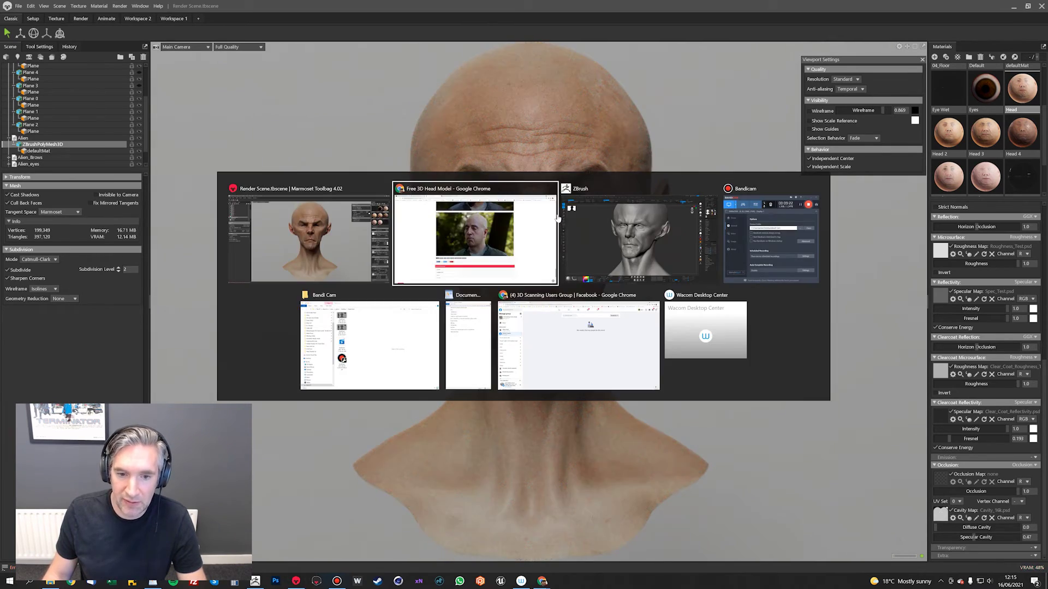
scroll(532, 272, "up", 7)
scroll(531, 272, "up", 20)
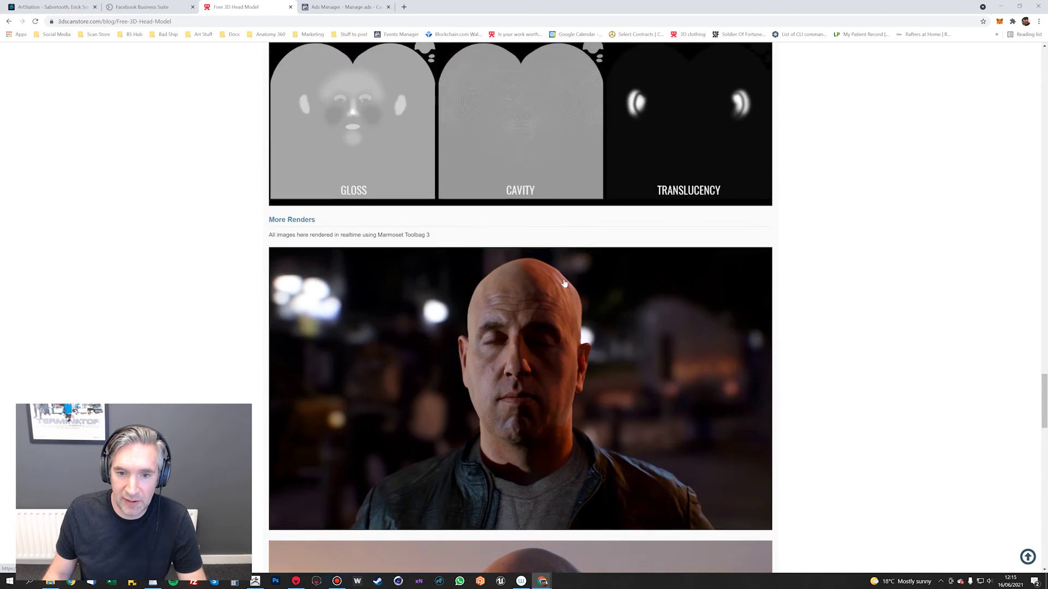
scroll(569, 289, "up", 20)
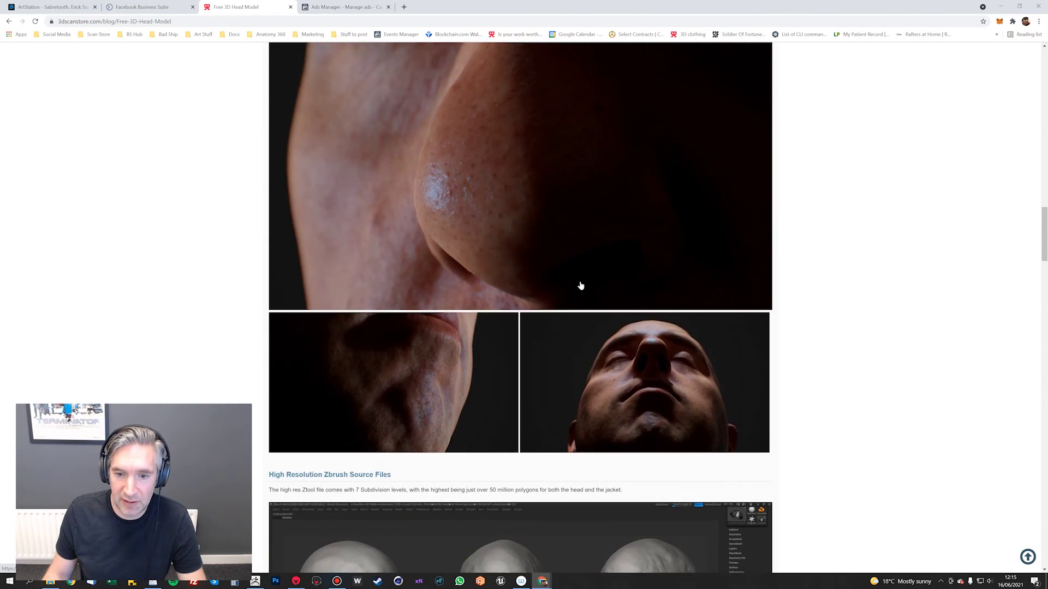
scroll(494, 279, "up", 20)
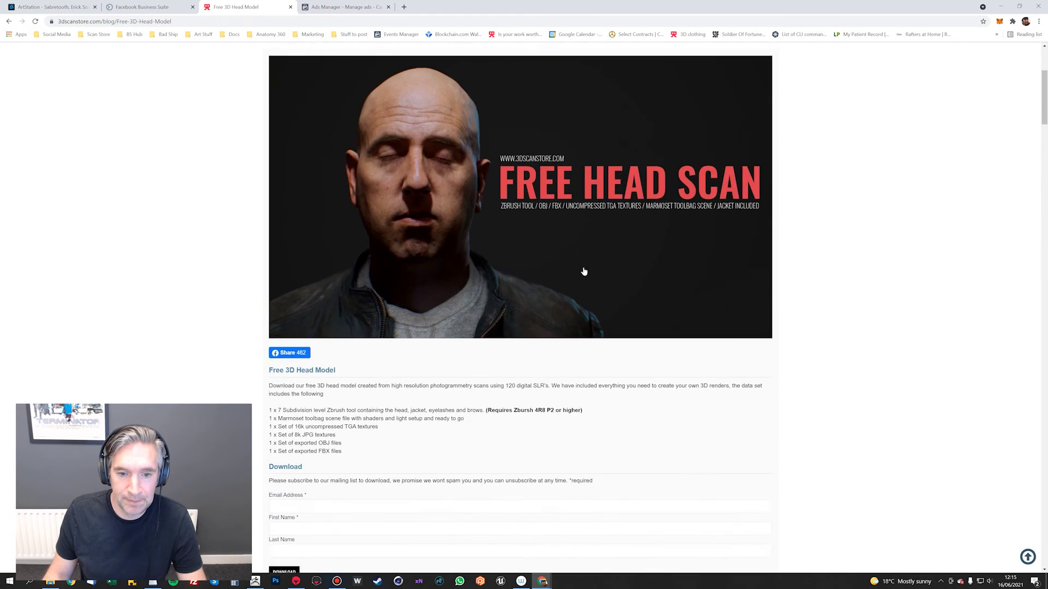
scroll(550, 256, "down", 4)
scroll(551, 256, "down", 20)
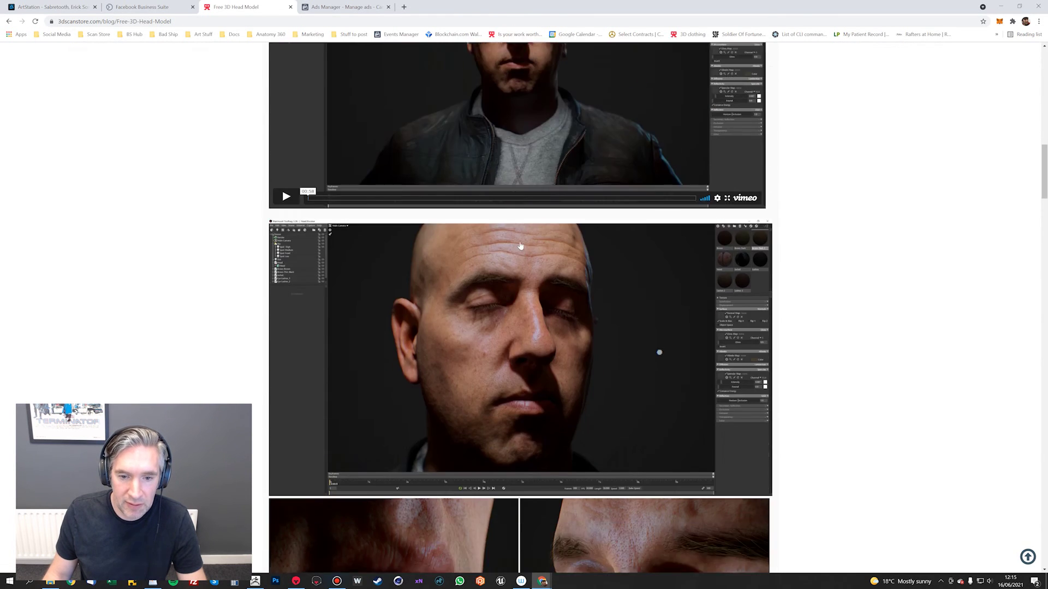
Step: Switch to Marmoset Toolbag to show the textured alien bust again
key("alt+Tab")
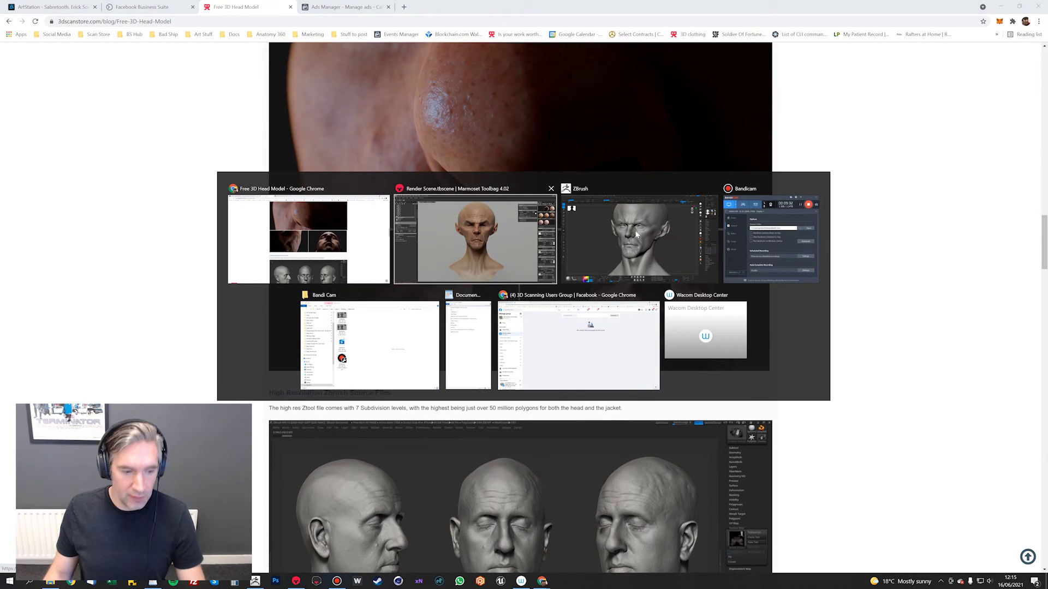
key("alt+Tab")
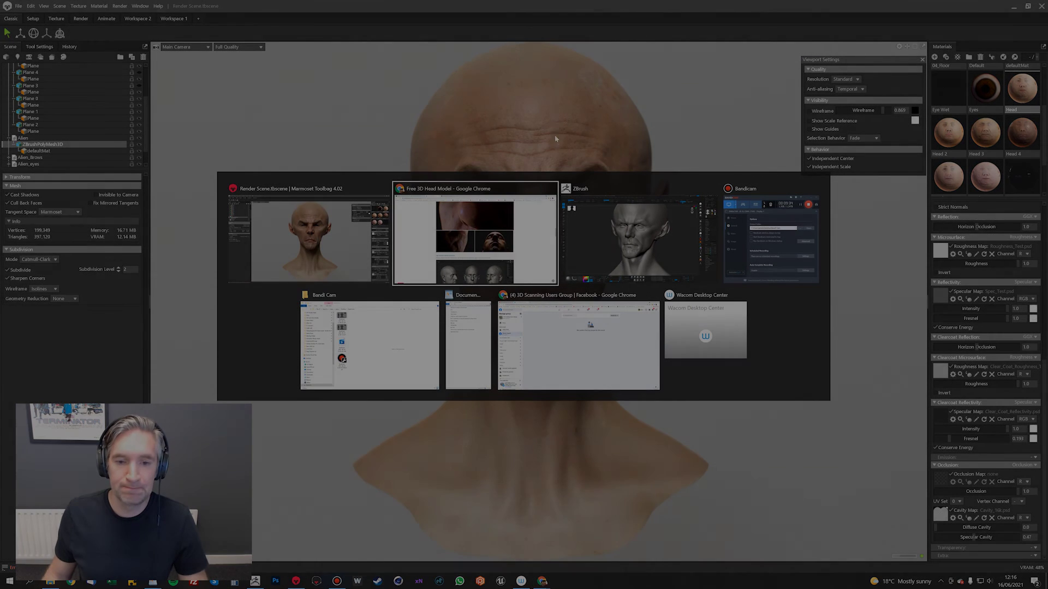